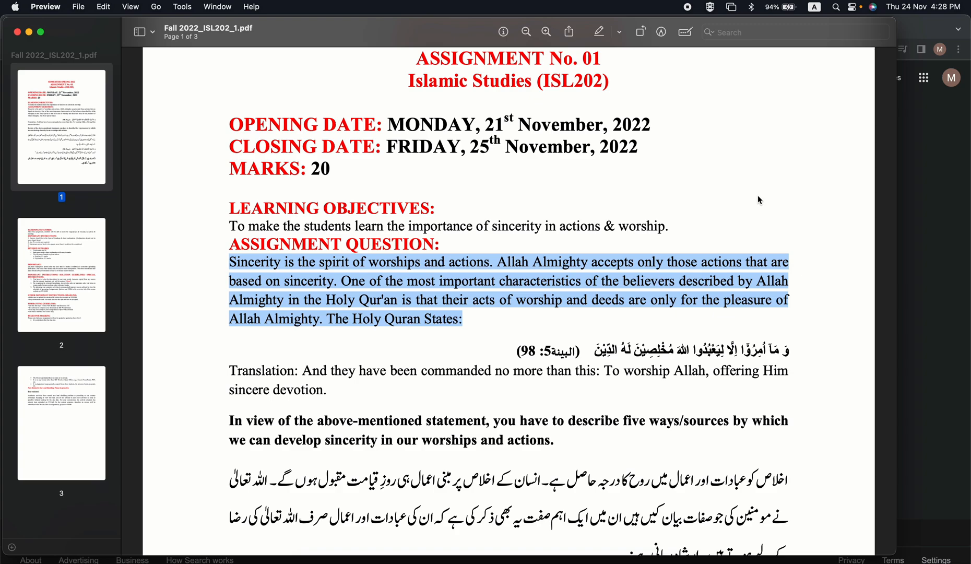
Switch to Chrome, search Google for "google docs", and open the recent document ISL202 Assignment 1 in Google Docs.
left_click(924, 175)
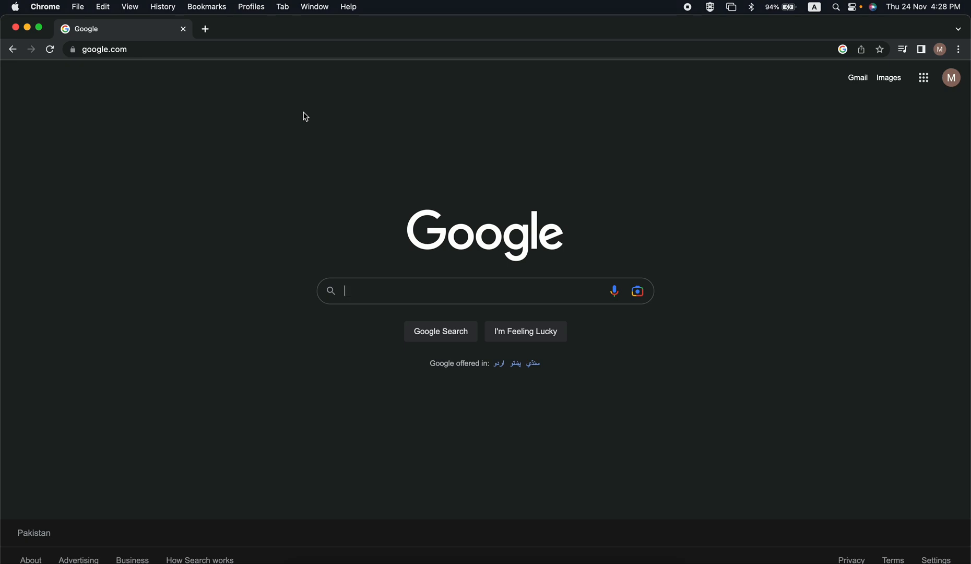
type("google docs")
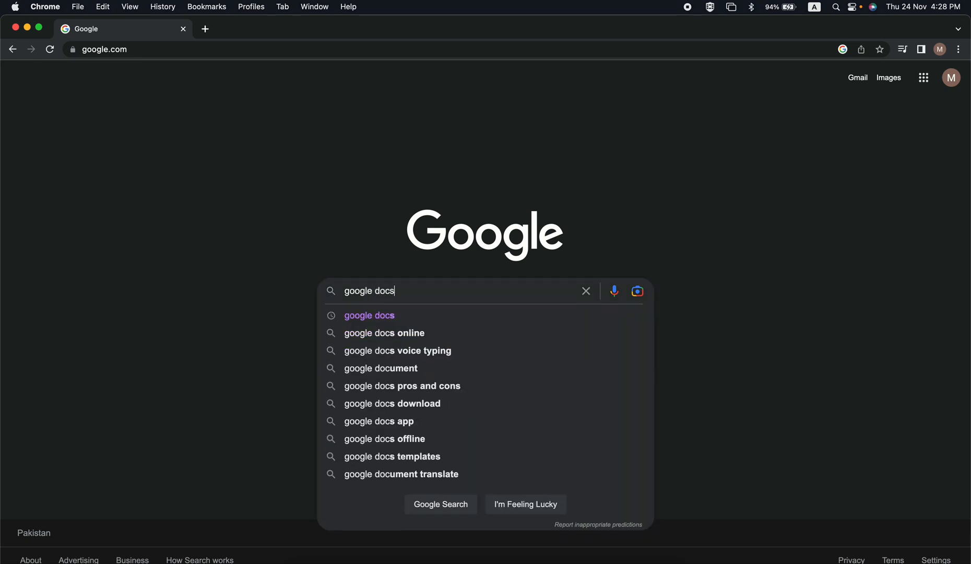
key("Return")
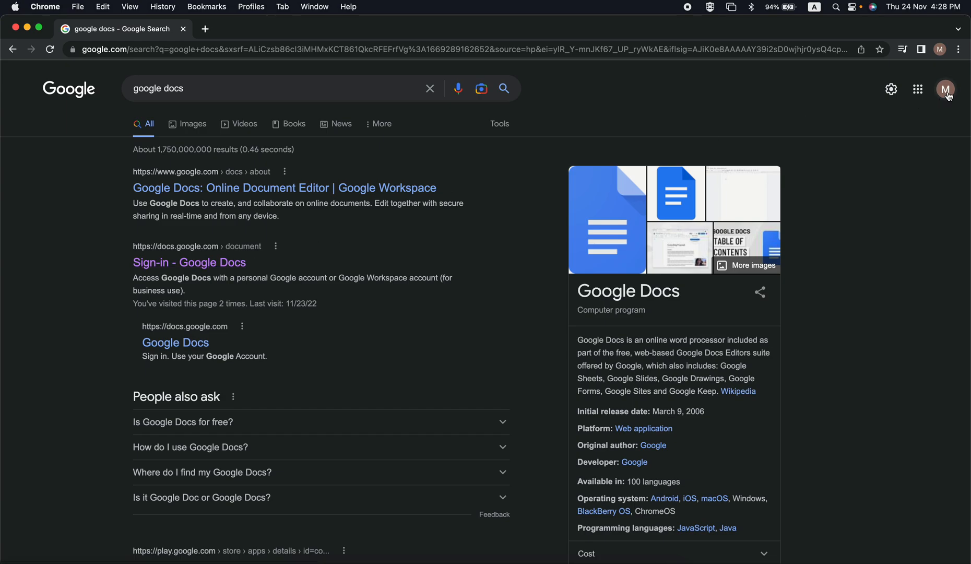
left_click(211, 267)
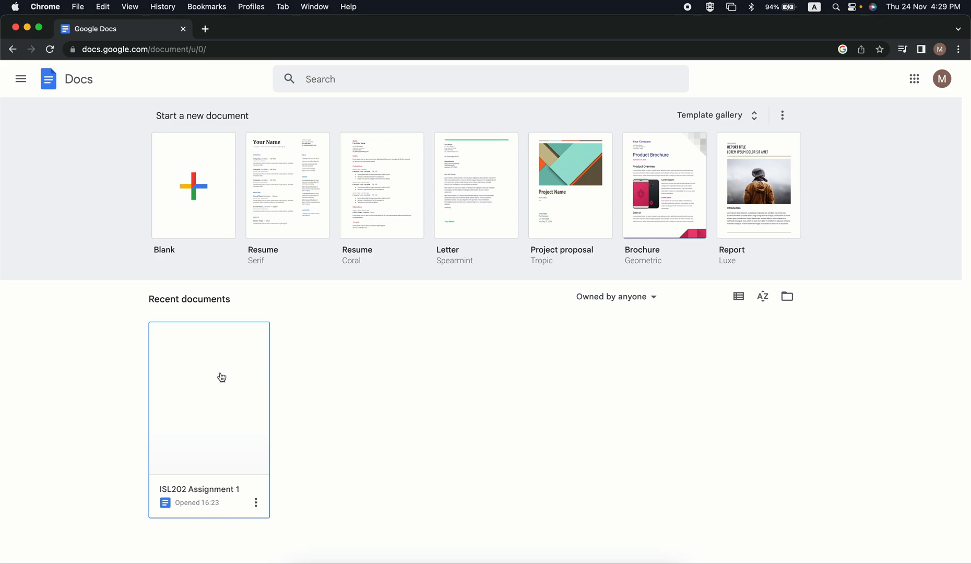
left_click(221, 375)
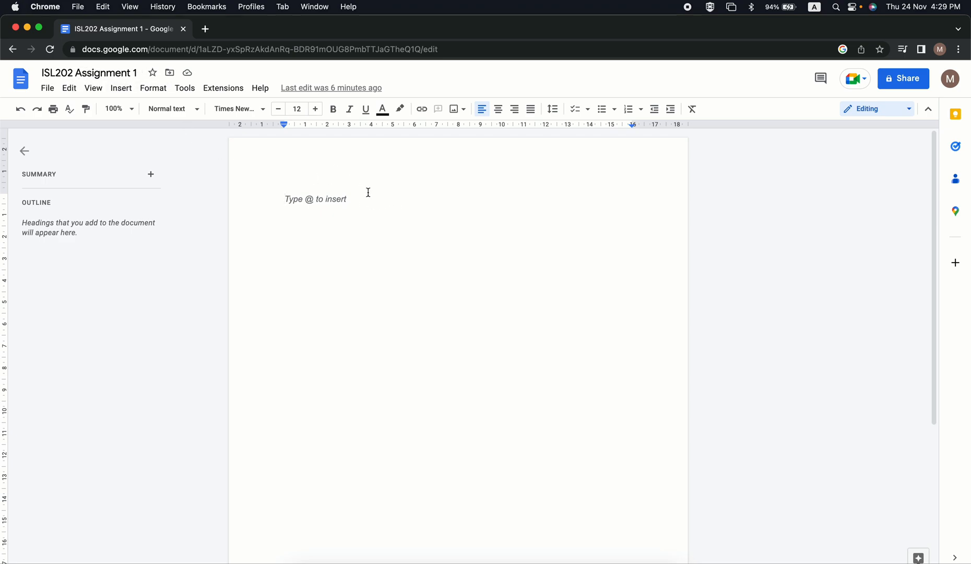
Add the heading "ISL202 Assignment 1" on the first line of the document, centred and bold.
type("ISL")
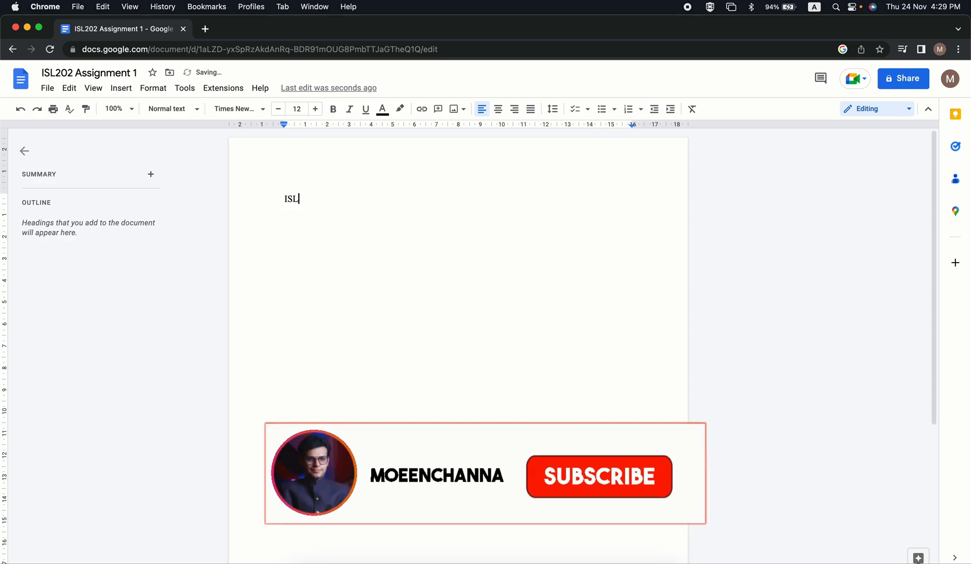
type("202 A")
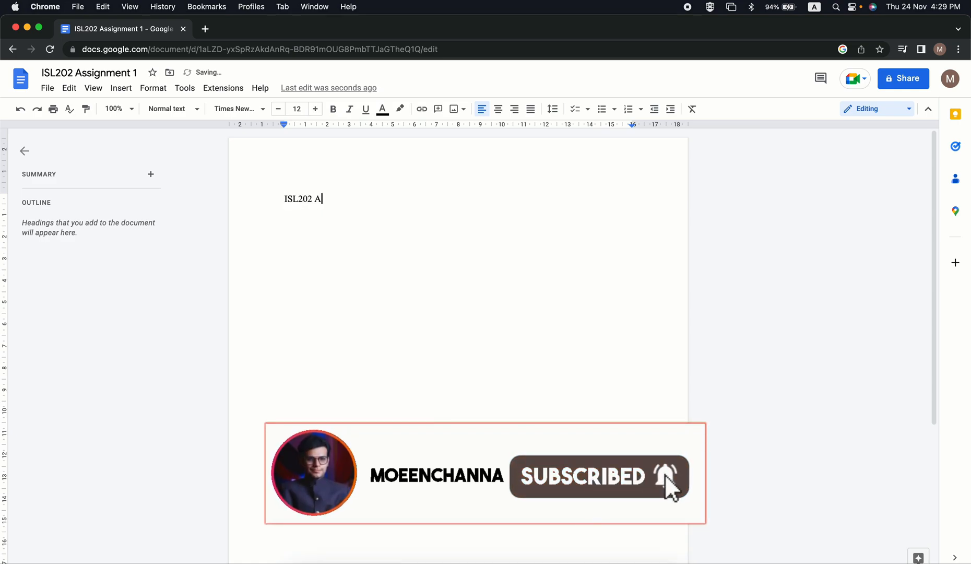
type("ssignm")
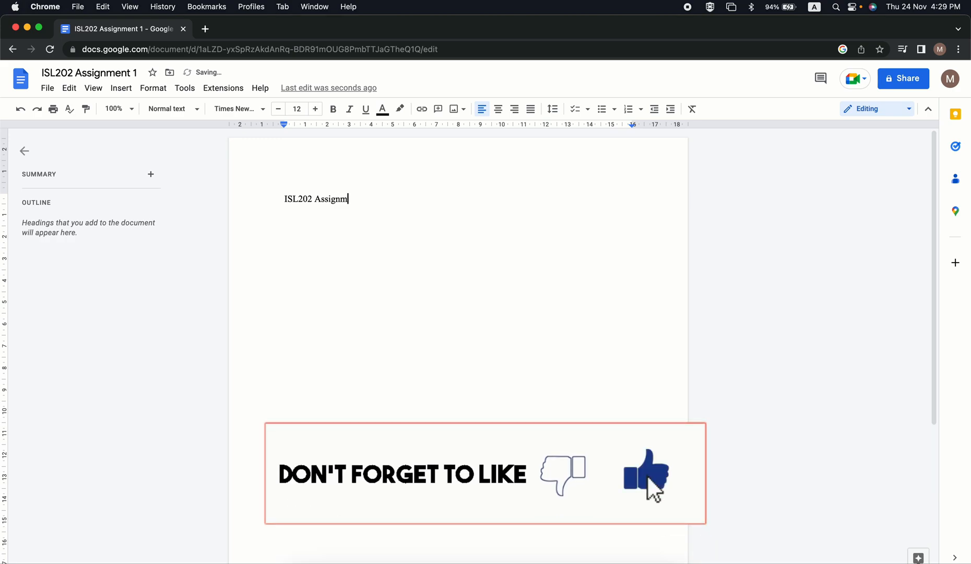
type("ent 1")
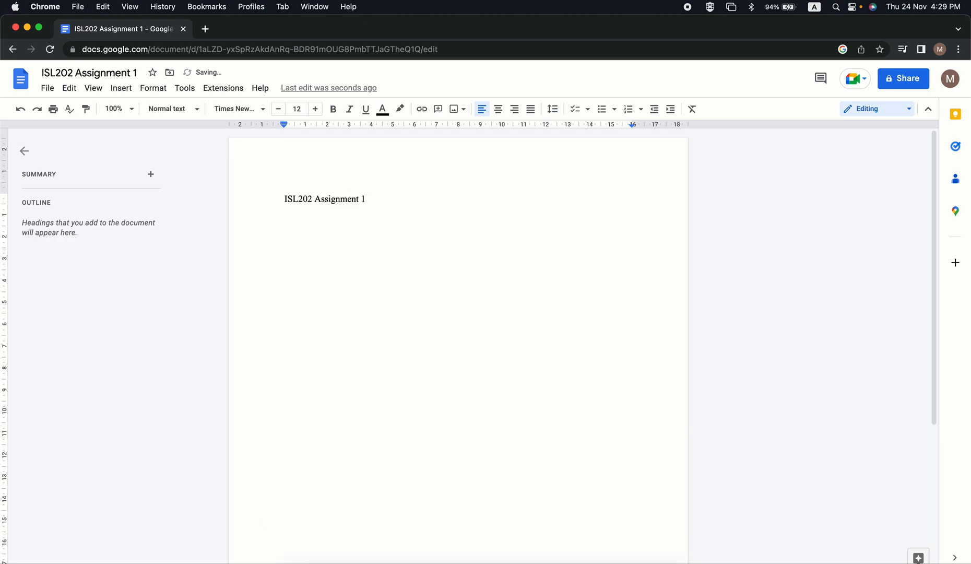
left_click_drag(364, 200, 274, 203)
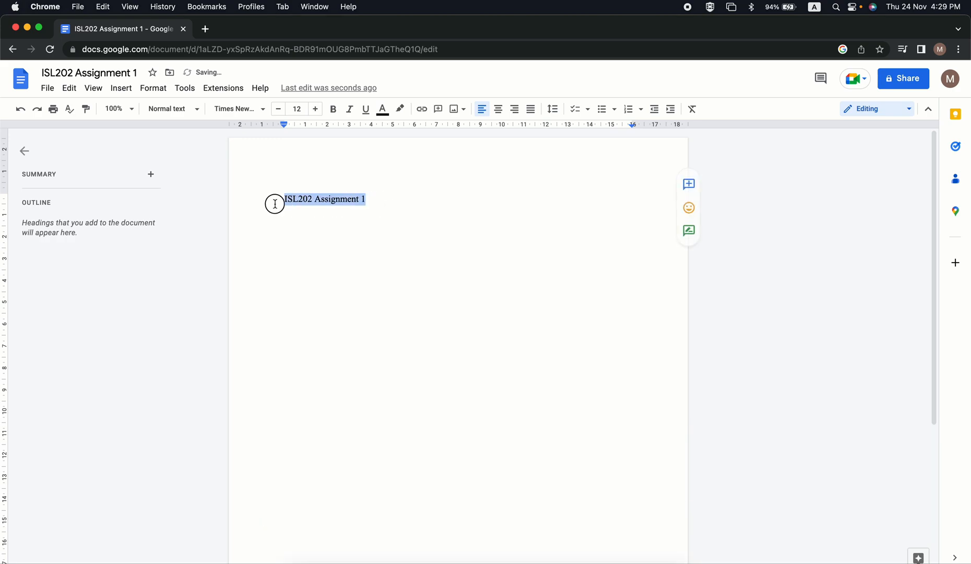
left_click(497, 110)
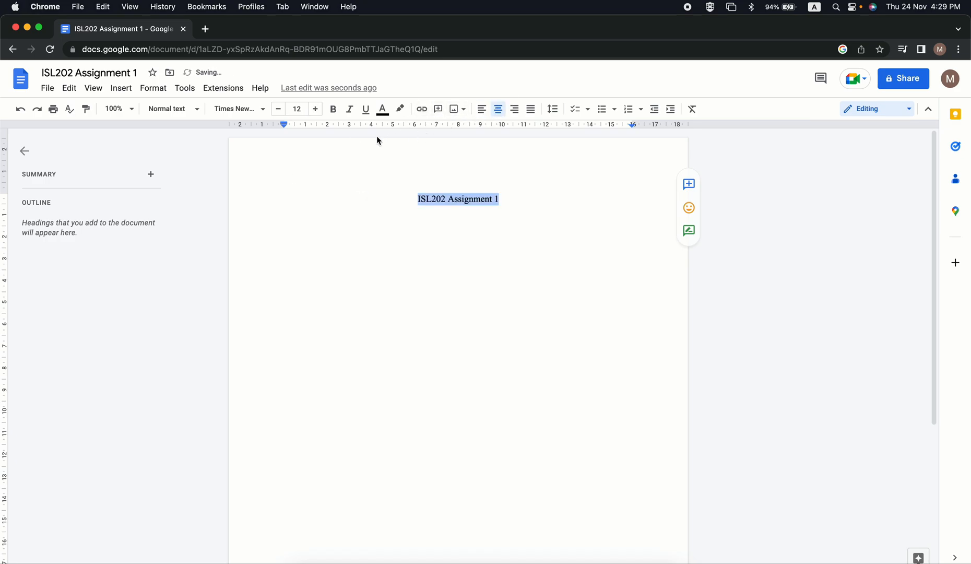
left_click(333, 110)
left_click(533, 202)
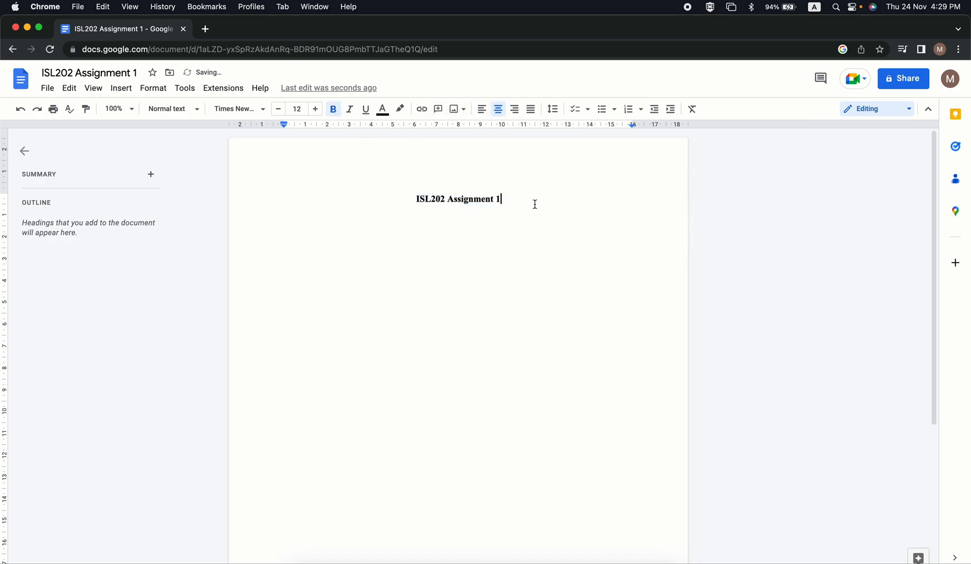
Add a left-aligned line below the heading with the label "VU-ID:" followed by the student's ID.
key("Return")
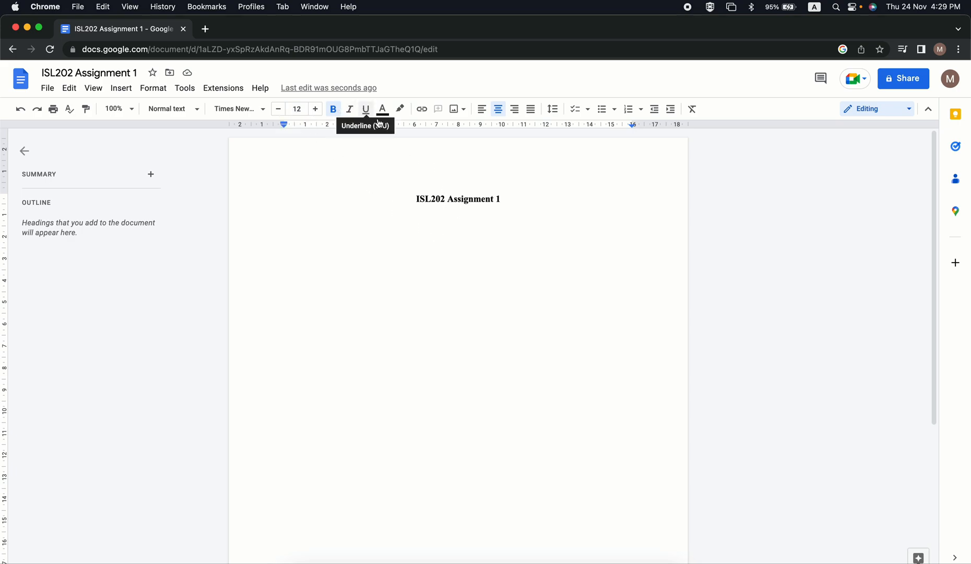
left_click(507, 199)
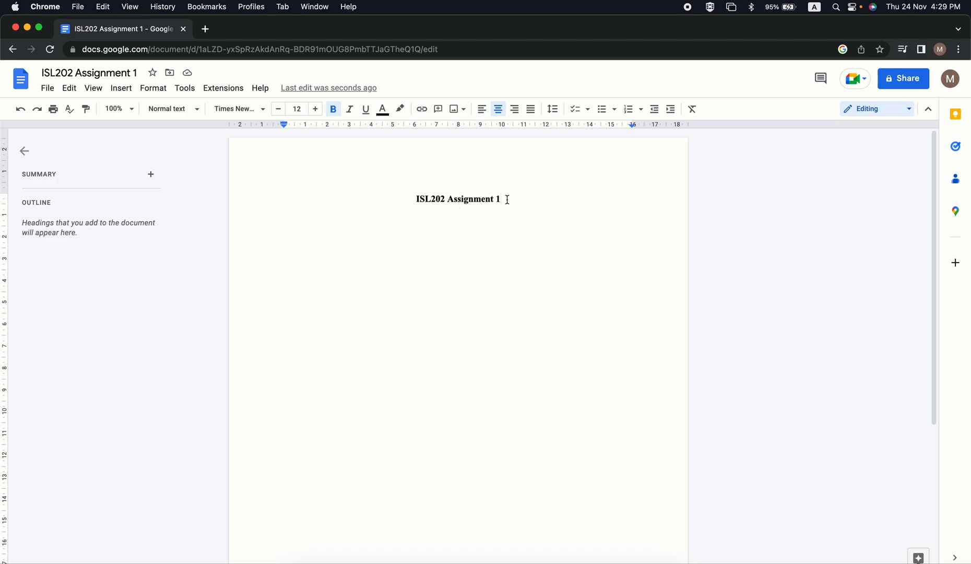
key("Return")
left_click(482, 109)
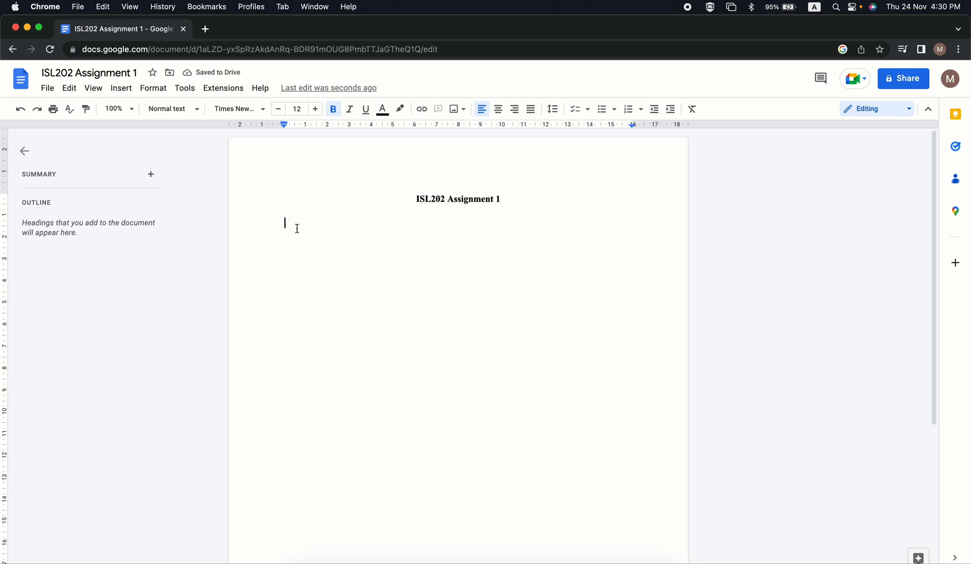
key("BackSpace")
key("BackSpace")
key("BackSpace")
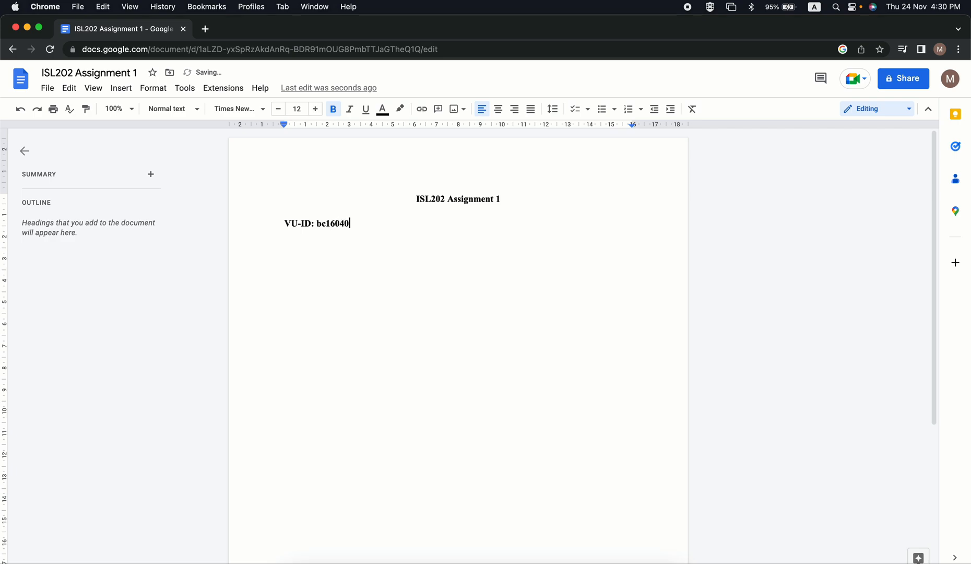
Right-align the VU-ID line and set the empty line beneath it to left alignment.
left_click_drag(372, 223, 270, 223)
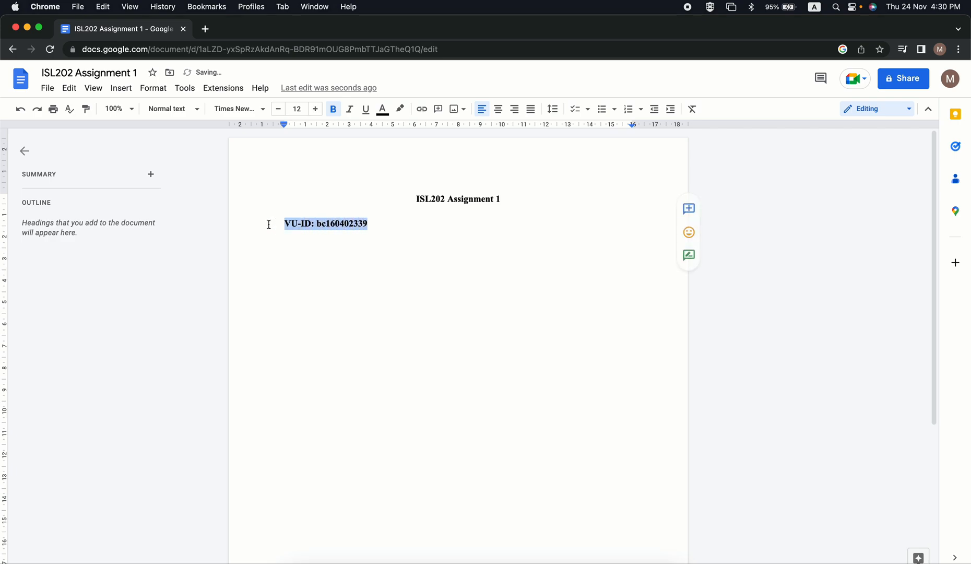
left_click(515, 109)
left_click(481, 239)
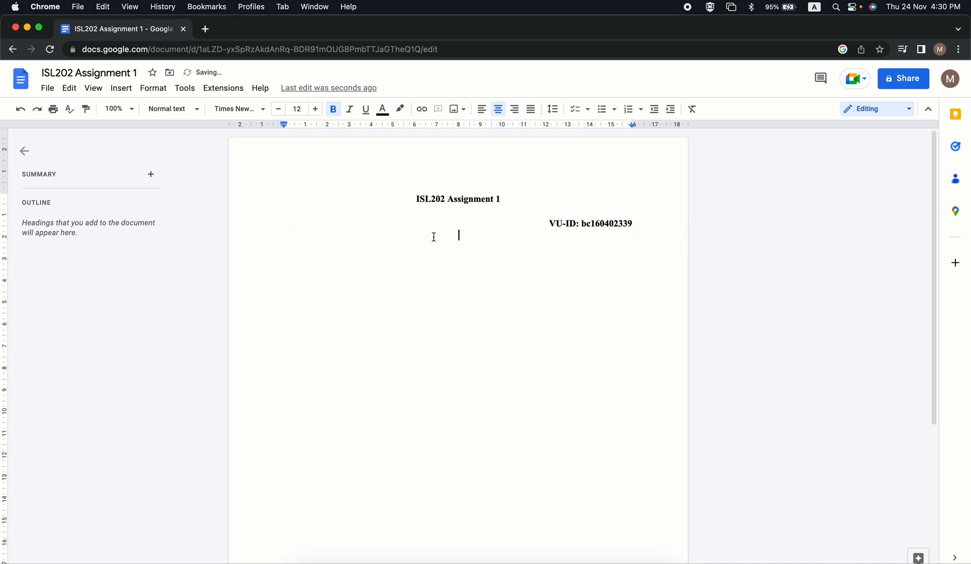
left_click(481, 108)
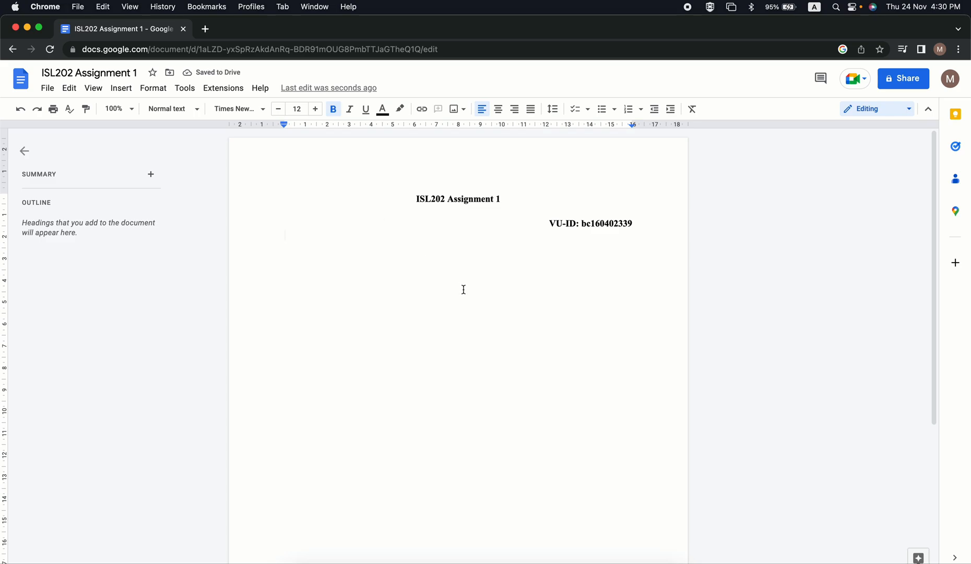
Switch to Preview and copy the highlighted assignment question paragraph from Fall 2022_ISL202_1.pdf.
key("ctrl+Up")
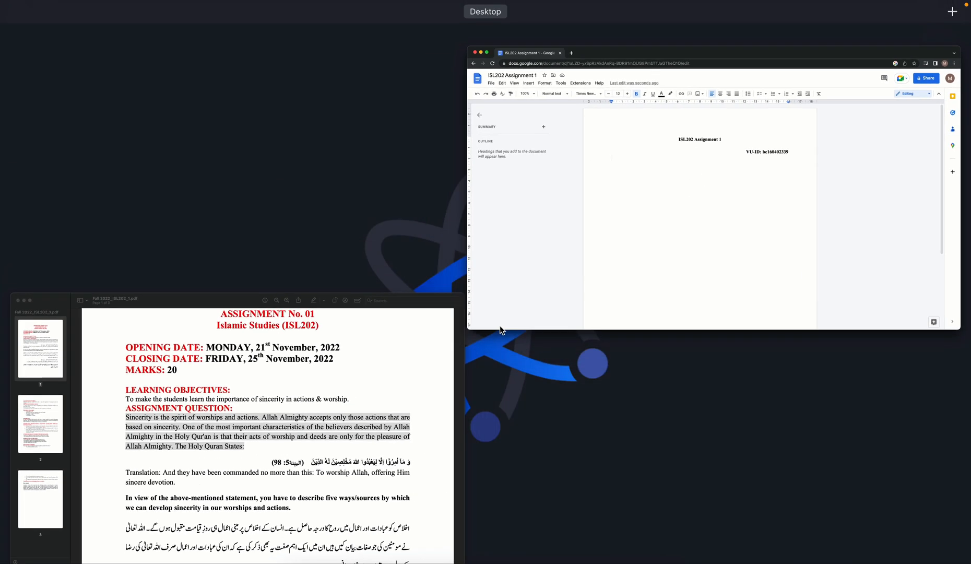
left_click(383, 383)
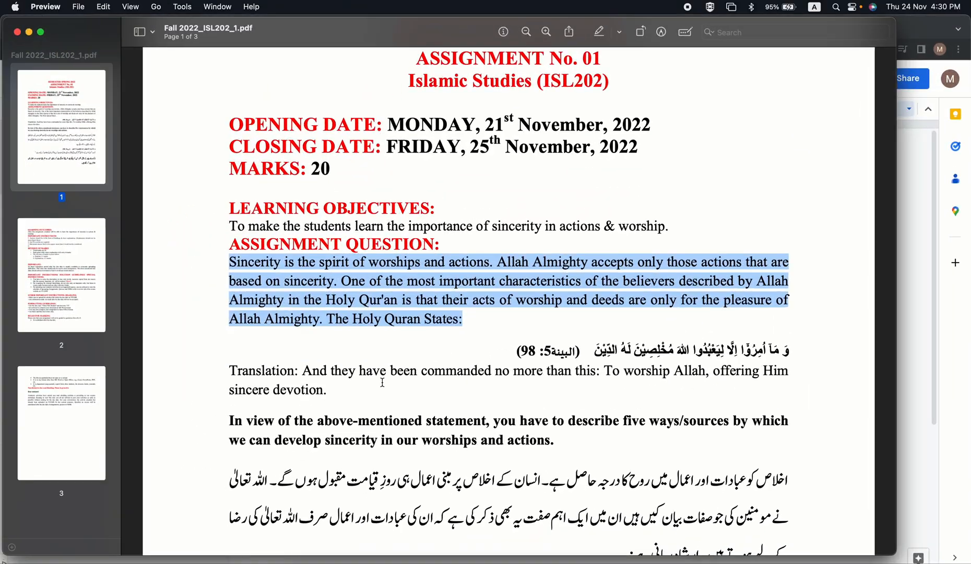
right_click(450, 270)
left_click(486, 319)
Switch back to Chrome and enter "Q1:" below the VU-ID line, followed by the copied question paragraph.
key("ctrl+Up")
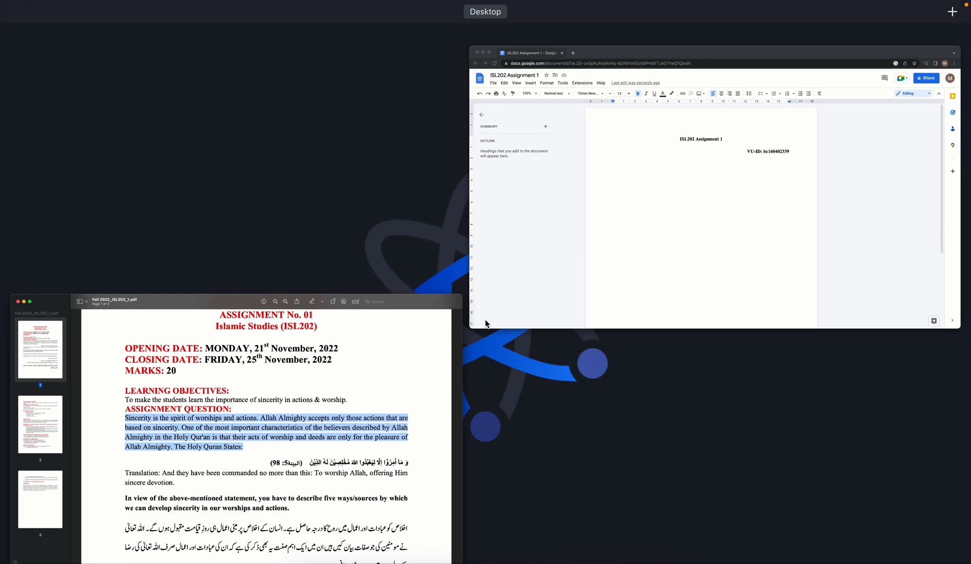
left_click(606, 211)
type("Q")
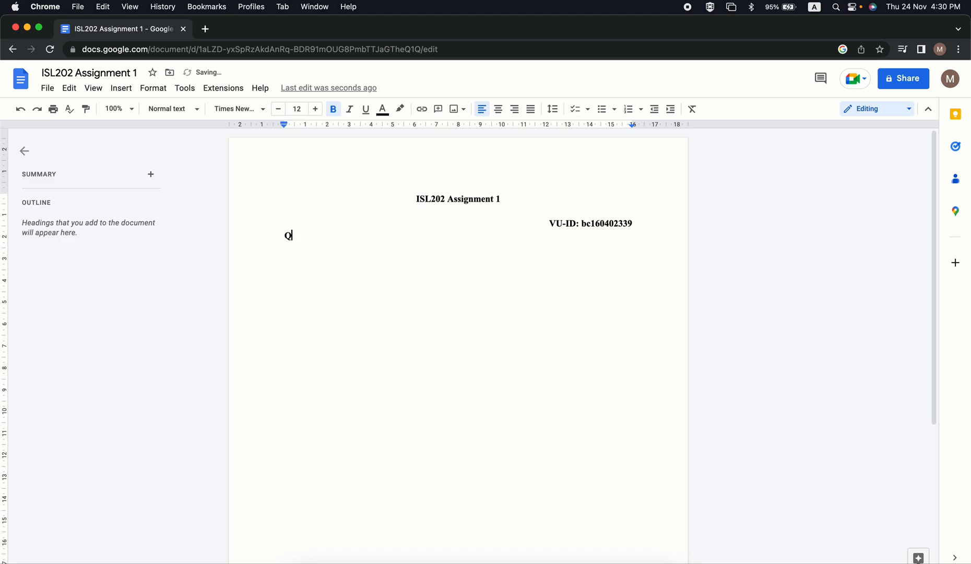
type("1:")
key("super+v")
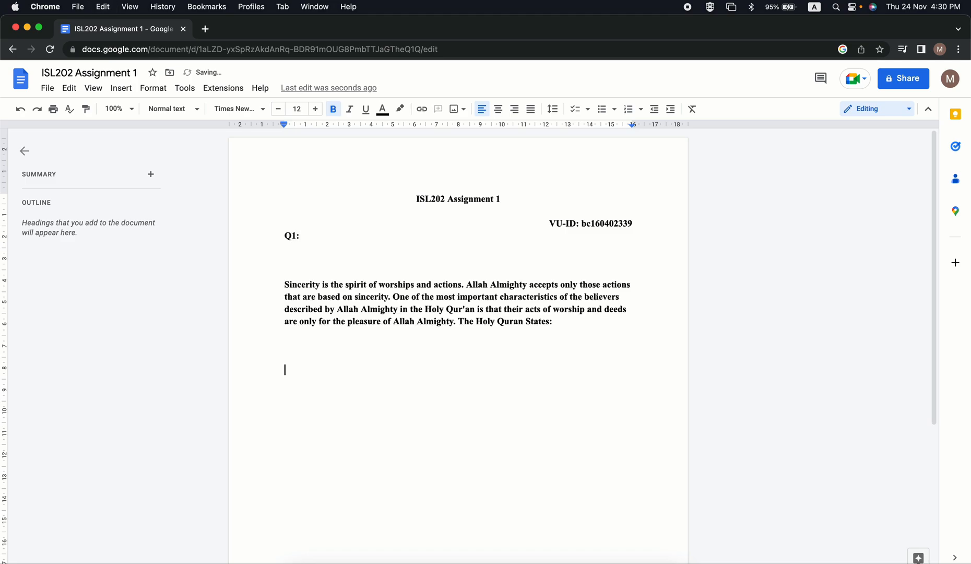
Remove the blank lines and extra spaces around the pasted question so it directly follows "Q1:" on the same line.
key("BackSpace")
key("BackSpace")
key("Up")
key("Up")
key("Up")
key("Up")
key("BackSpace")
key("BackSpace")
key("BackSpace")
key("BackSpace")
key("BackSpace")
key("BackSpace")
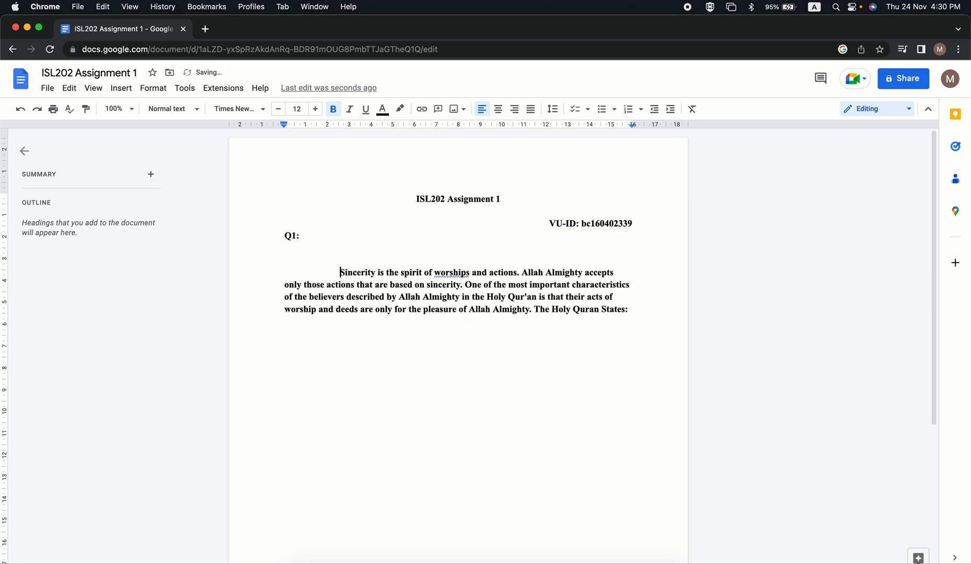
key("BackSpace")
key("BackSpace")
key("BackSpace")
key("BackSpace")
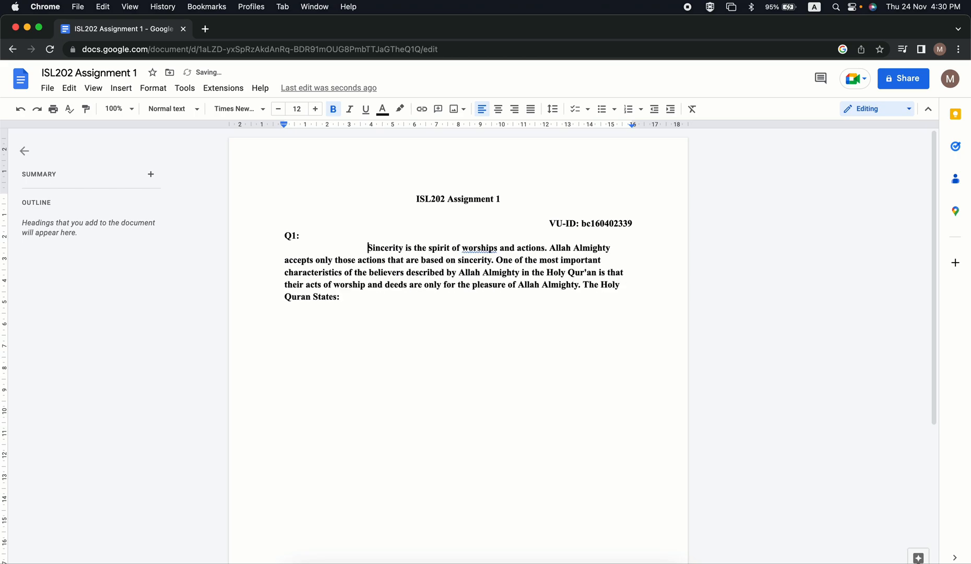
key("BackSpace")
key("BackSpace")
key("BackSpace")
key("BackSpace")
key("BackSpace")
key("BackSpace")
key("BackSpace")
key("BackSpace")
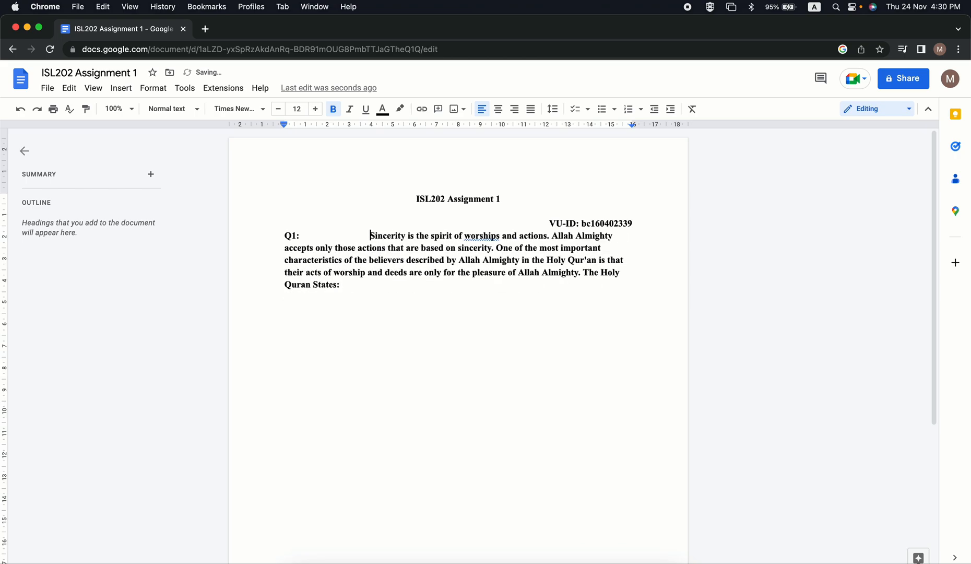
key("BackSpace")
key("BackSpace")
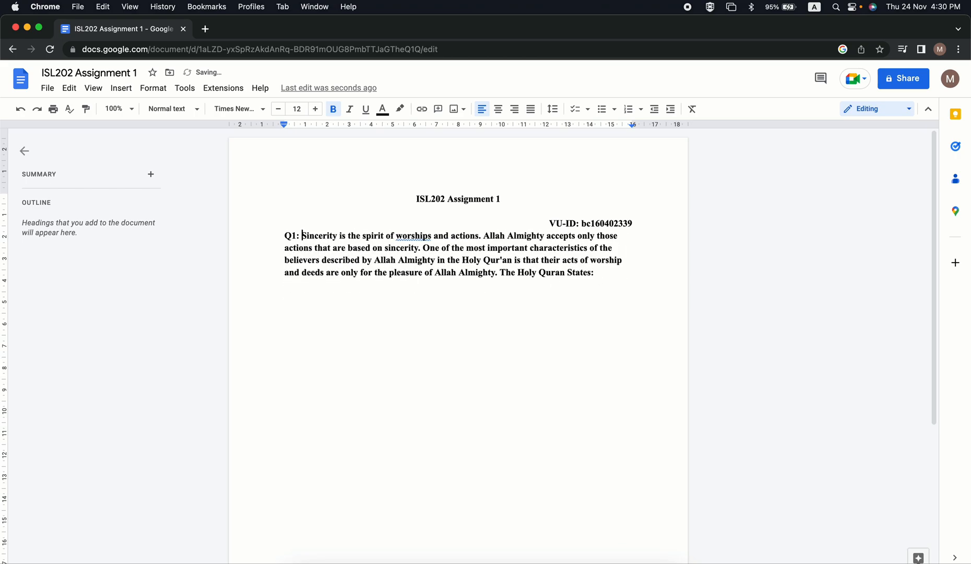
Replace "worships" with the suggested "worship" in the question and insert a blank line between the VU-ID line and Q1.
left_click(421, 236)
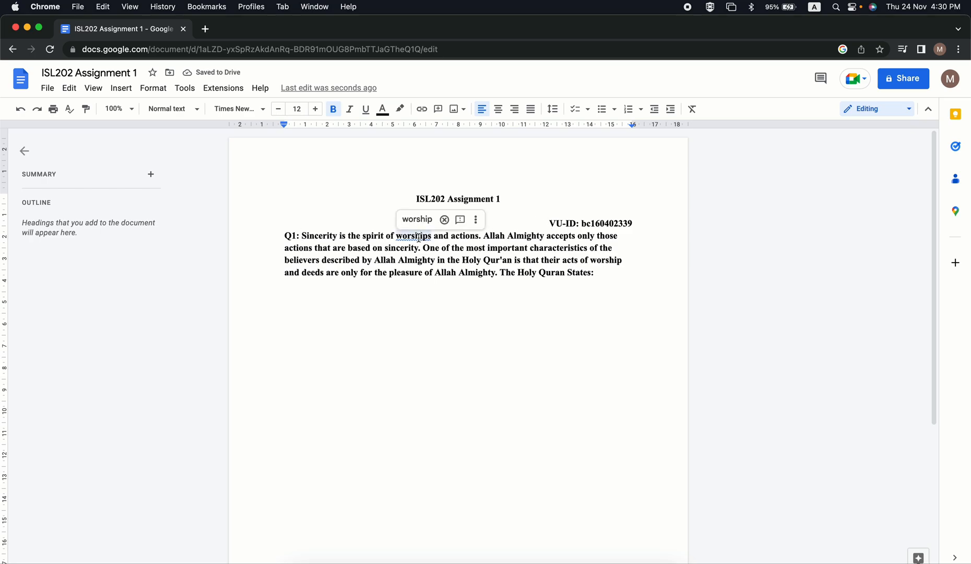
left_click(422, 219)
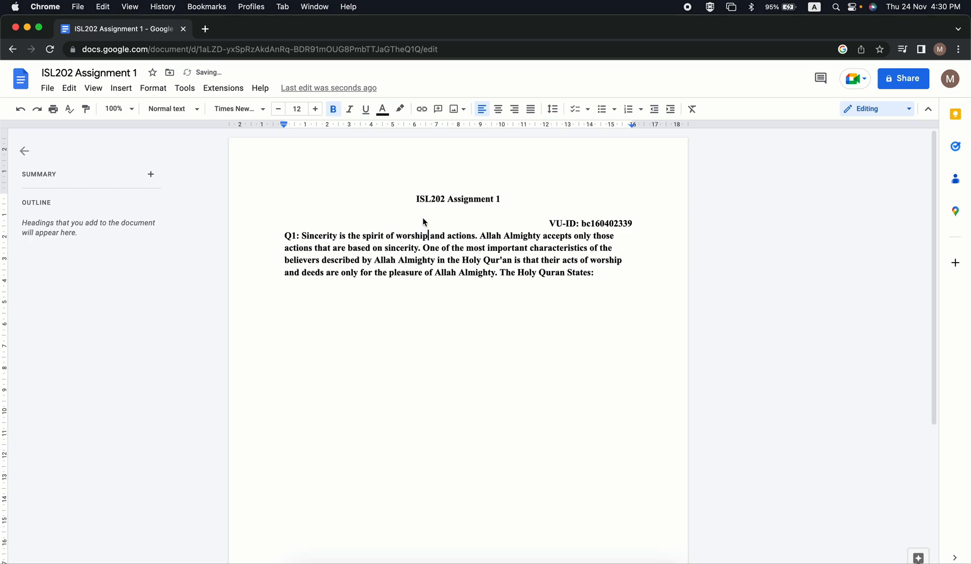
left_click(603, 274)
left_click(637, 222)
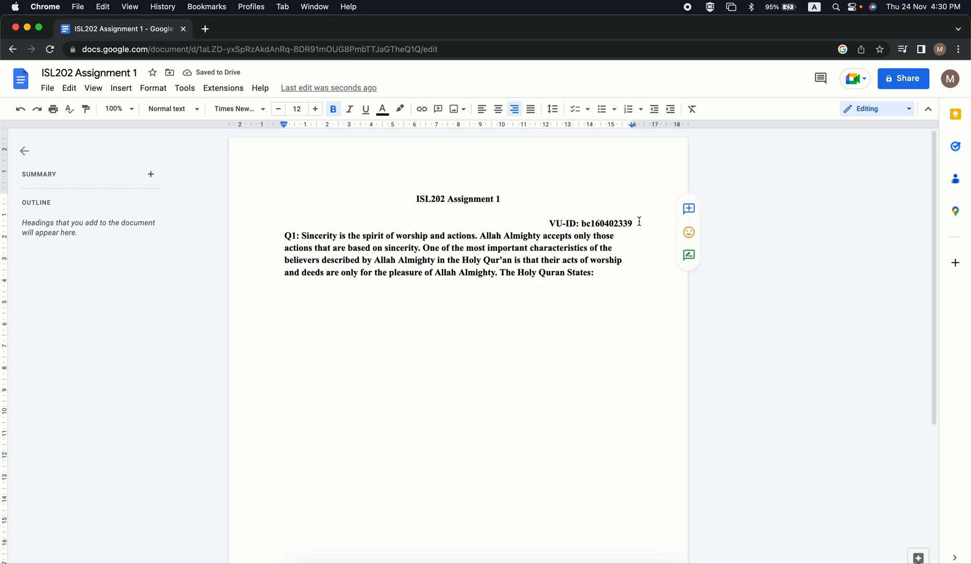
key("Return")
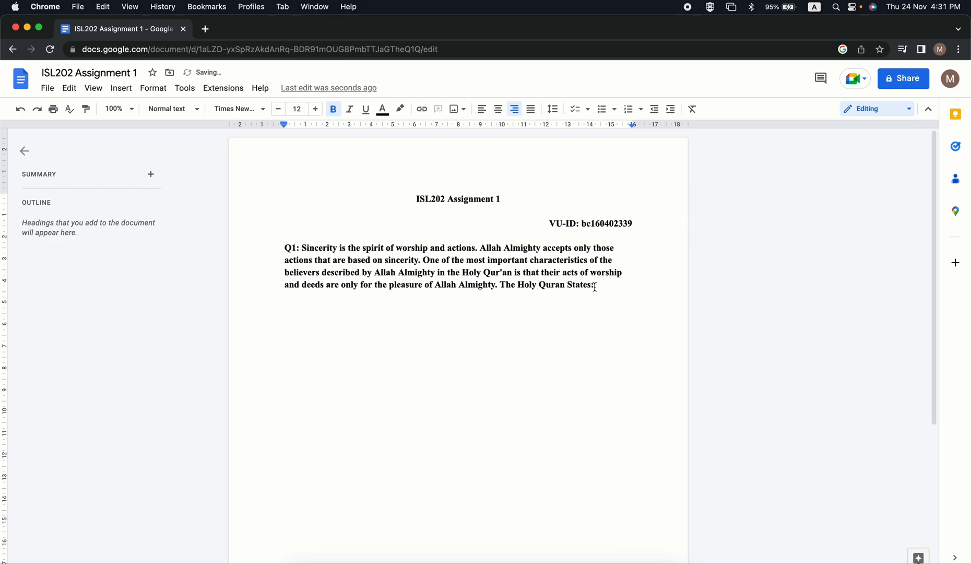
Remove the bold formatting from the whole Q1 paragraph.
left_click_drag(596, 287, 263, 232)
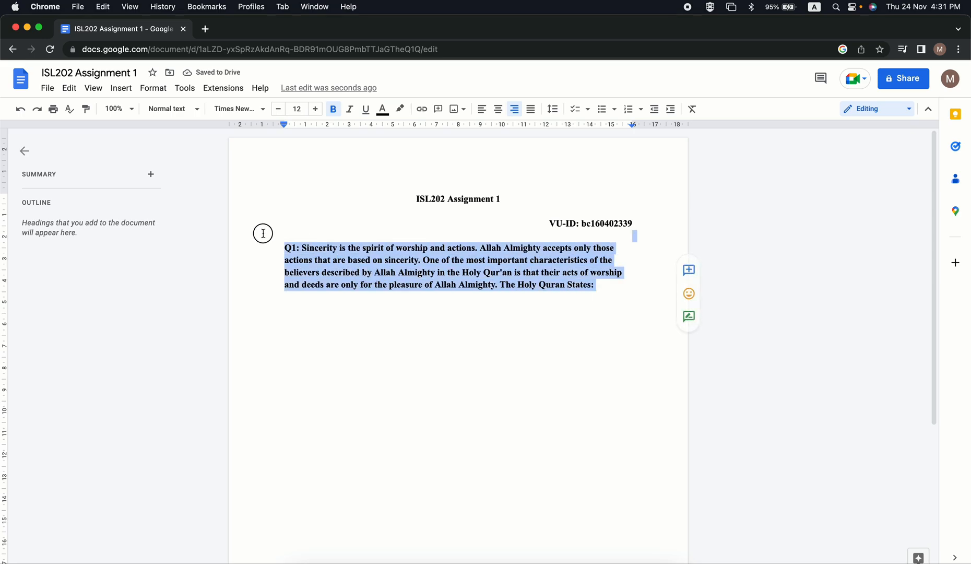
left_click(333, 108)
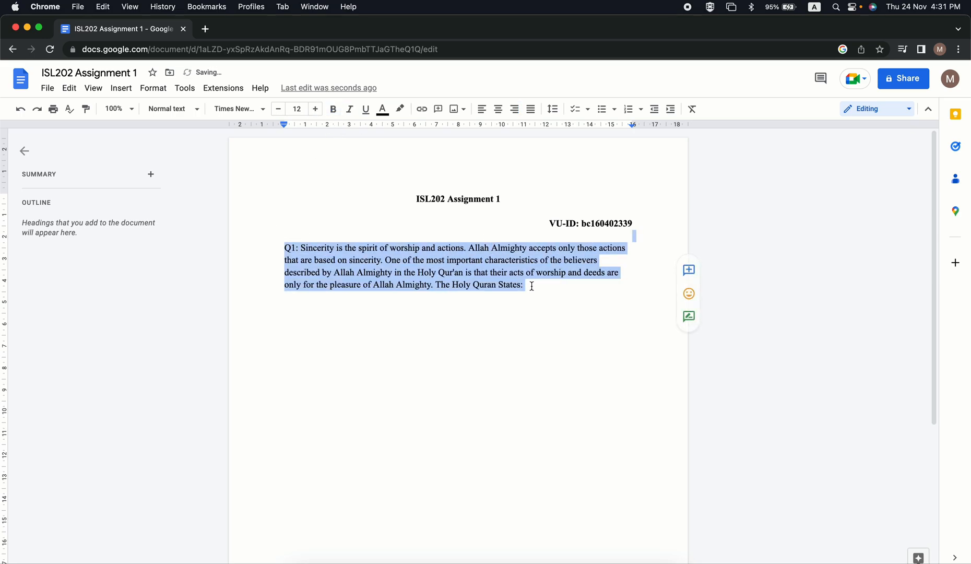
left_click(555, 289)
Start the answer with "Ans:" below the question, leaving one blank line between them.
left_click(531, 287)
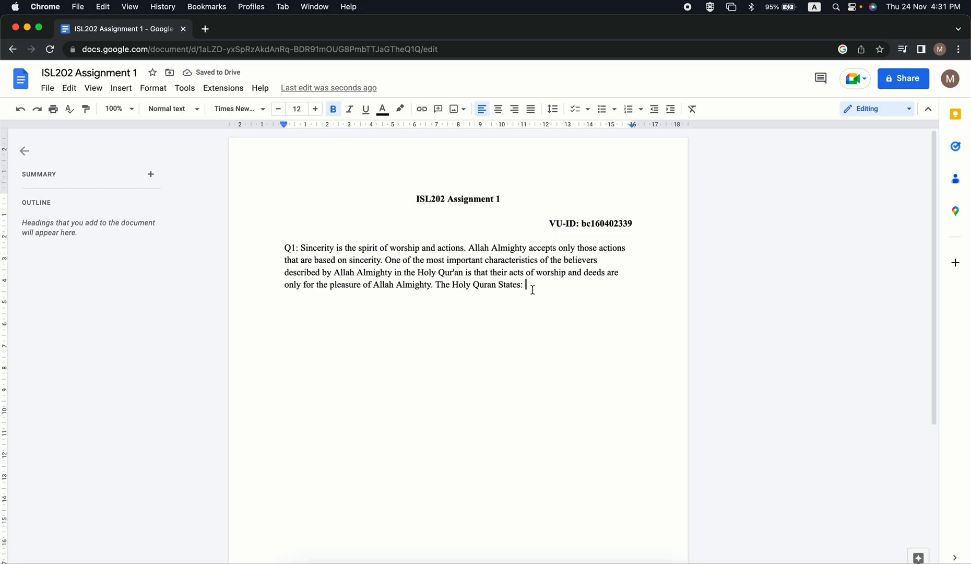
key("Return")
key("Return")
type("Ans:")
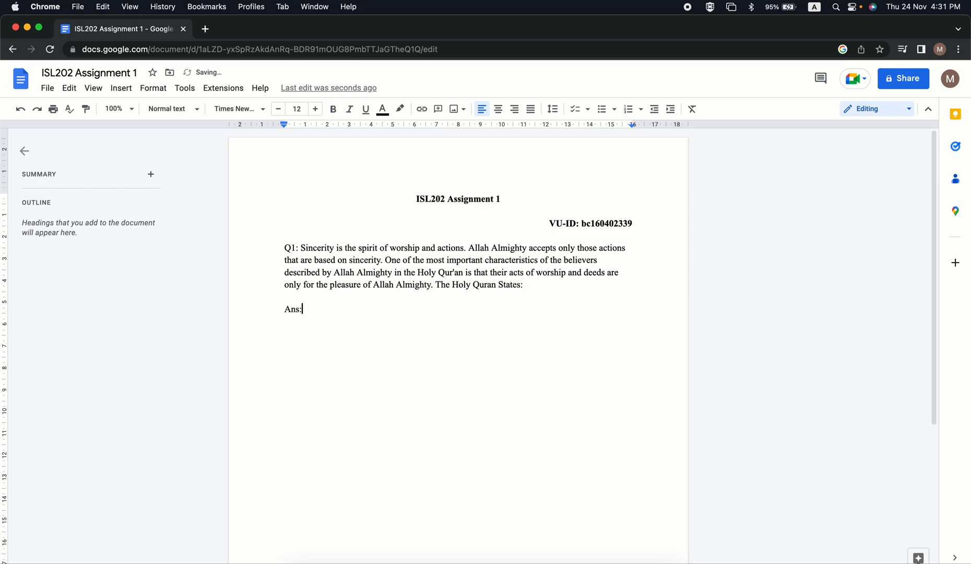
Remove the "Ans:" text and start a numbered list with an empty first item below the question.
key("BackSpace")
key("BackSpace")
key("BackSpace")
key("BackSpace")
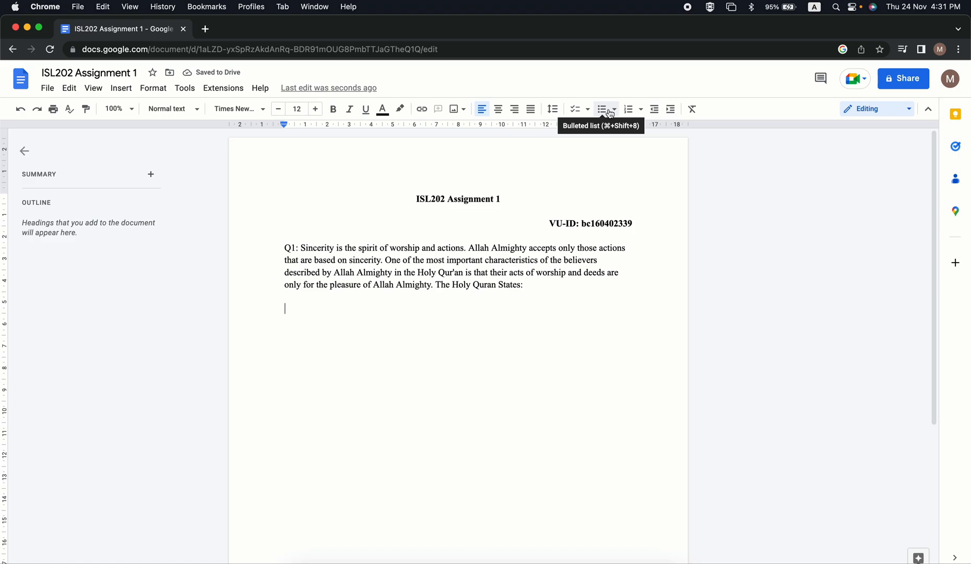
left_click(607, 111)
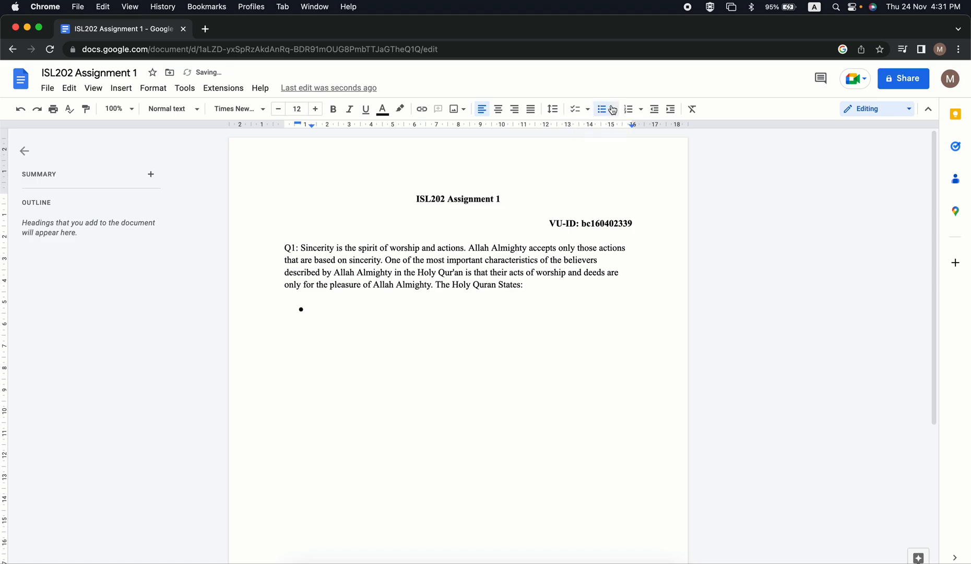
left_click(630, 111)
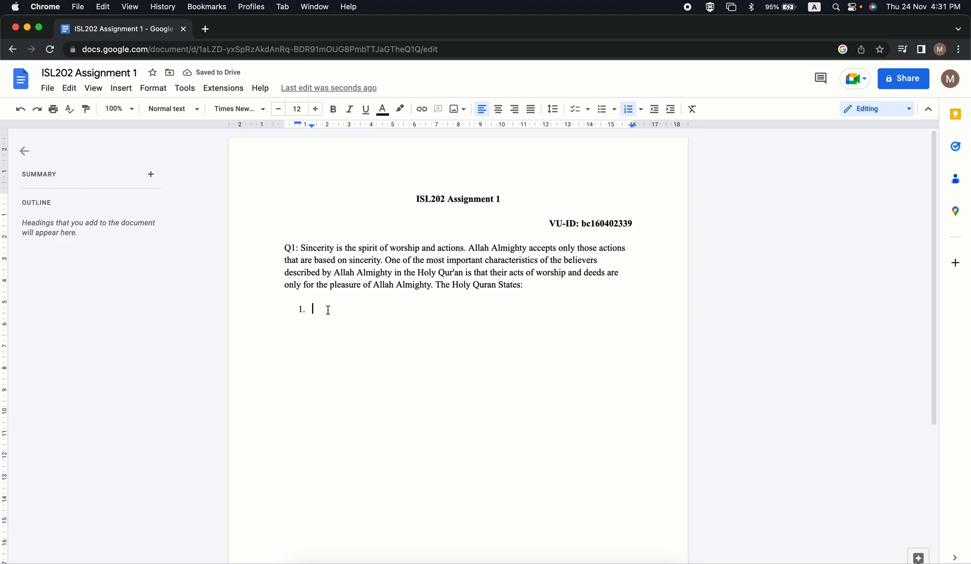
key("Return")
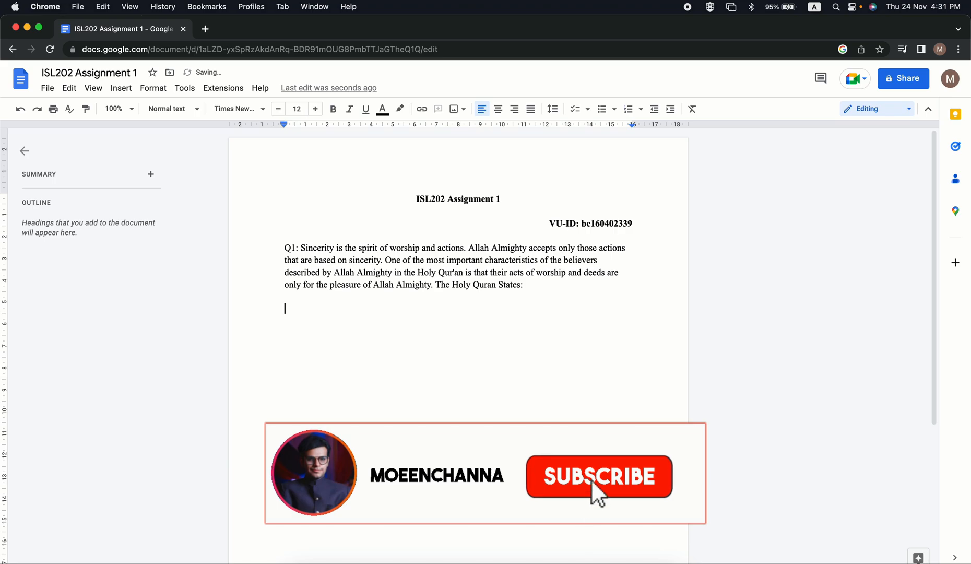
key("super+z")
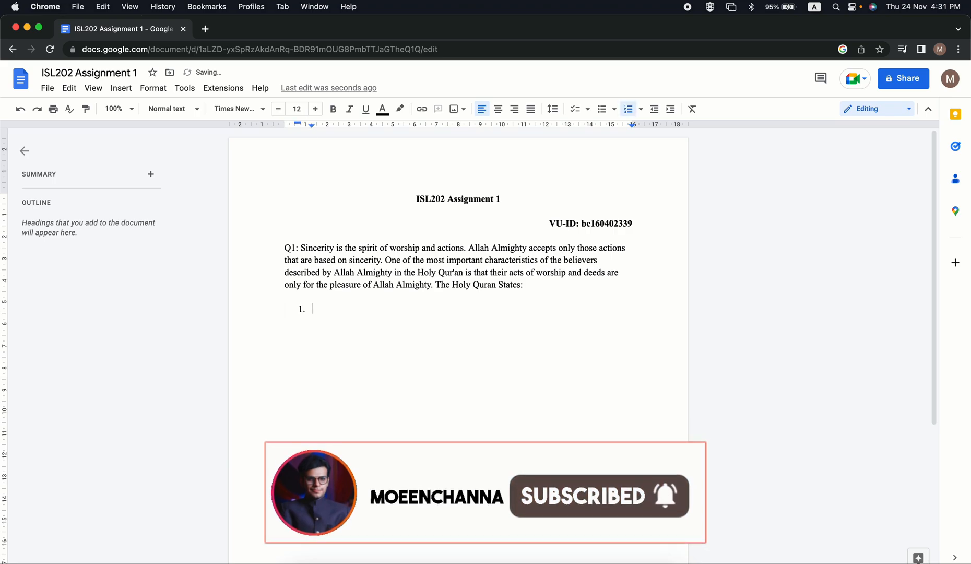
type("asdsa")
key("Return")
type("asdsd")
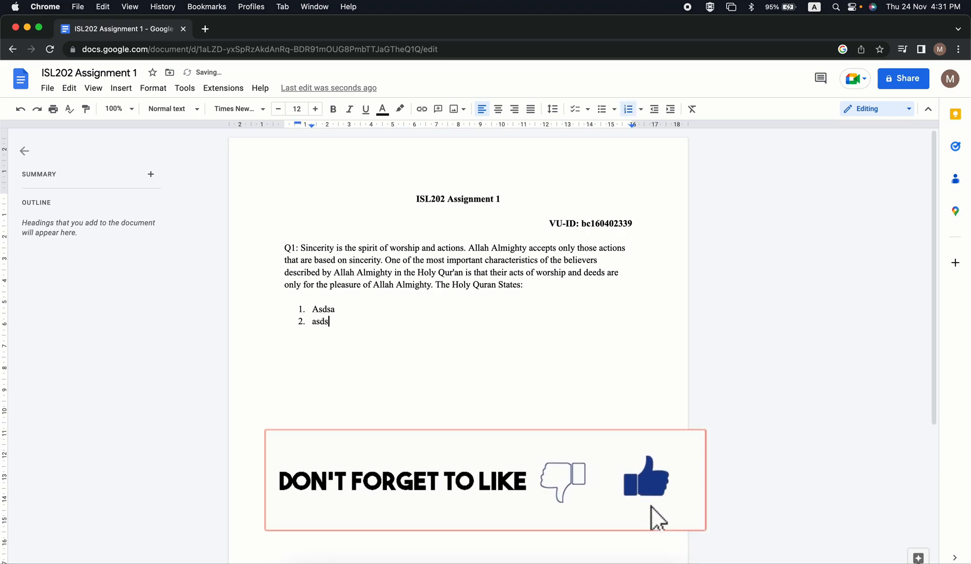
key("Return")
type("asdas")
key("Return")
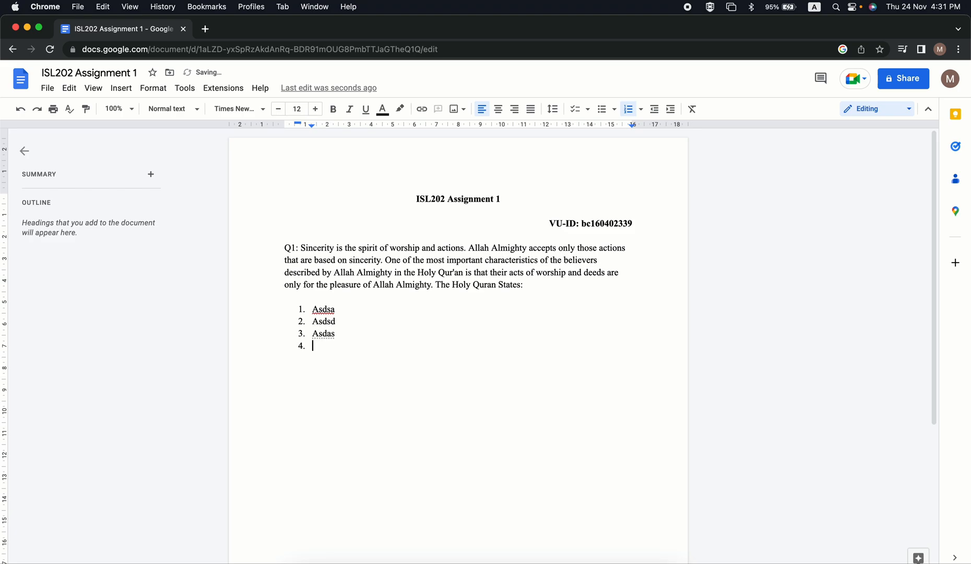
key("Return")
key("BackSpace")
key("BackSpace")
key("super+z")
key("super+z")
key("super+z")
key("super+z")
key("super+z")
key("super+z")
key("super+z")
key("super+z")
key("super+z")
key("super+z")
key("super+z")
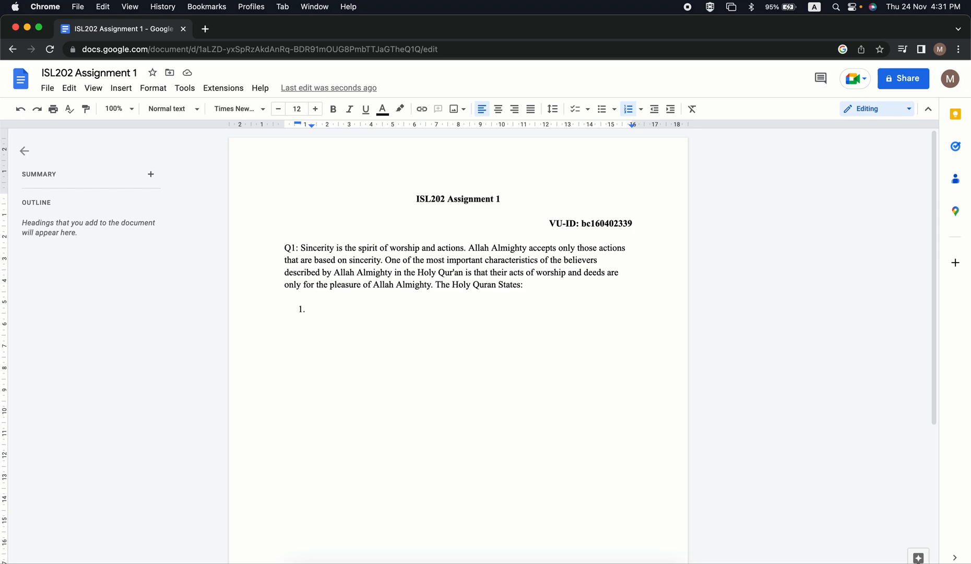
Write the first list item as "The pursuit of sincerity is base on devotion.".
type("T")
type("he pursuit of sincer")
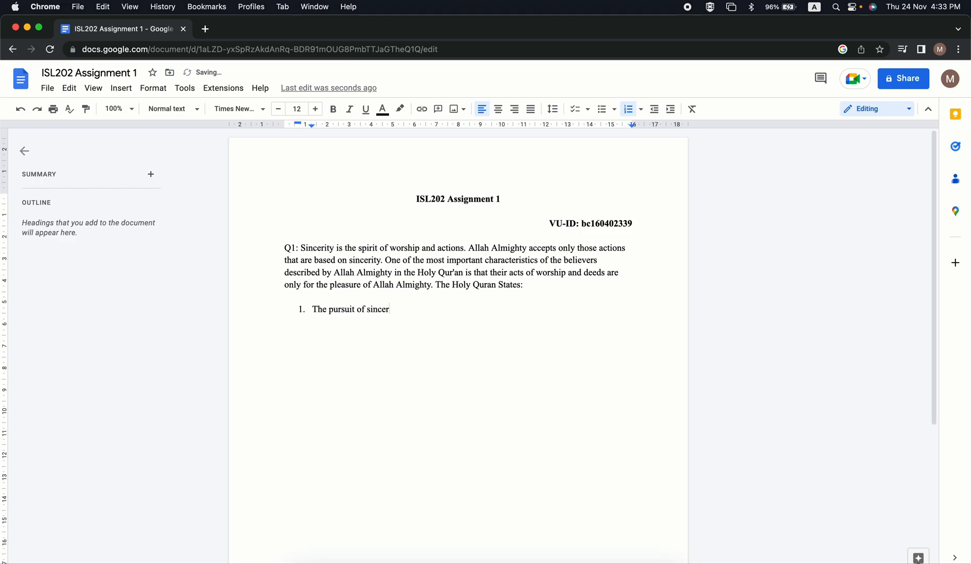
type("ity is base on devotion.")
Replace "base" with the suggested "based" in the first list item.
left_click(420, 309)
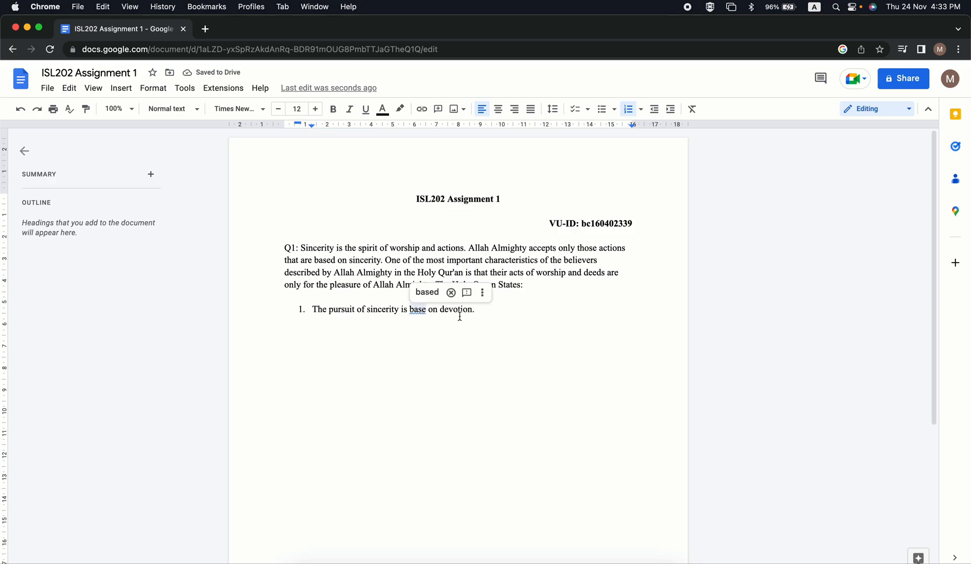
left_click(429, 292)
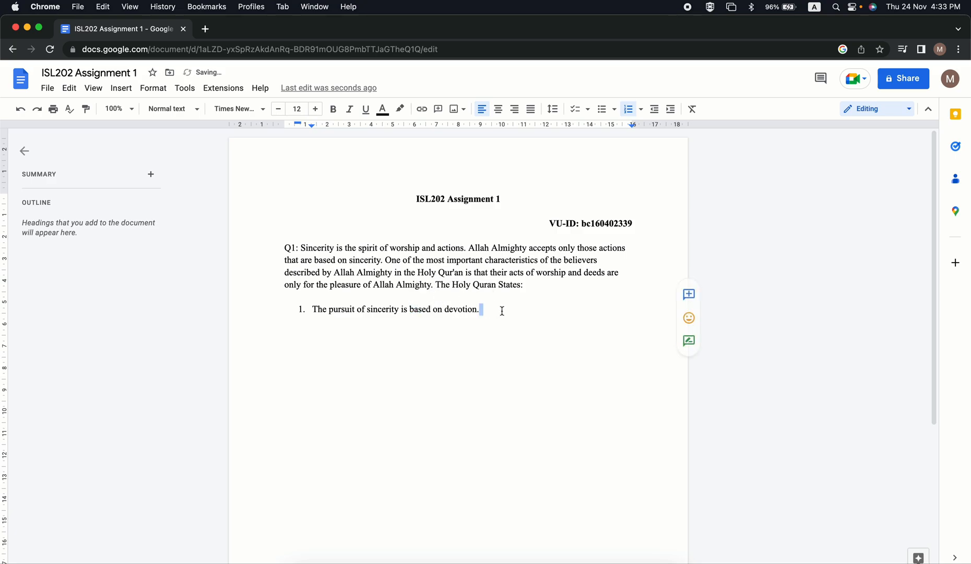
left_click(502, 311)
Add a second list item reading "Do not perform Riyaa", accepting the suggested spelling "Riyaa".
key("Return")
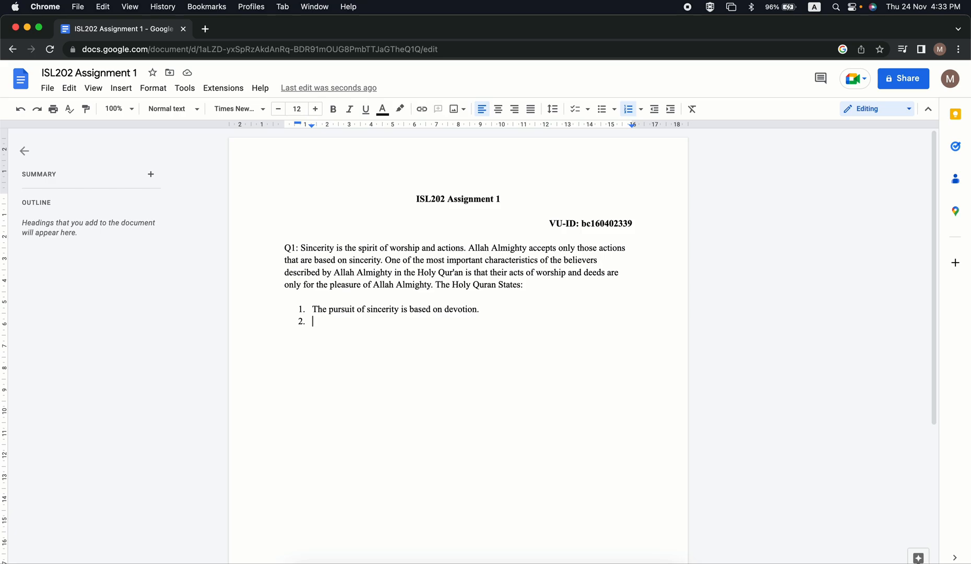
type("Do not perform ")
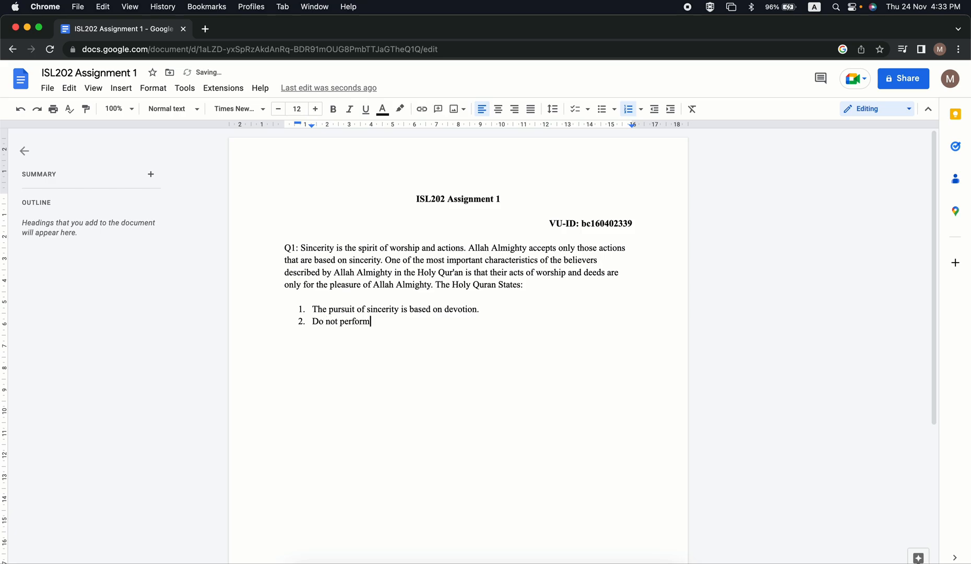
type("Riy")
type("aa")
type("kari")
key("BackSpace")
key("BackSpace")
key("BackSpace")
key("BackSpace")
key("BackSpace")
type("a\"")
key("BackSpace")
type("'")
left_click(389, 320)
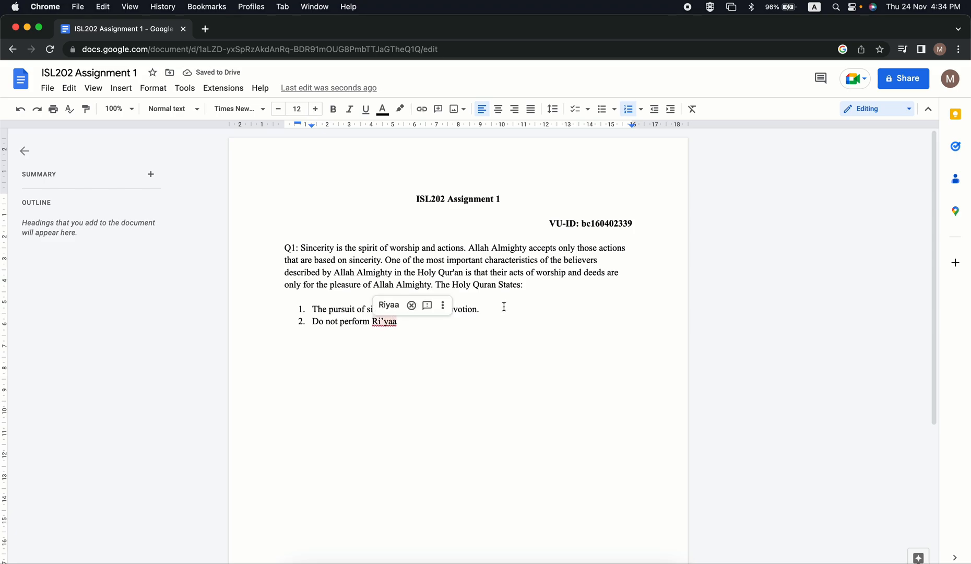
left_click(389, 305)
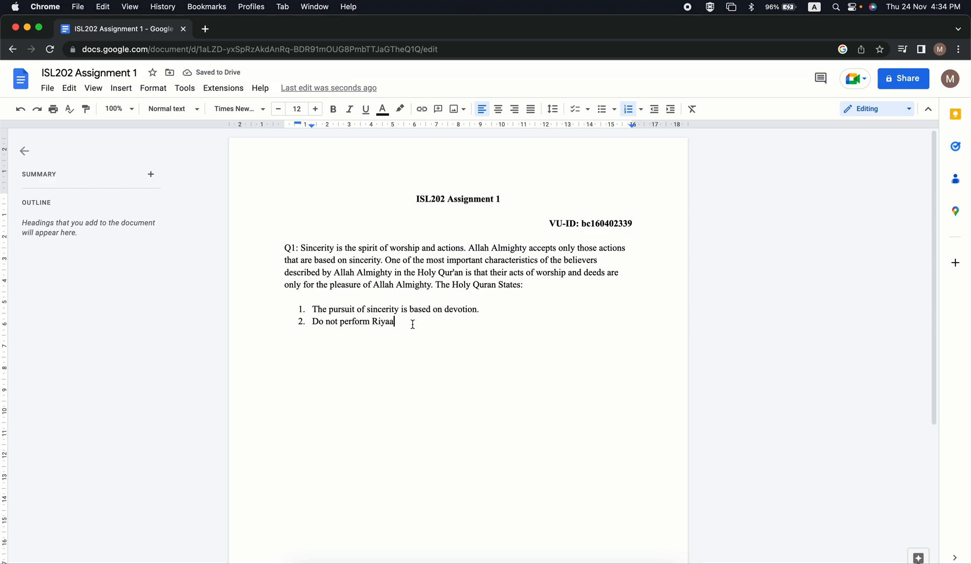
Complete the second list item with "(Riyarkari)" in parentheses and a closing period.
type("()")
type("Riyara")
key("BackSpace")
key("BackSpace")
type("rkari")
key("Right")
type(".")
Add a third list item reading "Be humble about your good deeds.".
key("Return")
type("Be hum")
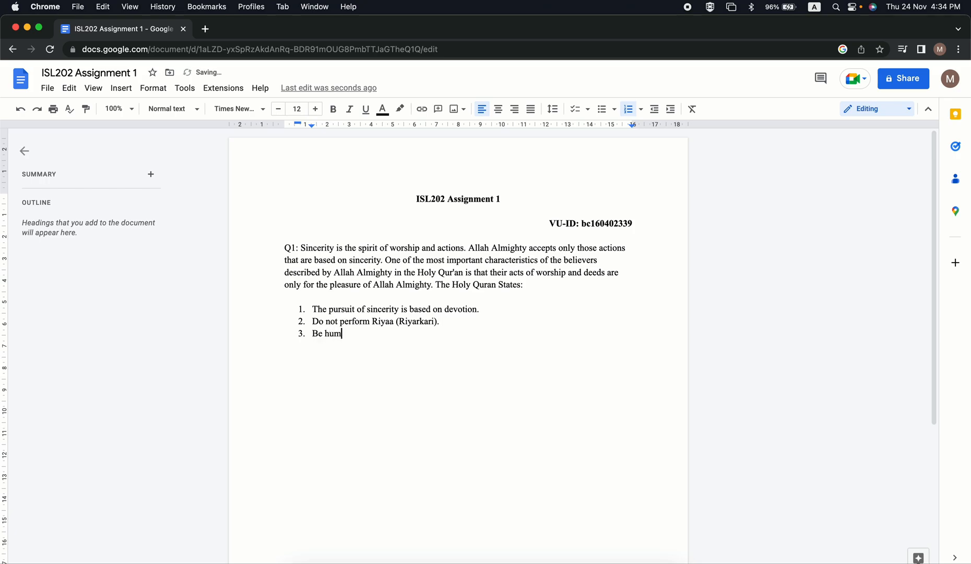
type("ble about your ")
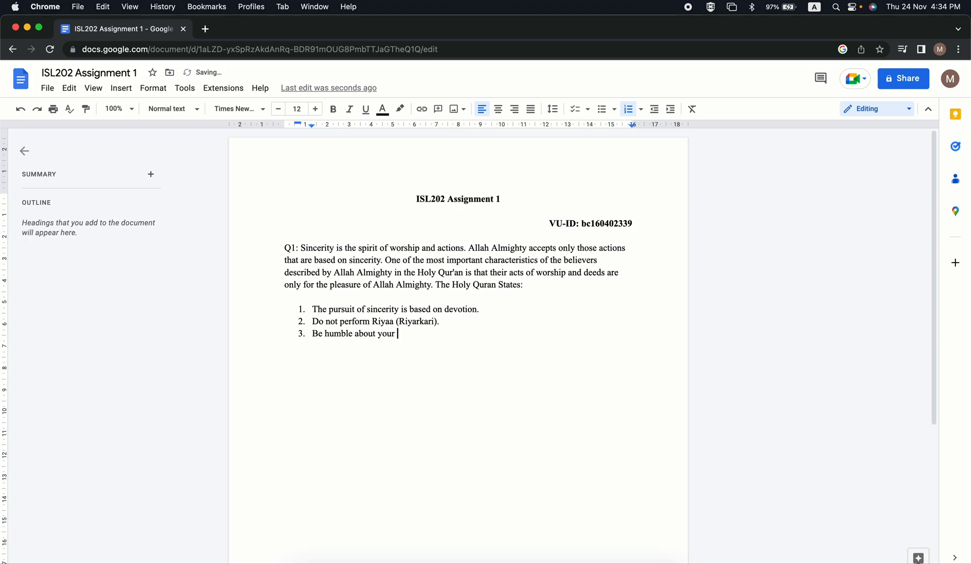
type("good deeds.")
Add a fourth list item reading "Purifies our heart.".
key("Return")
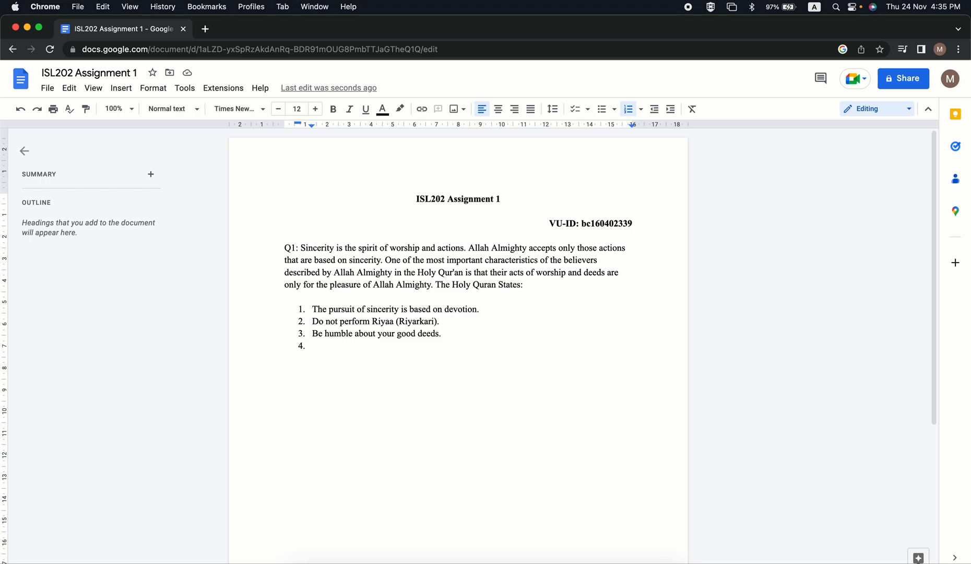
type("Purifies our hear")
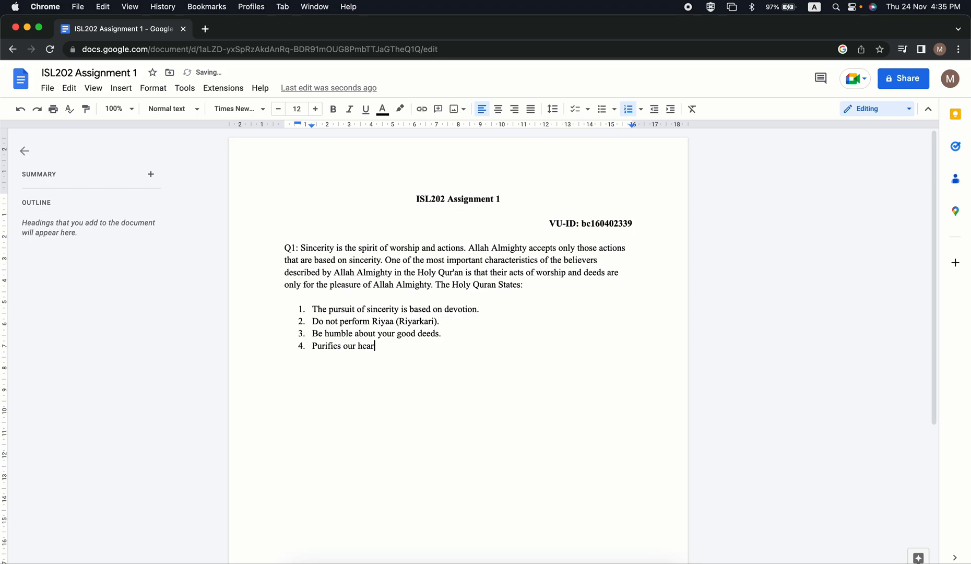
type("t.")
Add a fifth list item reading "Obtain sincerity through the Quran & Hadees.".
key("Return")
type("Obtain sincerity ")
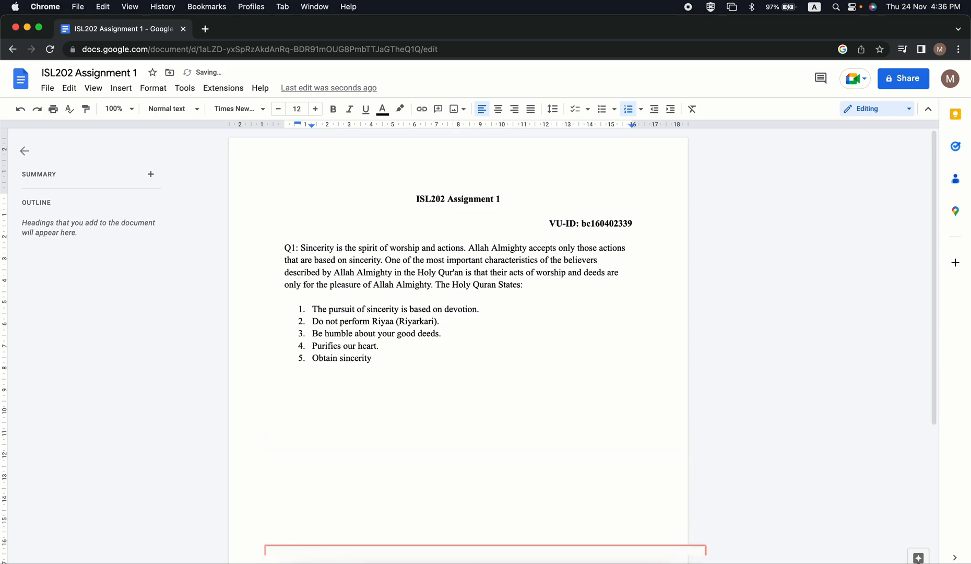
type("throut")
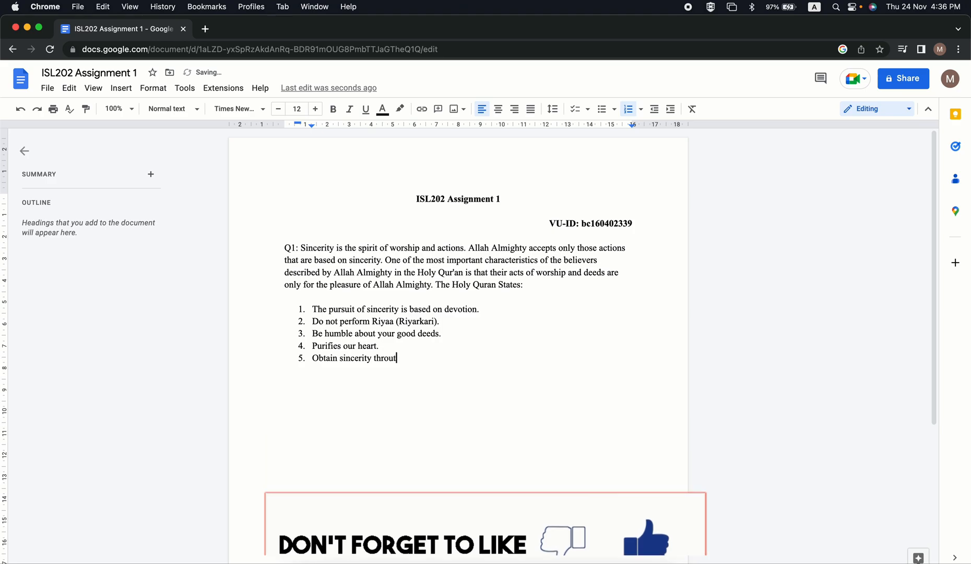
key("BackSpace")
type("gh the ")
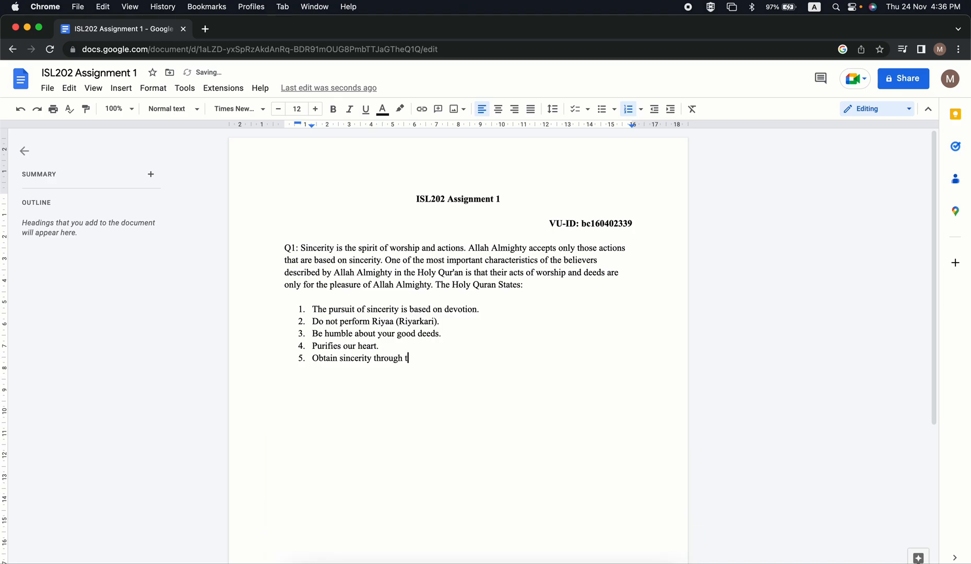
type("Quran & Hadees.")
Make all five numbered list items bold.
key("Up")
key("Up")
key("Up")
key("Up")
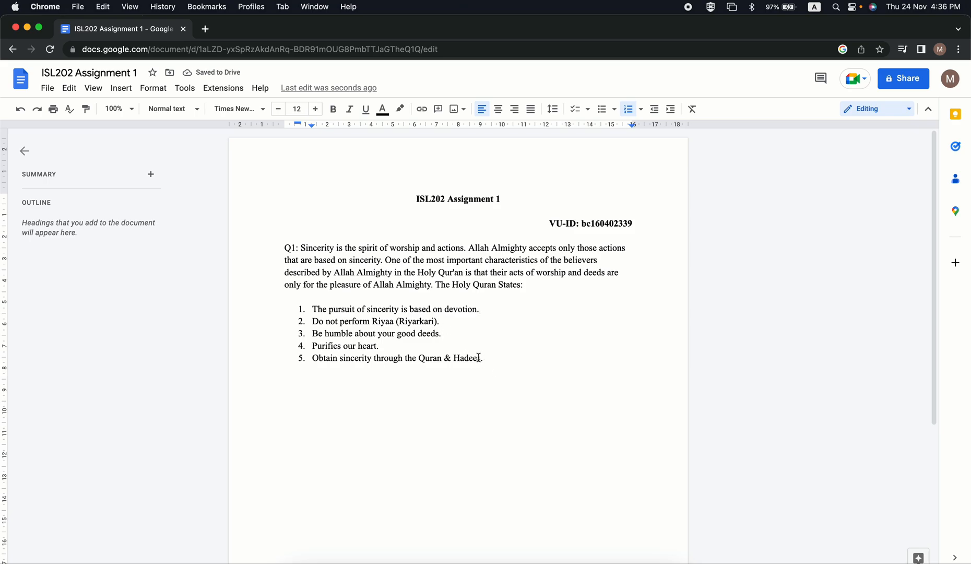
left_click_drag(484, 358, 309, 308)
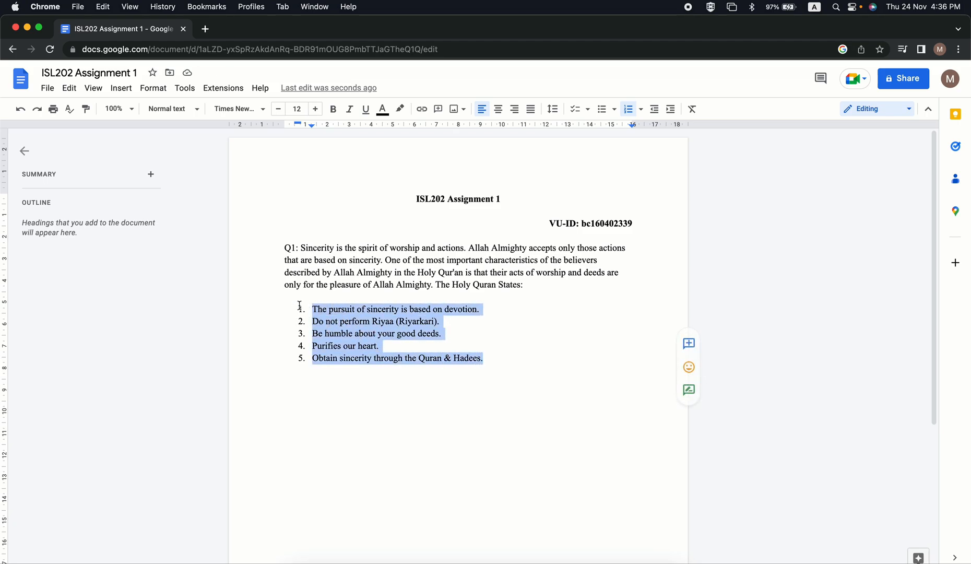
left_click(334, 109)
Insert an unnumbered blank line after the first list item and another after the second, keeping the numbering continuous.
left_click(498, 313)
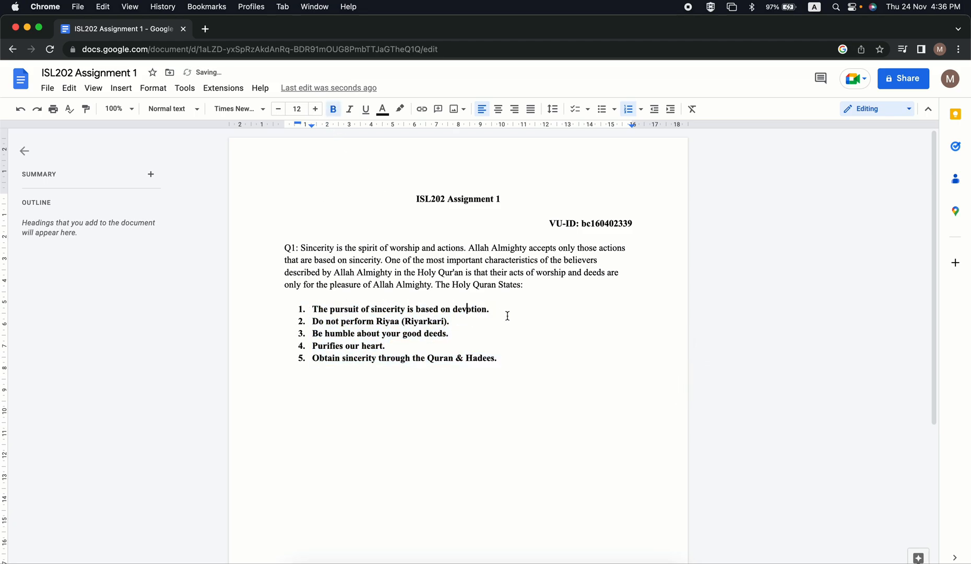
key("Return")
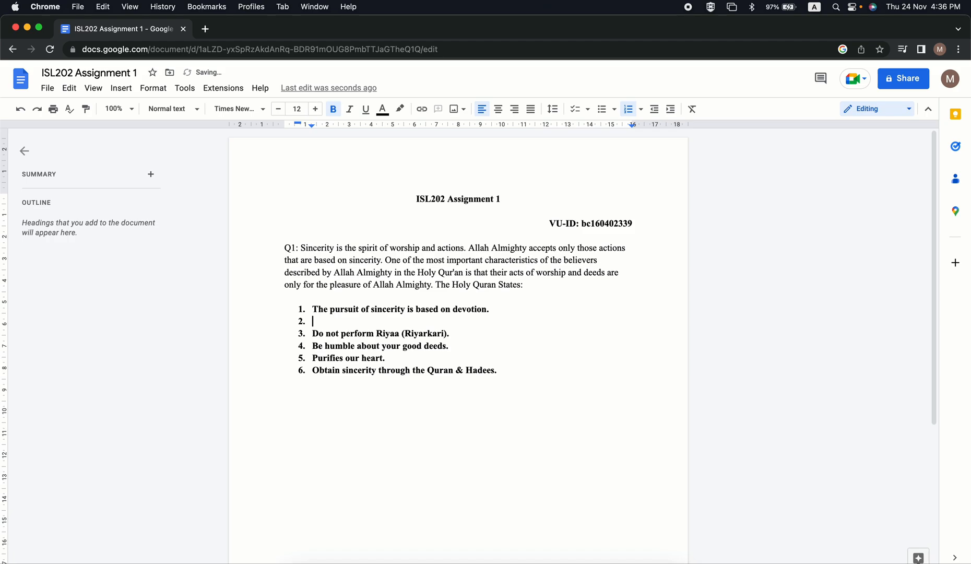
key("BackSpace")
key("Down")
key("Down")
key("Up")
key("Right")
key("Right")
key("Right")
key("Right")
key("Right")
key("Right")
key("Right")
key("Right")
key("Right")
key("Right")
key("Right")
key("Right")
key("Right")
key("Right")
key("Right")
key("Right")
key("Right")
key("Right")
key("Right")
key("Right")
key("Right")
key("Right")
key("Right")
key("Right")
key("Return")
key("BackSpace")
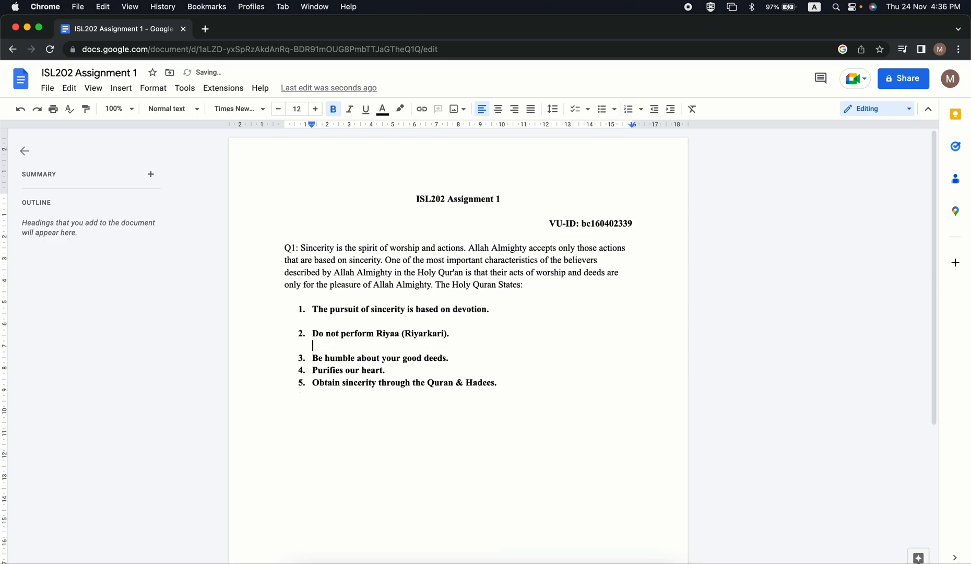
Insert an unnumbered blank line after the third list item and another after the fourth, keeping the numbering continuous.
key("Down")
key("Left")
key("Return")
key("BackSpace")
key("Down")
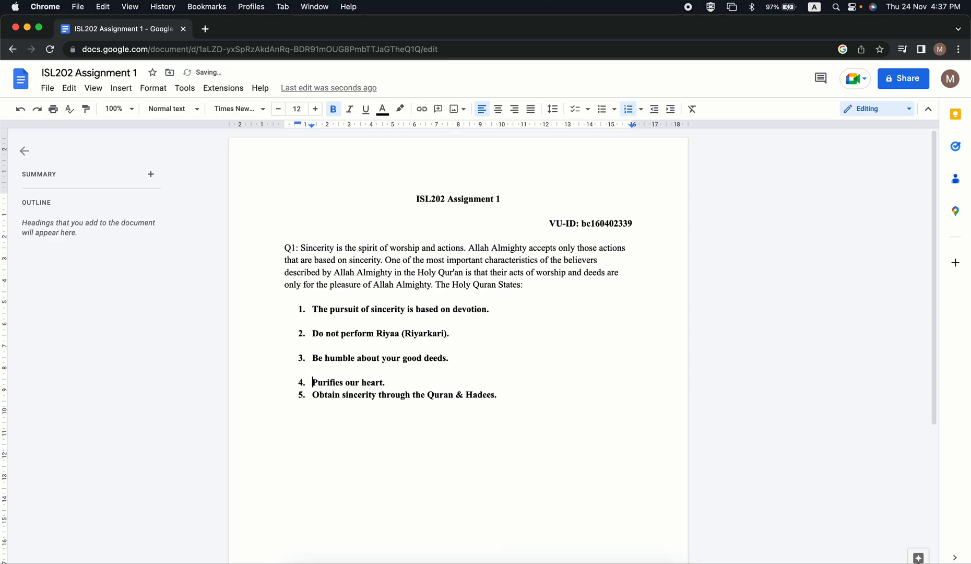
key("Up")
key("Down")
key("Up")
key("Down")
key("Down")
key("Left")
key("Return")
key("BackSpace")
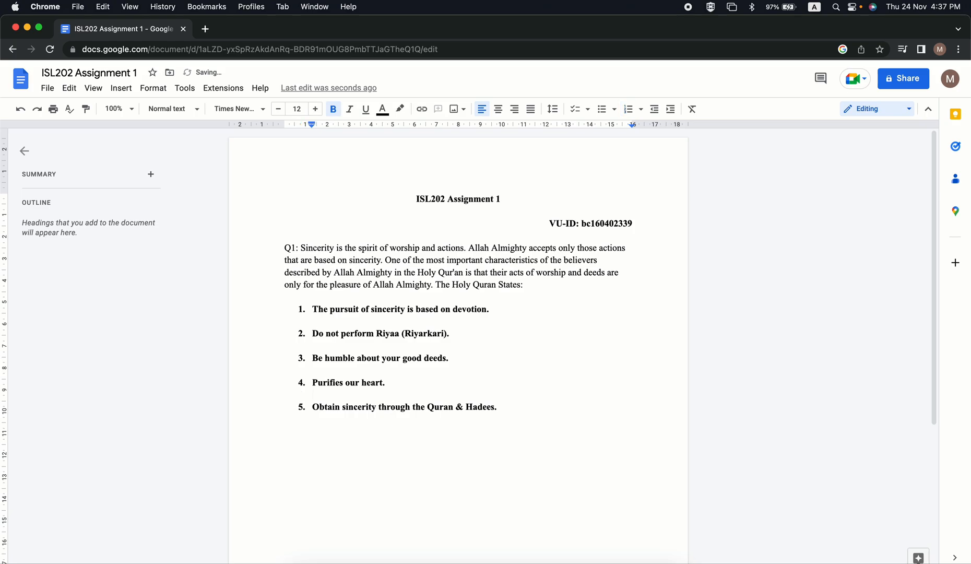
double_click(518, 399)
left_click(458, 386)
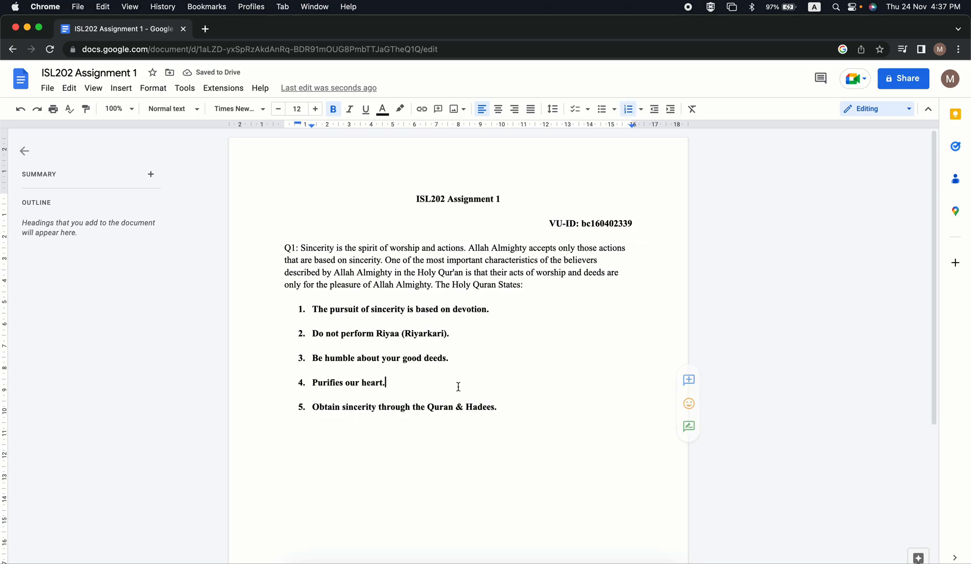
left_click(509, 311)
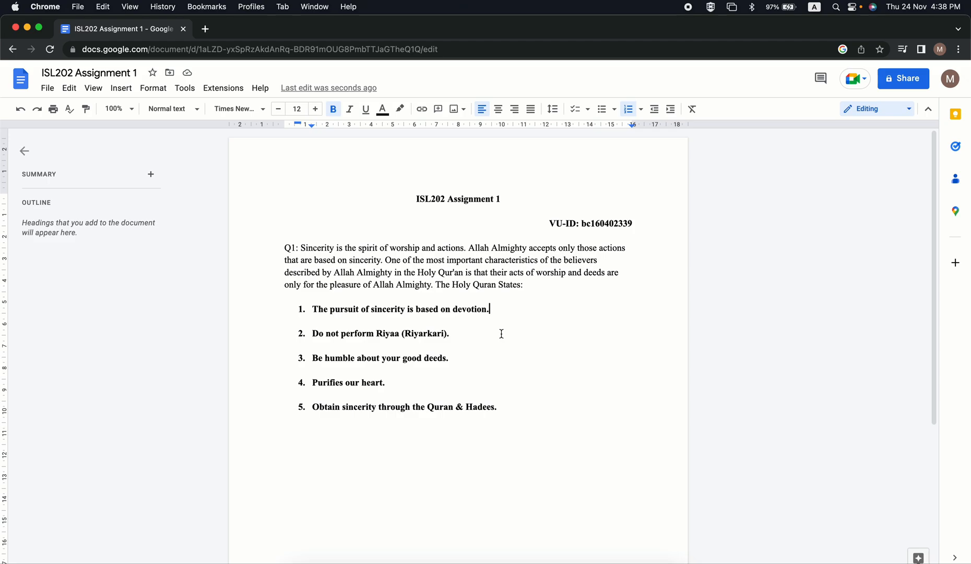
left_click_drag(497, 410, 319, 322)
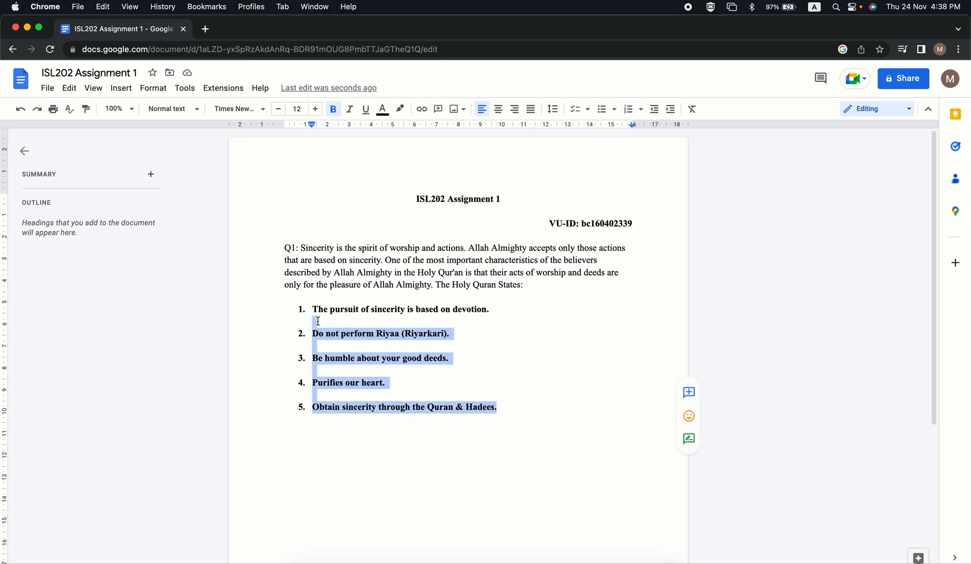
Insert an additional unnumbered line directly beneath the first list item, "The pursuit of sincerity is based on devotion.".
left_click(496, 306)
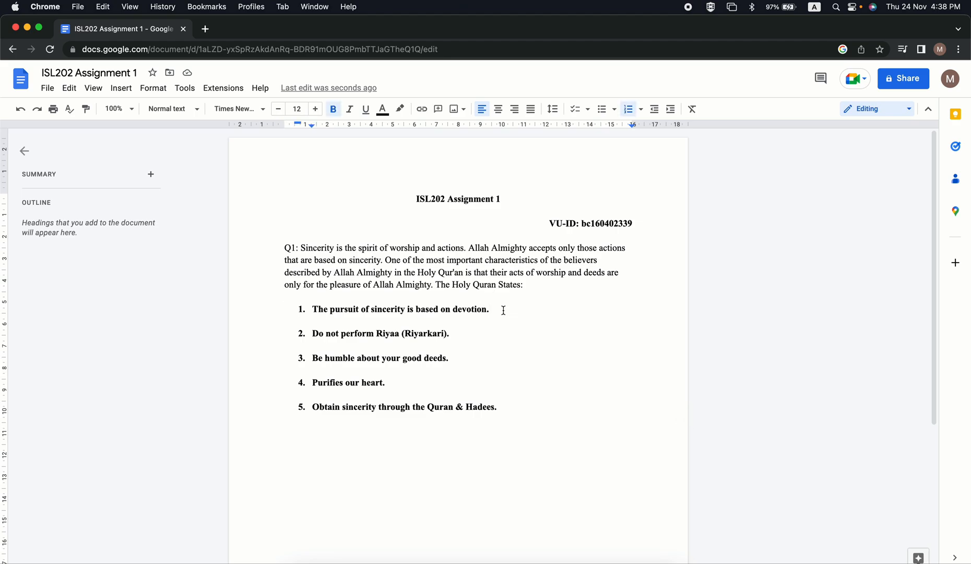
key("Return")
key("BackSpace")
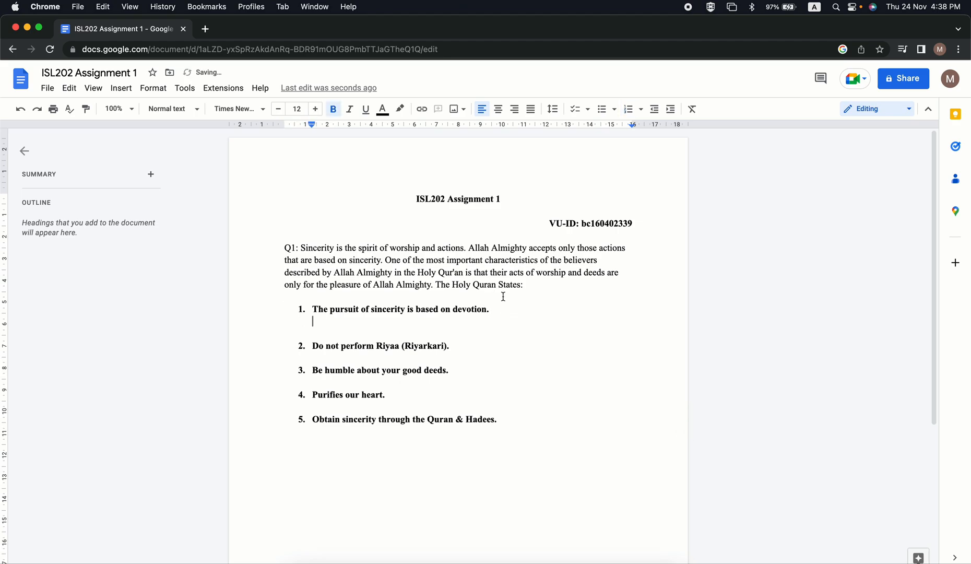
Set the text on the unnumbered line beneath the first point to blue and turn off bold.
left_click(388, 112)
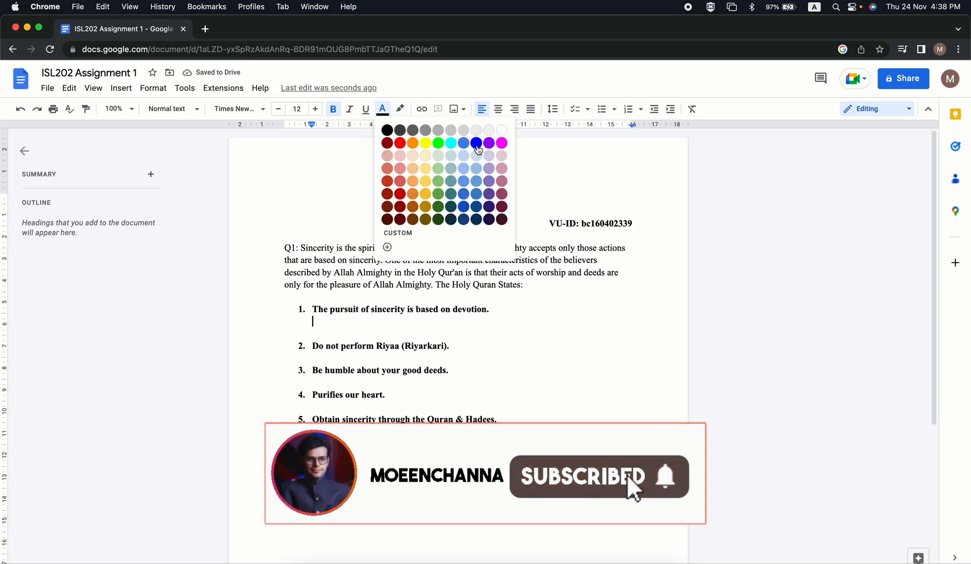
left_click(477, 144)
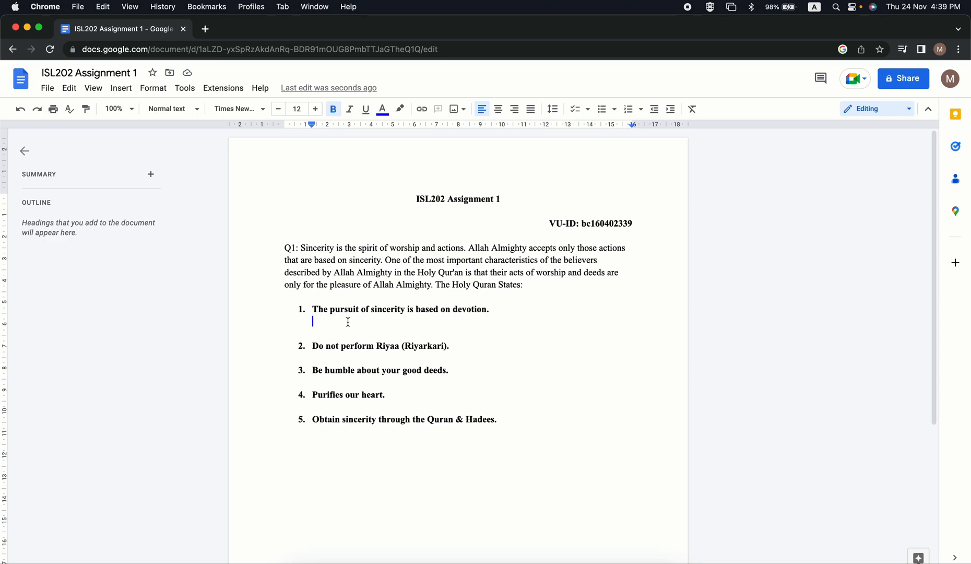
type("We")
key("BackSpace")
key("BackSpace")
left_click(333, 108)
Begin the first point's explanation with "We have heard several times from our Prophet".
type("We h")
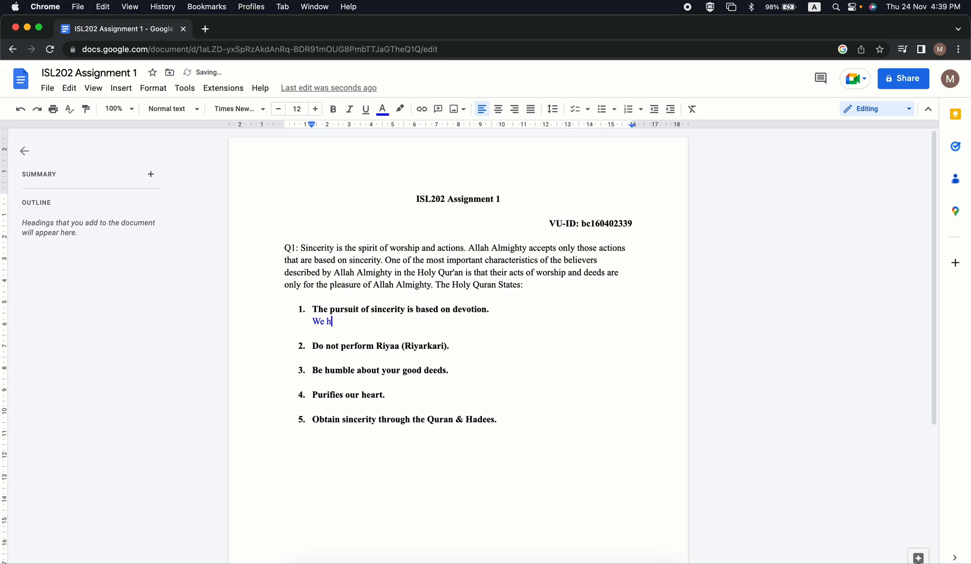
type("eve heard several times from our")
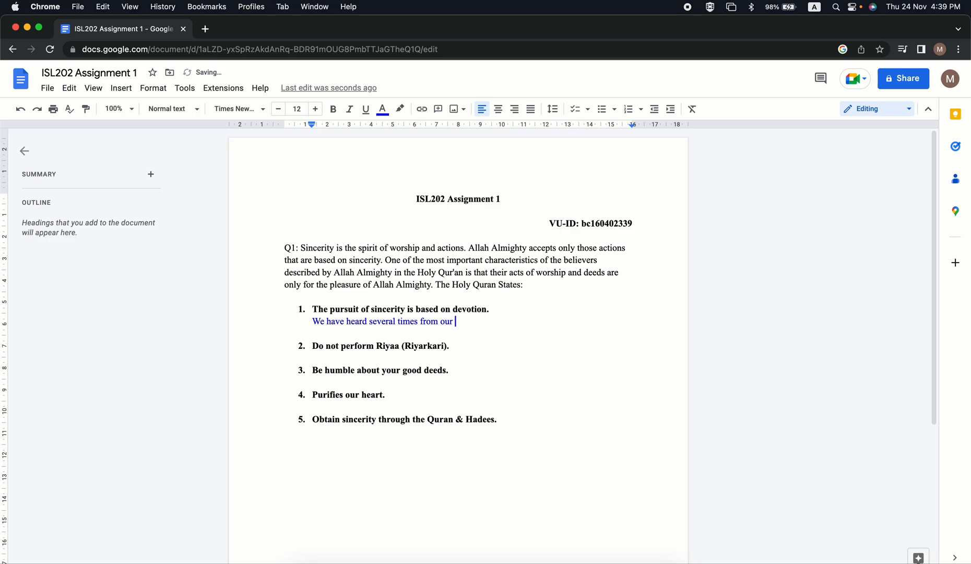
type(" {r")
type("o")
key("BackSpace")
key("BackSpace")
key("BackSpace")
type("Pro")
type("h")
key("BackSpace")
type("phet")
Add "(Peace Be Upon Him)" directly after "Prophet" in the first point's explanation.
mouse_move(371, 285)
left_mouse_down()
mouse_move(382, 285)
mouse_move(345, 273)
mouse_move(364, 272)
left_mouse_up()
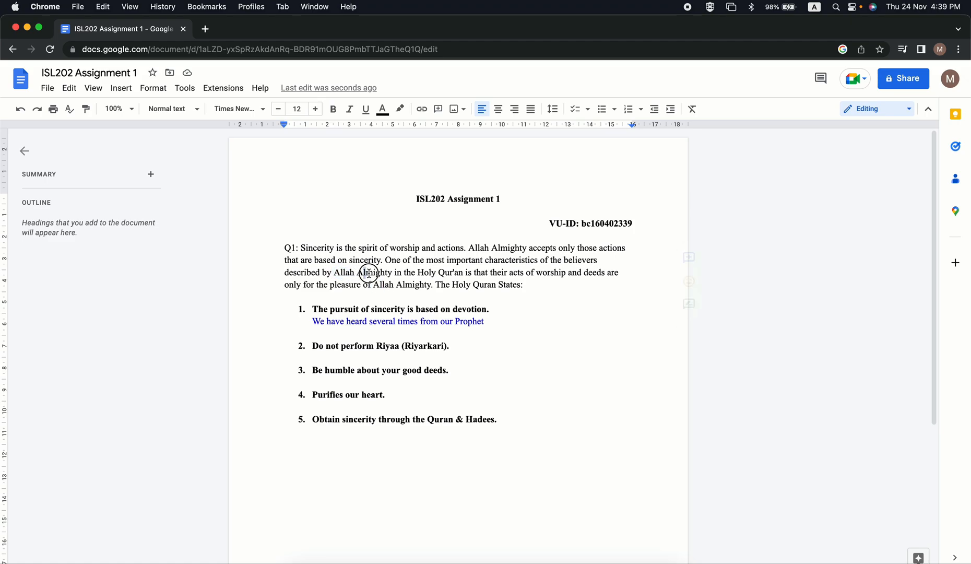
left_click(438, 266)
left_click(462, 321)
left_click(501, 322)
type("()")
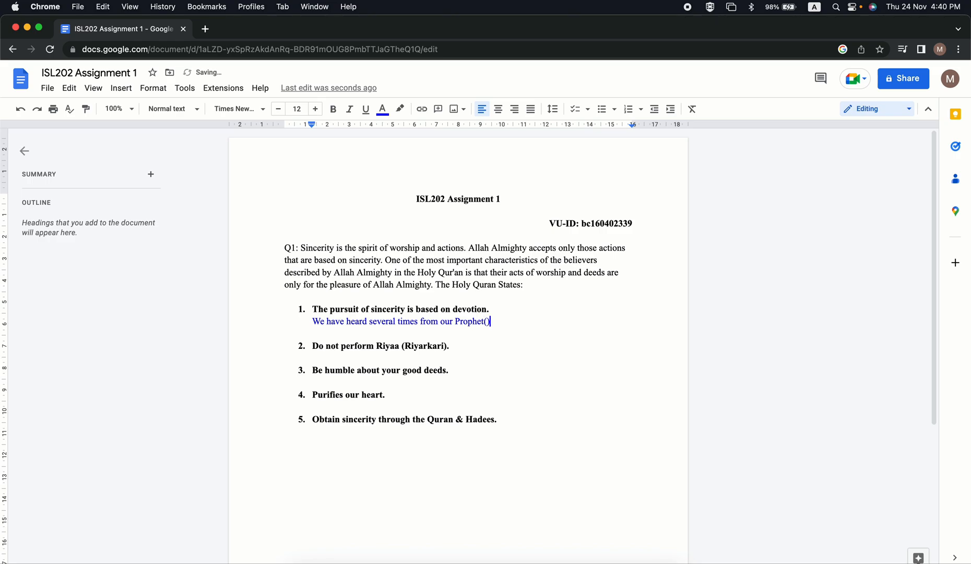
key("Left")
type("Peace Be Upon Him")
key("Right")
Continue the explanation's first sentence with "that intention is important when committing".
type("that intens")
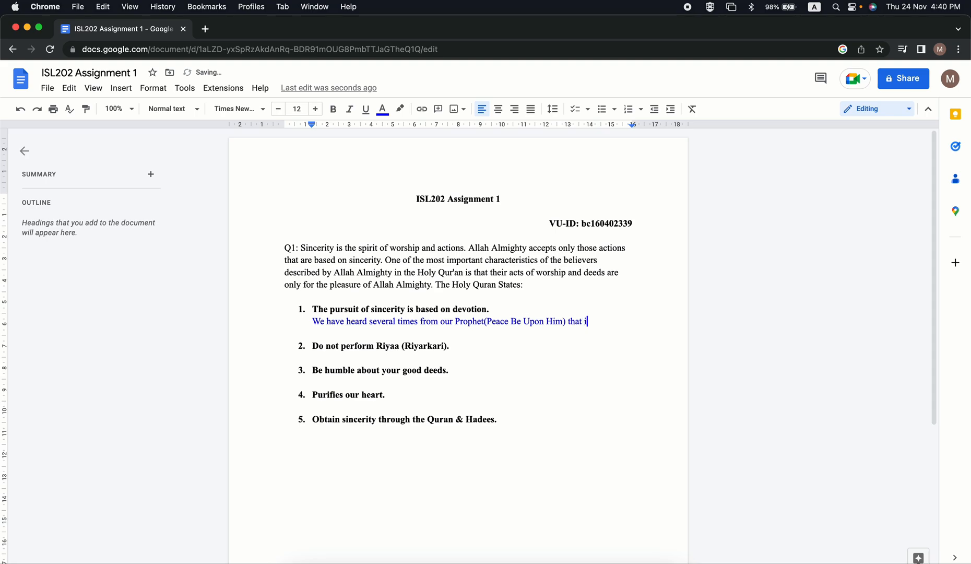
key("BackSpace")
type("tion")
key("BackSpace")
key("BackSpace")
key("BackSpace")
type("ion is im")
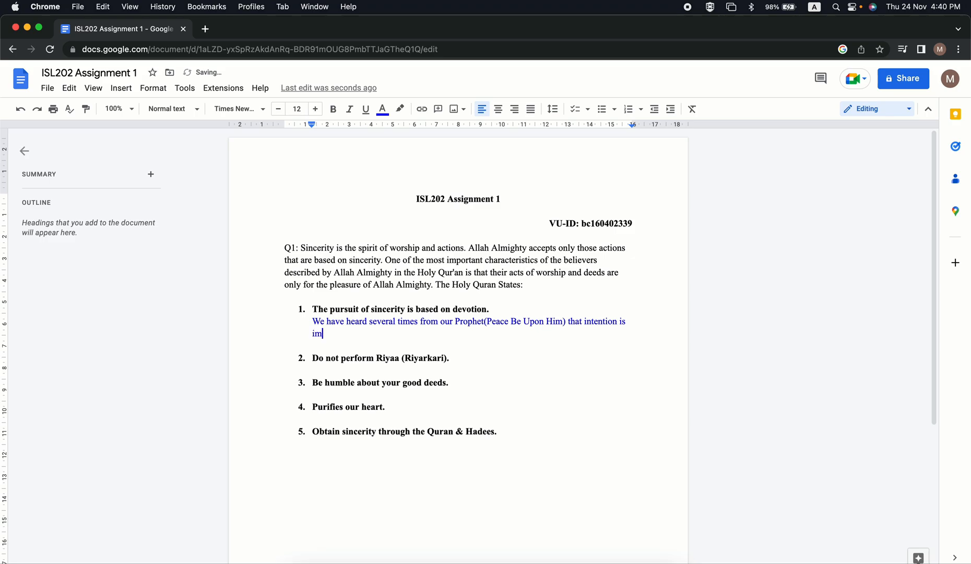
type("portant when committing")
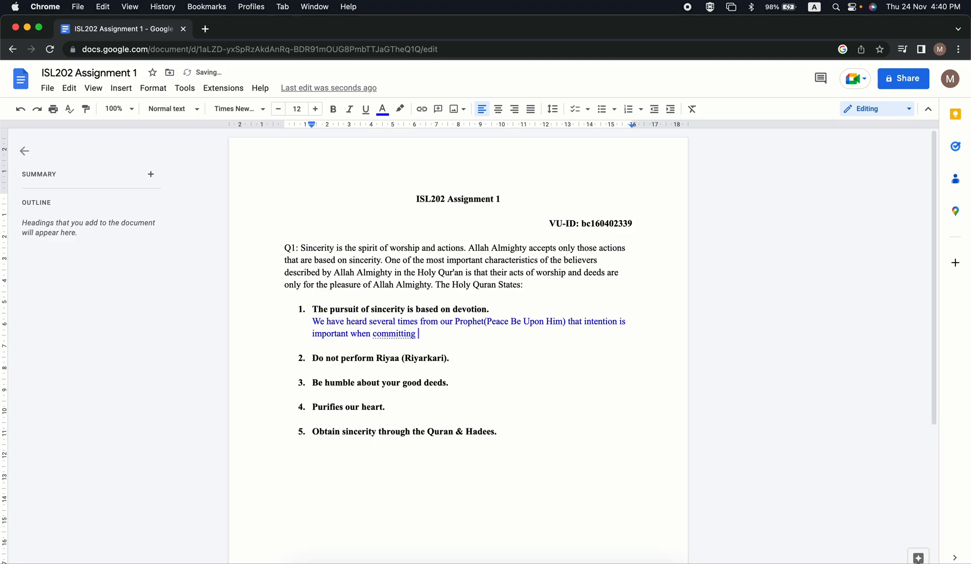
Undo the automatic spelling correction of "committing" so the word reads "commiting".
right_click(397, 333)
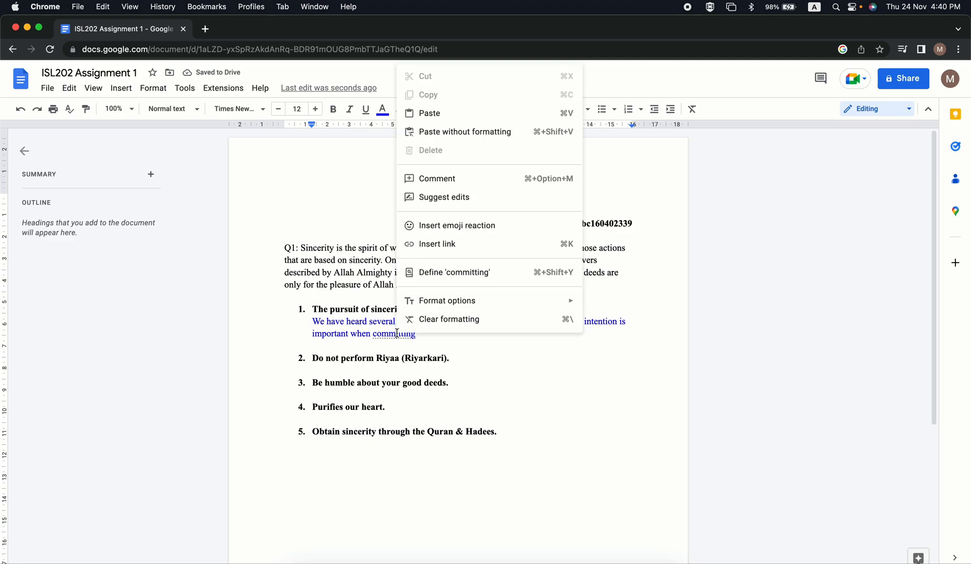
left_click(384, 335)
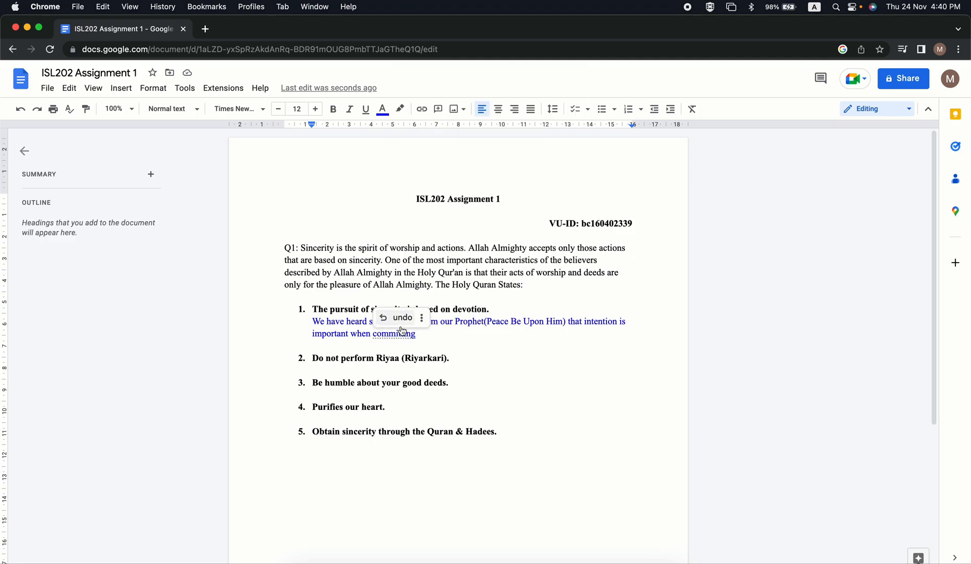
left_click(402, 317)
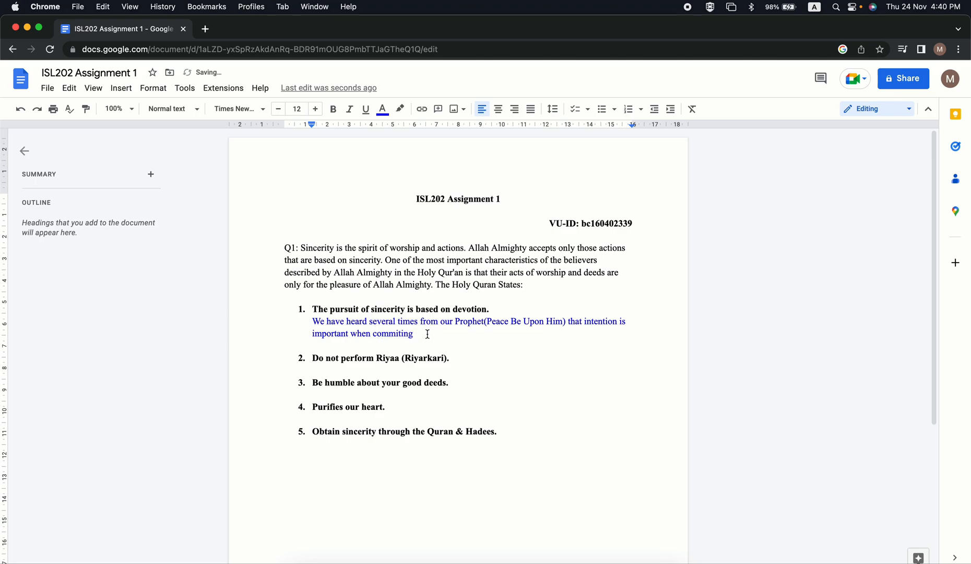
Finish the sentence with "religious devoutness.", accepting the suggested spelling for "religious".
type("religous")
left_click(438, 333)
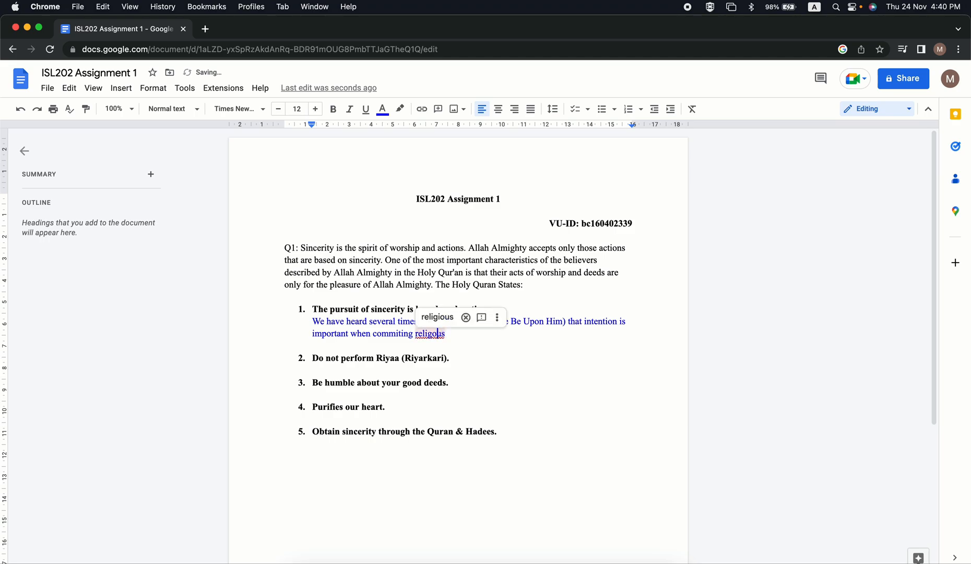
left_click(437, 317)
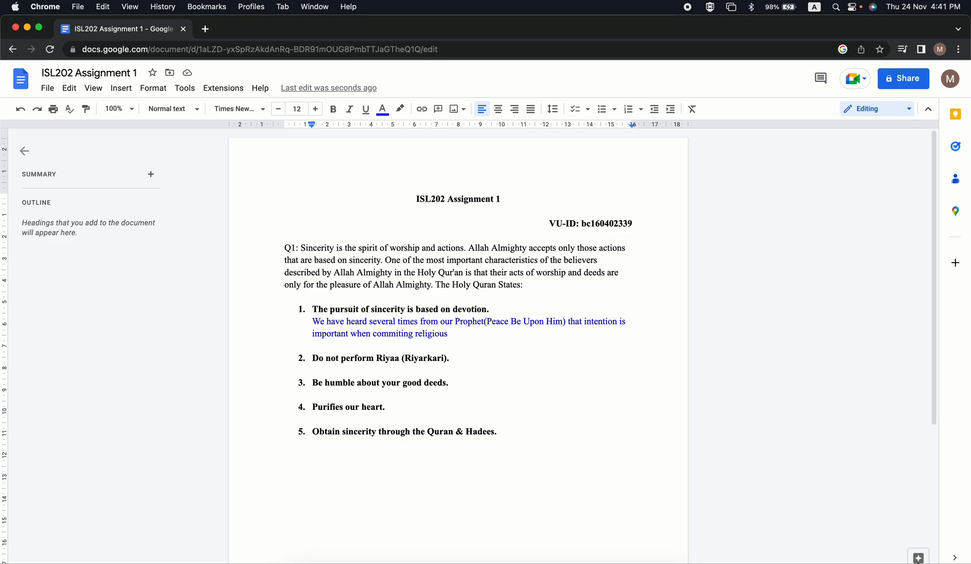
type("devoutness.")
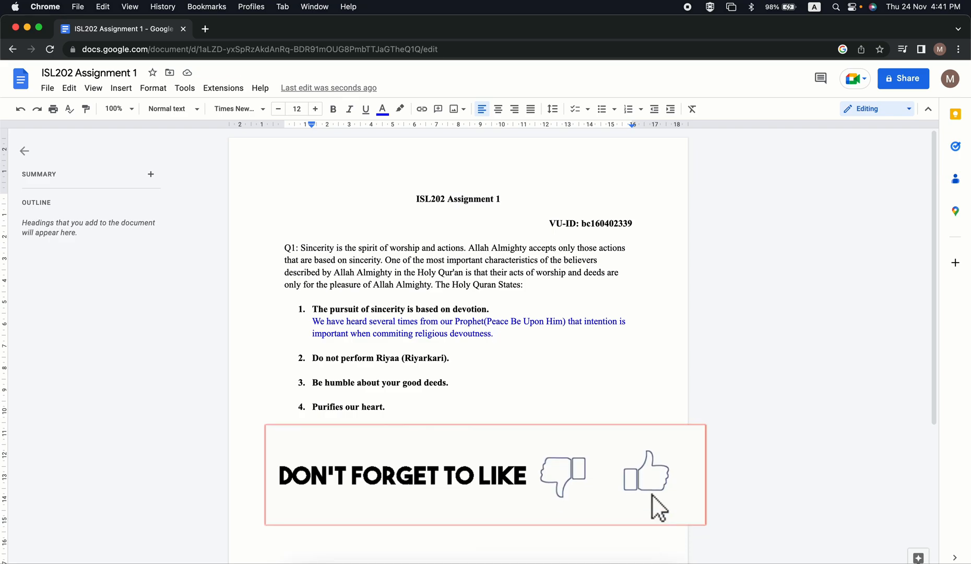
Start the explanation's second sentence with "However, if there is no sincerity in the intention".
type("Howe")
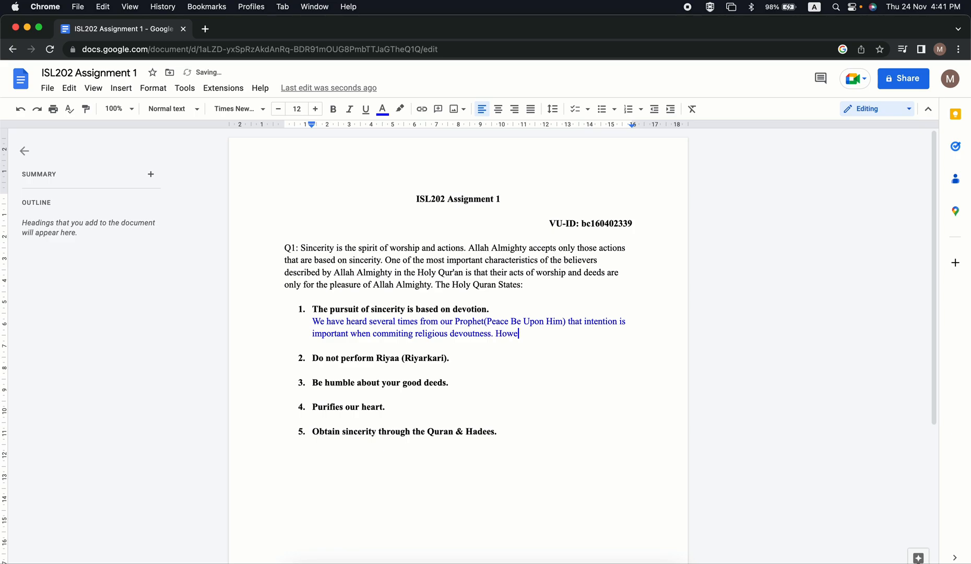
type("ver")
key("BackSpace")
type(", if there is no sincerity in t")
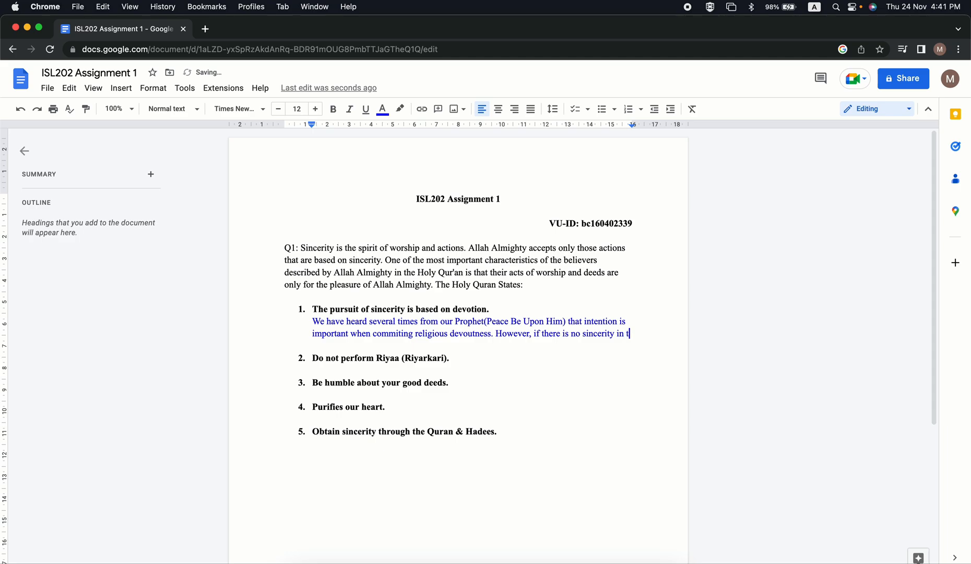
type("he intention ")
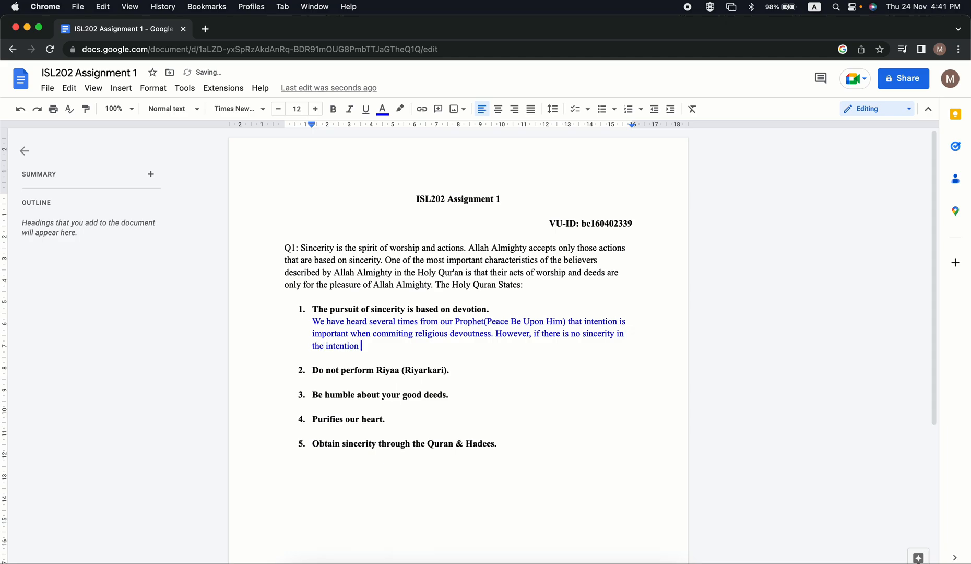
type("then it will be wasted")
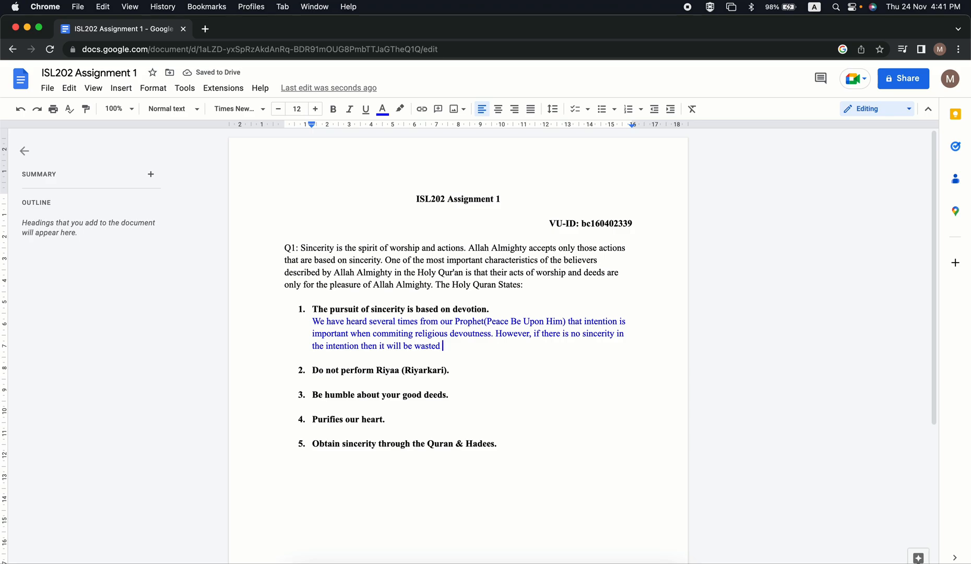
Finish the second sentence with "then it will be wasted." and insert a comma after "intention".
key("BackSpace")
type(".")
left_click(360, 347)
type(",")
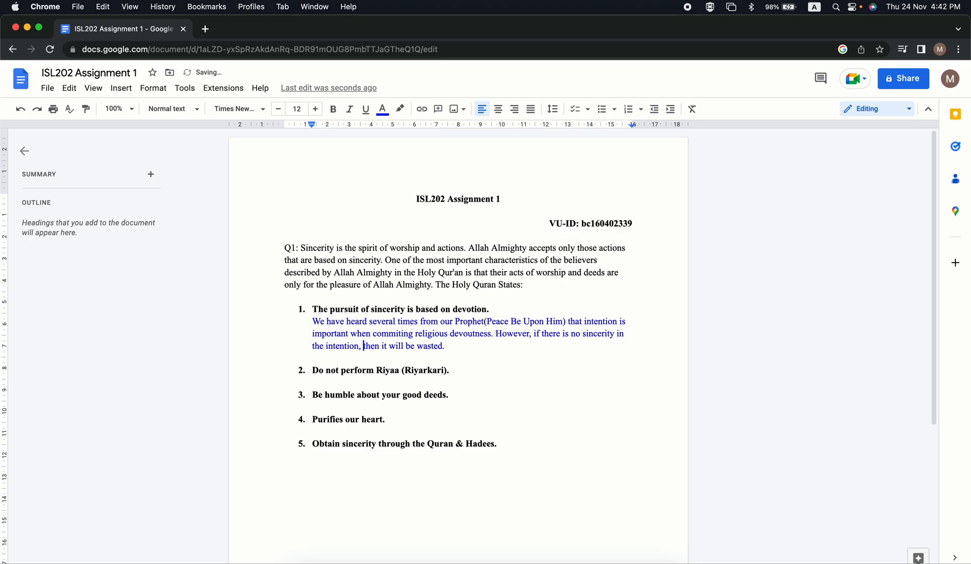
Start a third sentence at the end of the explanation: "In order for a person to achieve sincerity, he or she".
key("Right")
key("Right")
key("Right")
key("Right")
key("Right")
key("Right")
key("Right")
key("Right")
key("Right")
key("Right")
key("Right")
key("Right")
key("Right")
key("Right")
key("Right")
key("Right")
key("Right")
key("Right")
key("Right")
key("Right")
key("Right")
type("In order for a person to achi")
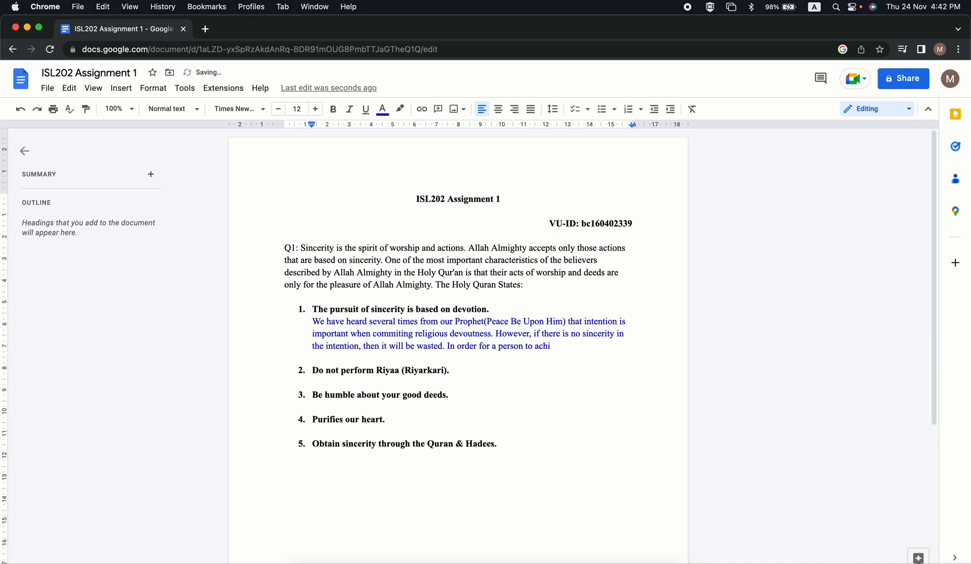
type("eve sincerity, he or she ")
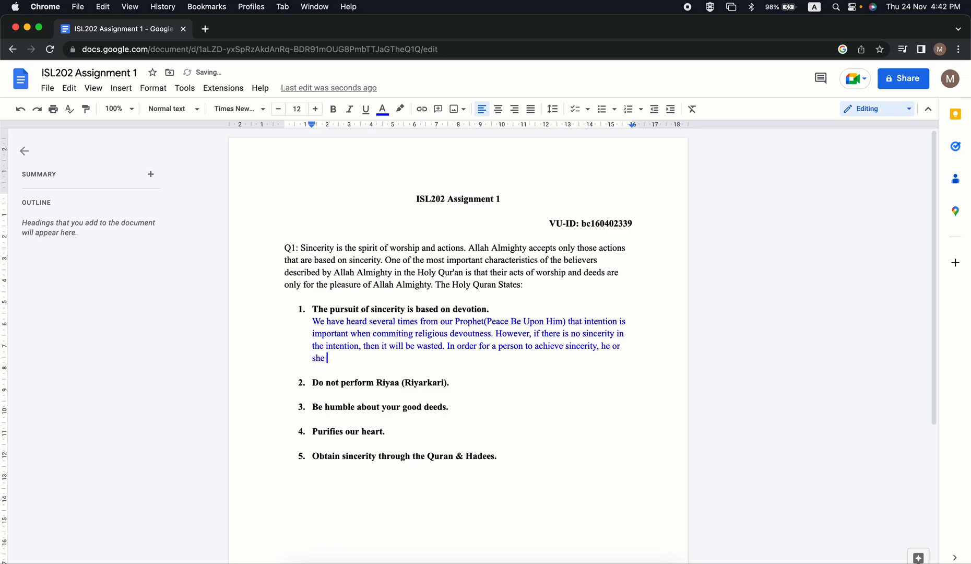
type("must be devout with good intent")
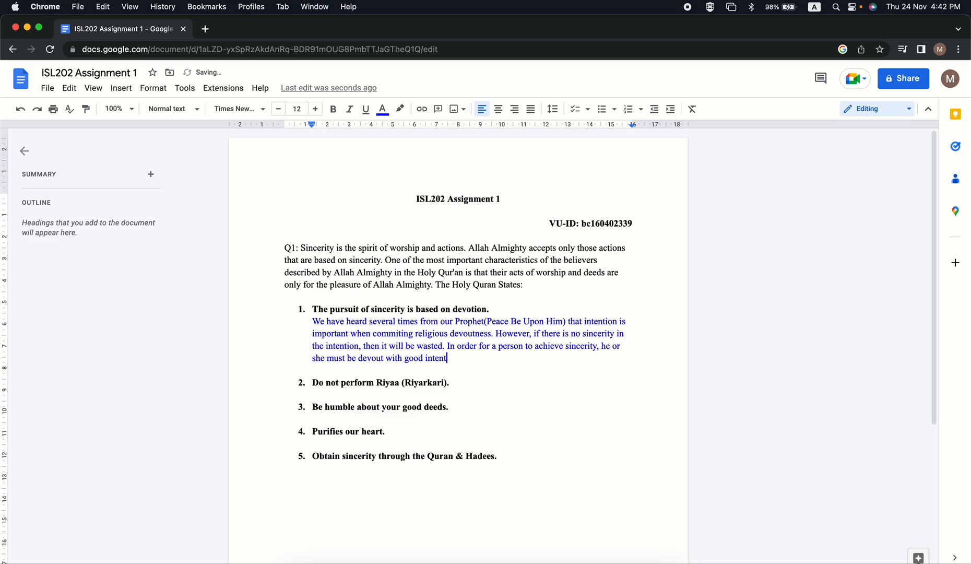
type("ions.")
Highlight the first point's heading and its blue explanation paragraph to review them.
double_click(474, 356)
left_click(473, 356)
left_click_drag(313, 309, 491, 309)
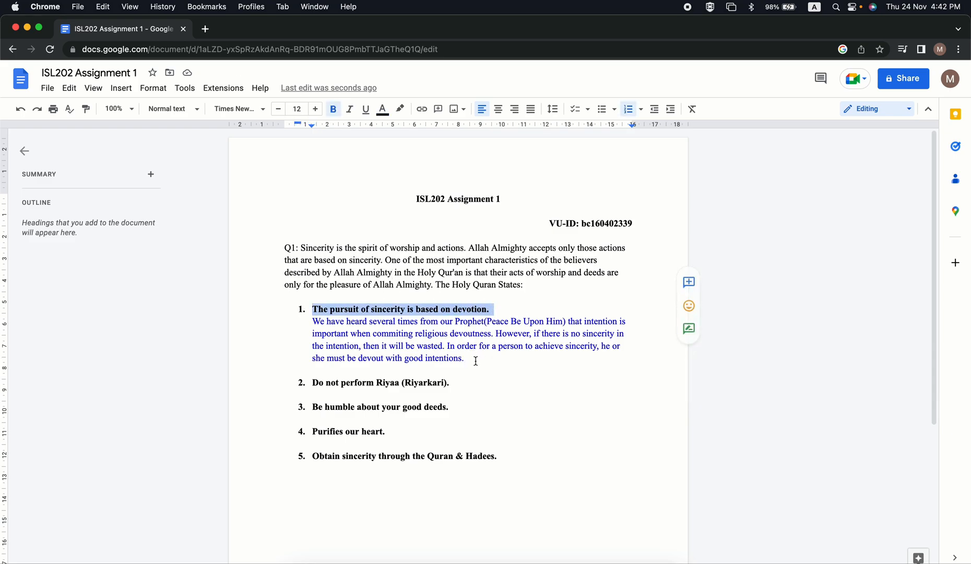
left_click_drag(475, 359, 316, 320)
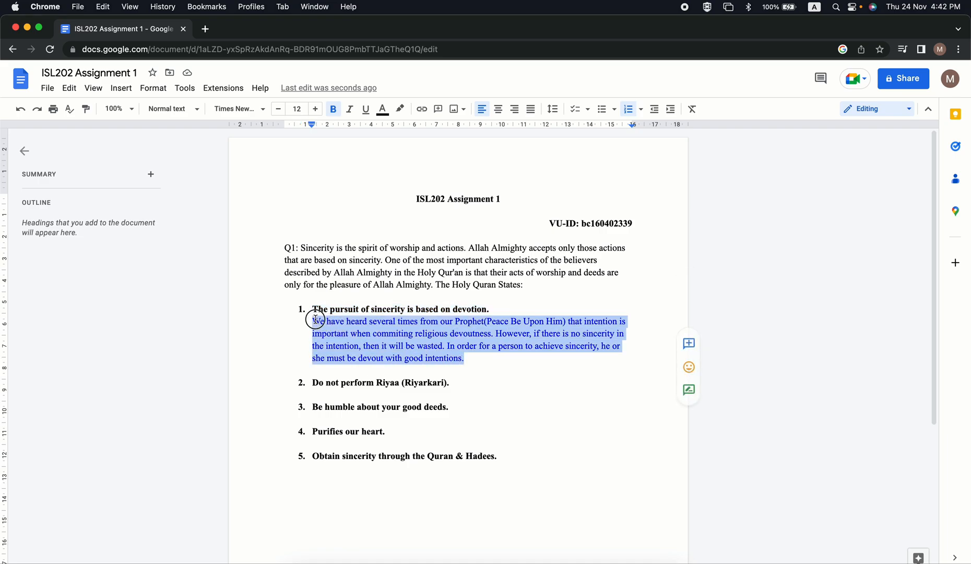
left_click(504, 361)
left_click(476, 359)
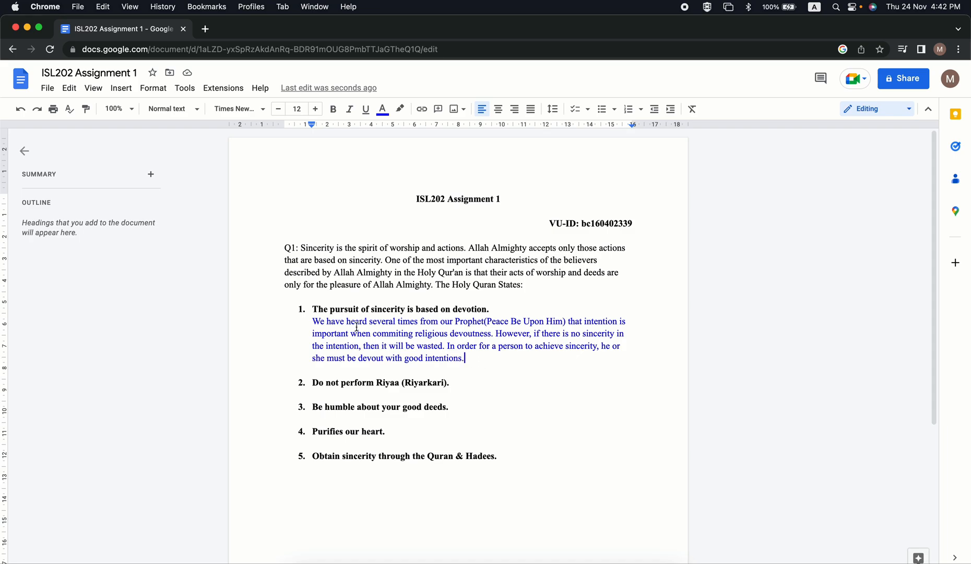
left_click_drag(312, 321, 485, 362)
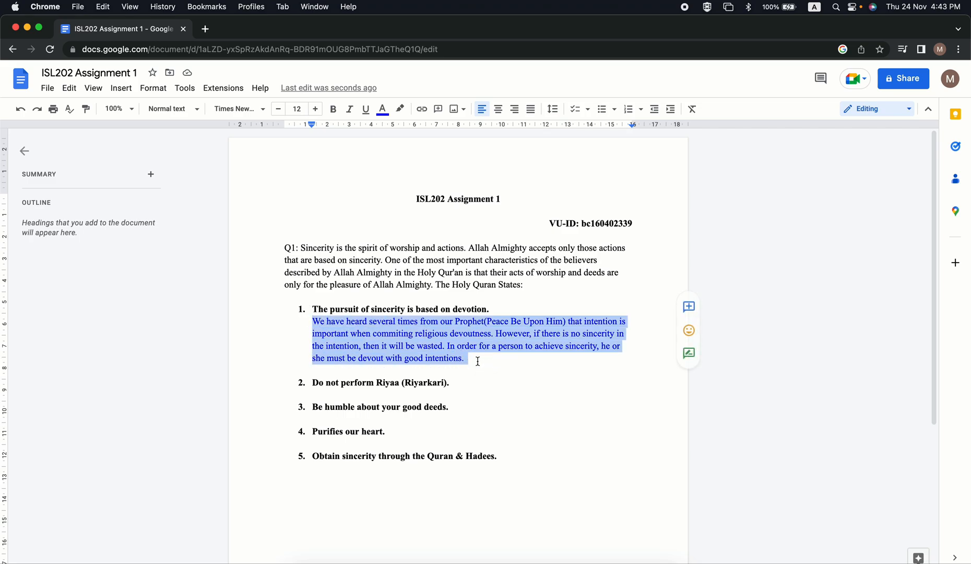
left_click(478, 361)
key("Return")
key("Return")
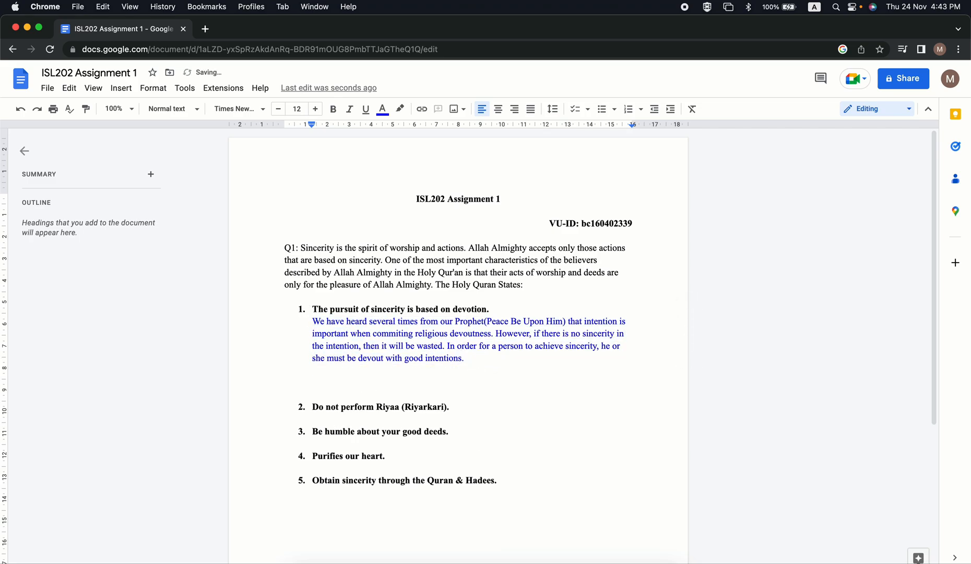
type("\"\"")
key("Left")
type("aasdasd")
left_click_drag(358, 382, 297, 378)
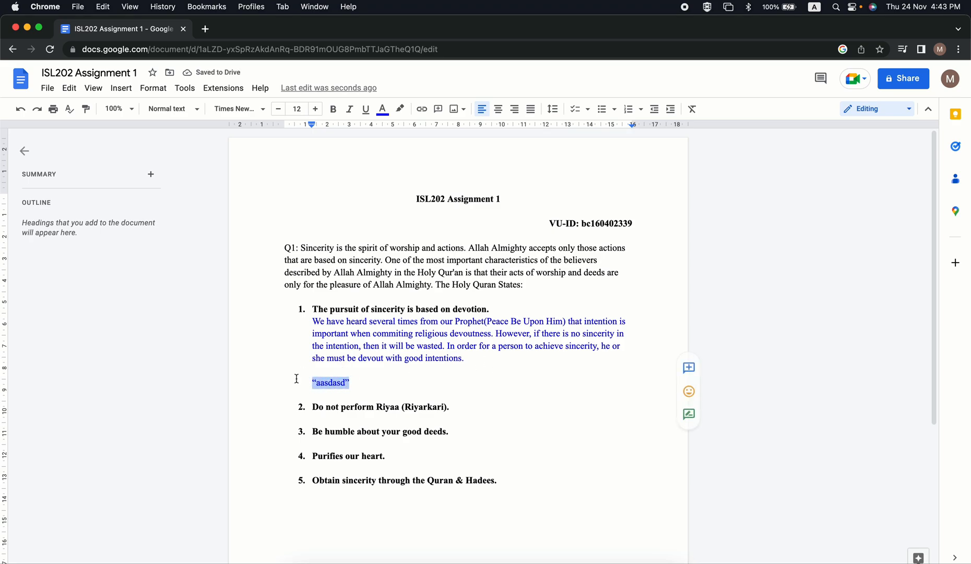
key("BackSpace")
key("BackSpace")
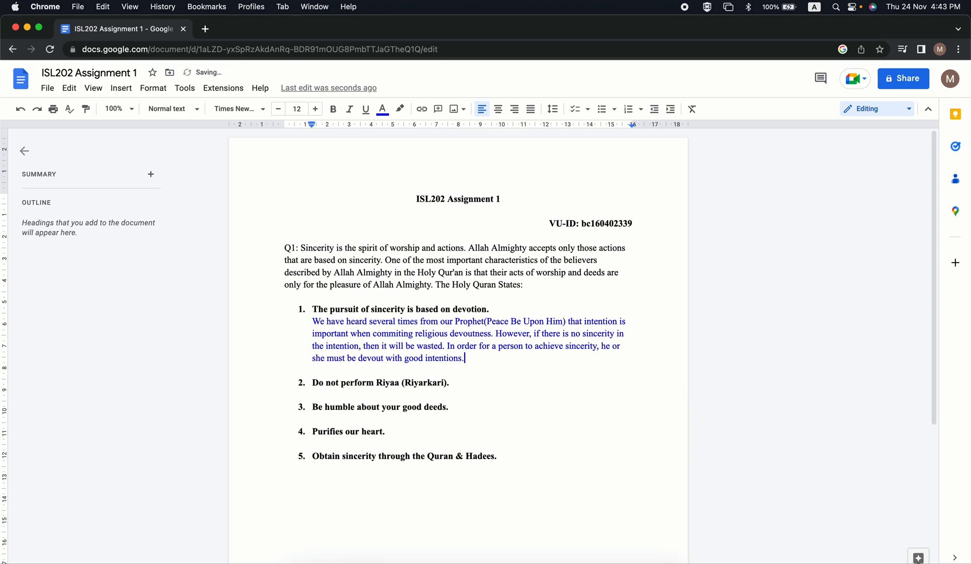
Insert an unnumbered indented line directly beneath the second list item, "Do not perform Riyaa (Riyarkari).".
key("Down")
key("Down")
key("Up")
key("Down")
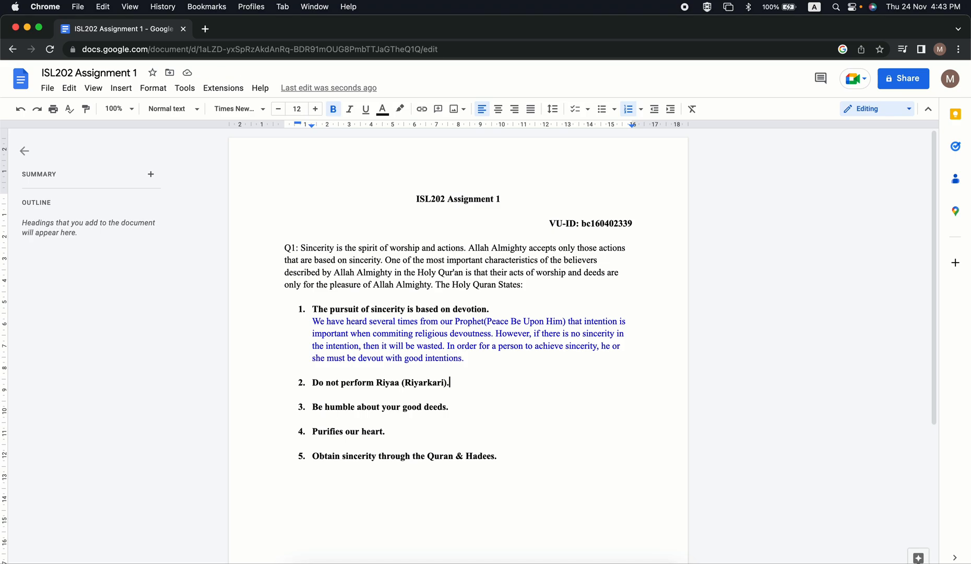
key("Return")
key("Return")
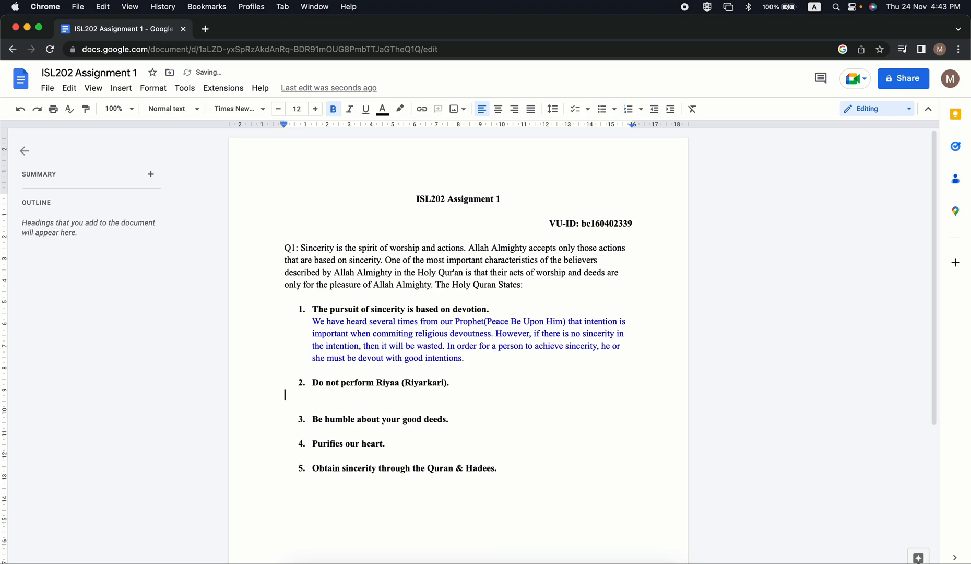
key("BackSpace")
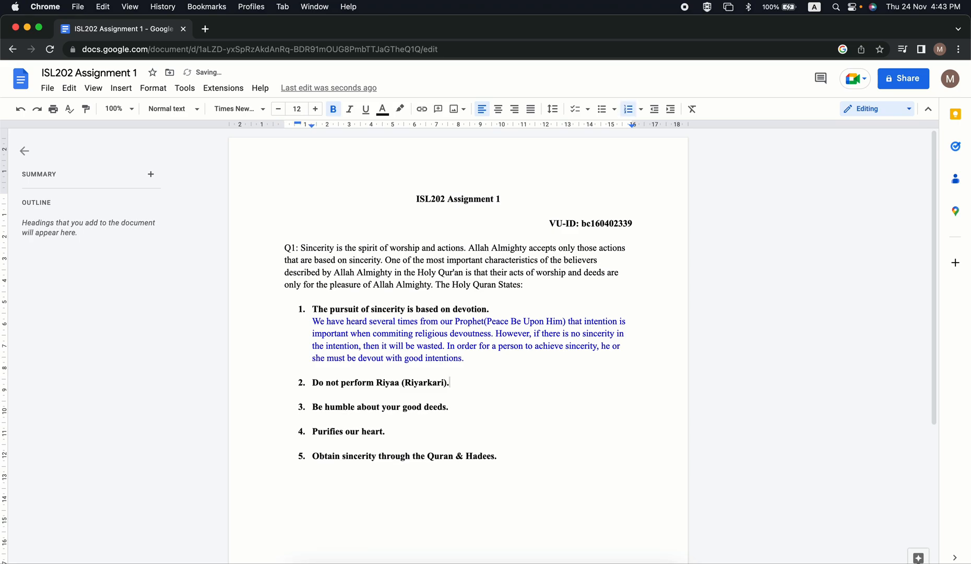
key("Return")
key("BackSpace")
type("You")
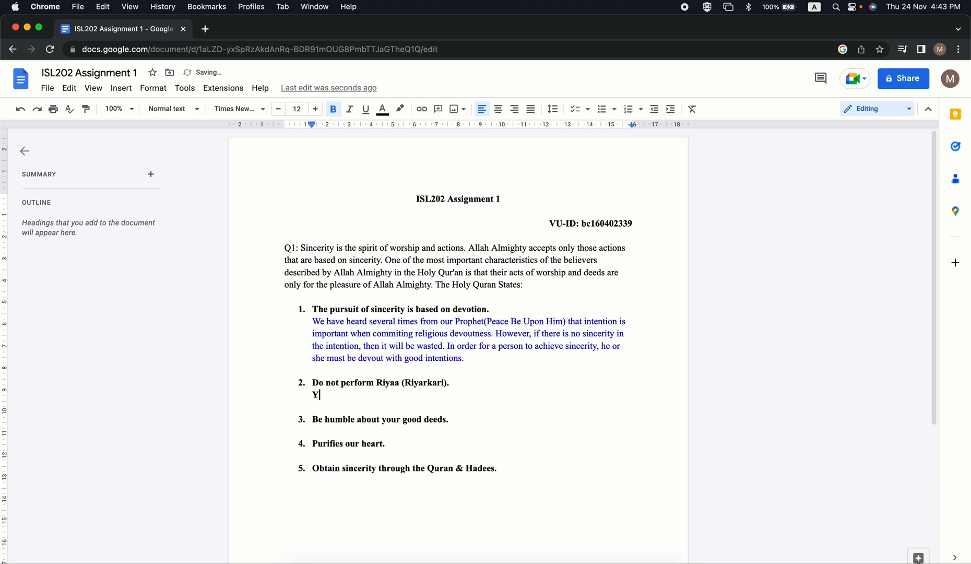
key("BackSpace")
key("BackSpace")
key("BackSpace")
Start a blue, non-bold explanation beneath the second point with the words "You should not perform Riyaa".
left_click(383, 109)
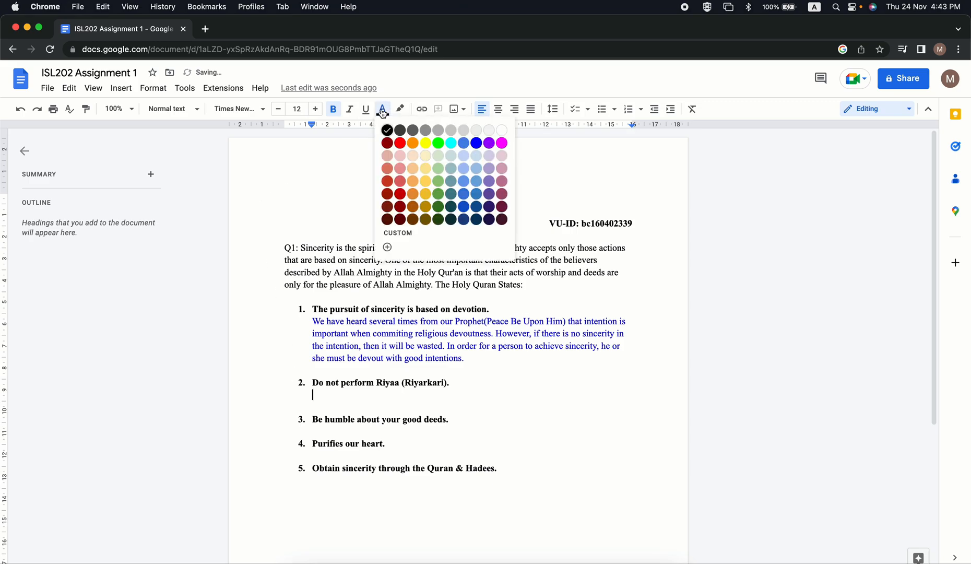
left_click(475, 144)
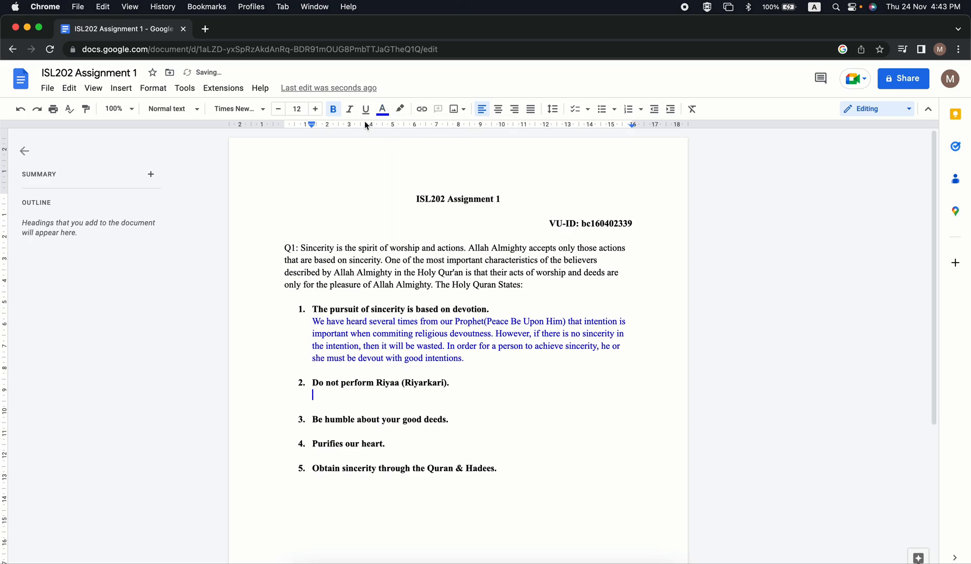
left_click(333, 110)
type("You should not perform")
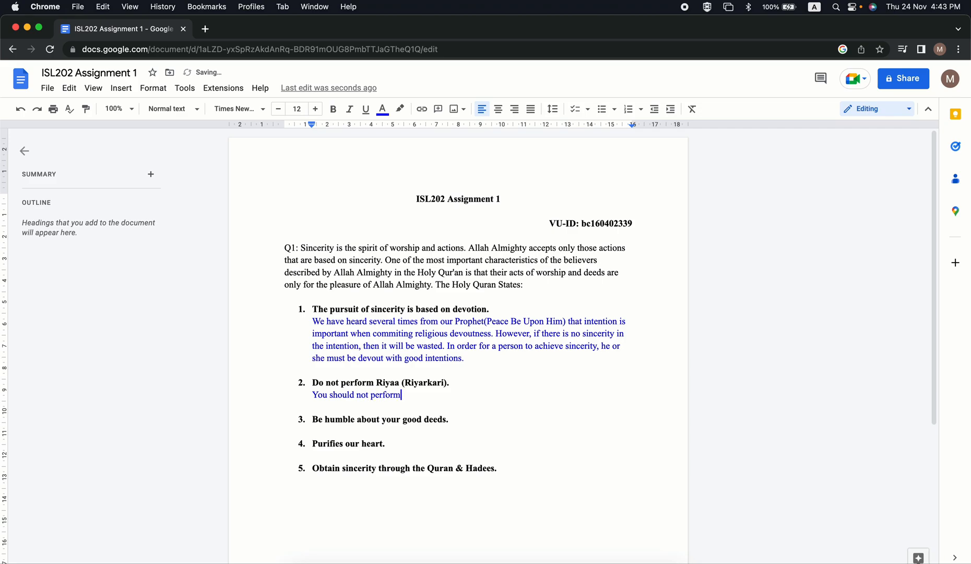
type(" Riyaa")
Add the alternative term "(Riyakari)" in parentheses after "Riyaa" in the second point's explanation.
key("Left")
key("Left")
key("Left")
key("Right")
Insert a space between "Riyaa" and the parenthesised "(Riyakari)" in the second point's explanation.
key("Right")
key("Right")
type("()")
key("Left")
type("Riyakari")
key("Left")
key("Left")
key("Left")
key("Left")
key("Left")
key("Left")
key("Left")
key("Left")
key("Left")
key("Right")
key("Right")
key("Right")
key("Right")
key("Right")
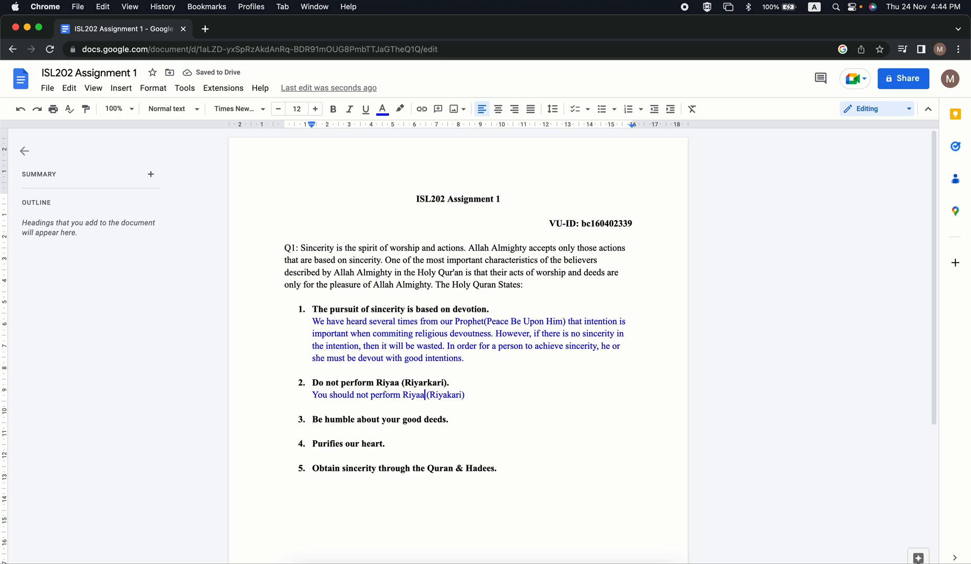
key("Right")
key("Right")
key("Right")
key("Right")
key("Right")
key("Right")
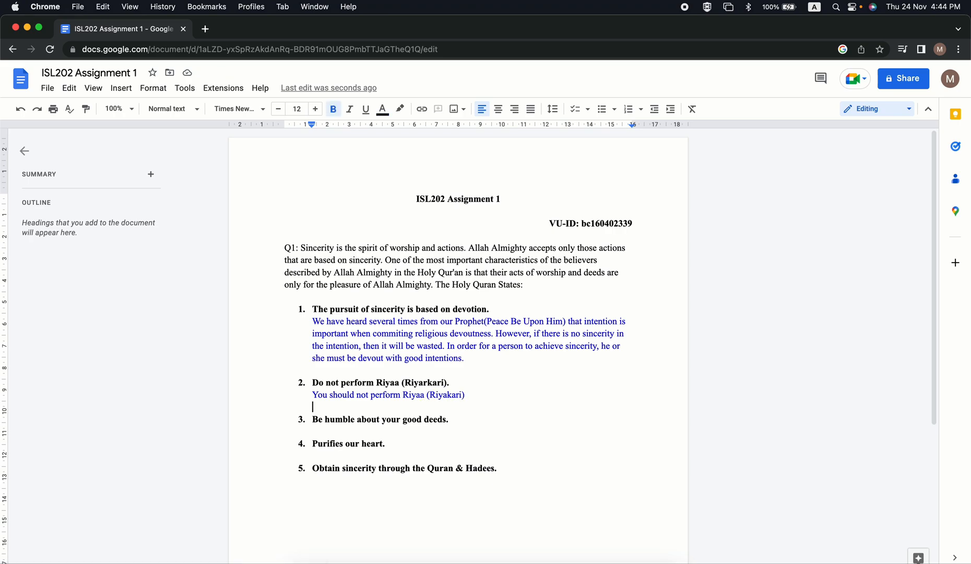
Continue the second point's explanation after "(Riyakari)" with "which is the act of showing off".
key("Left")
type("which i")
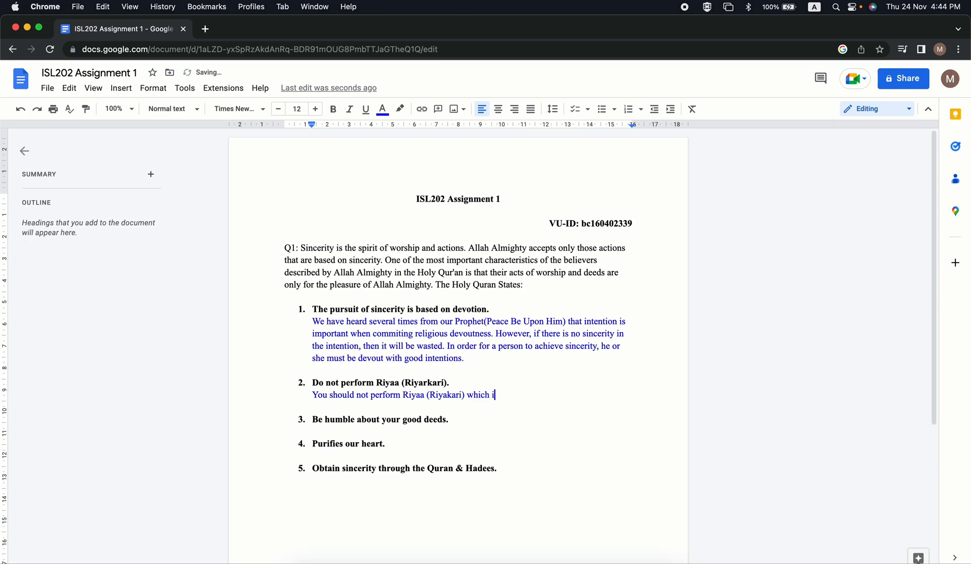
type("s the act of showing off")
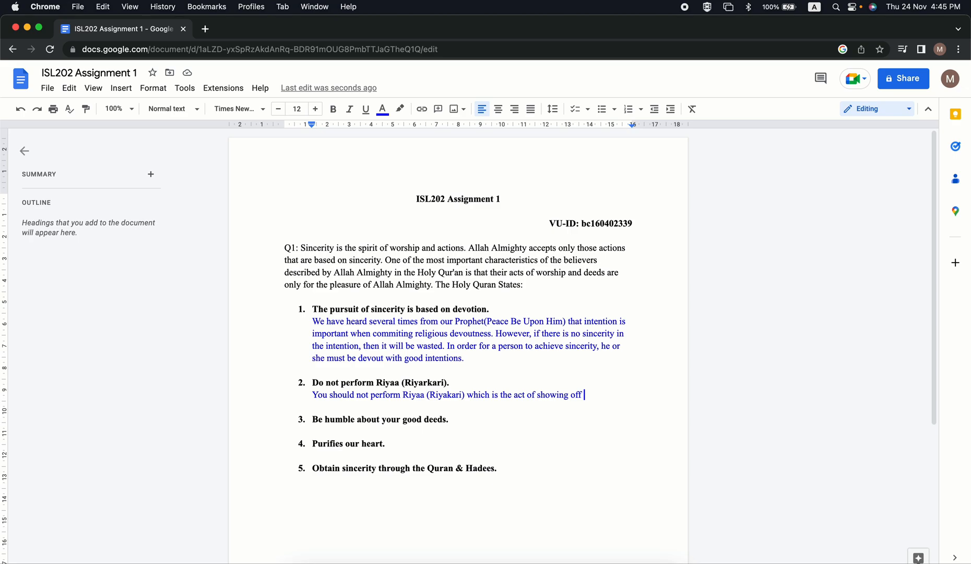
Continue the second point's explanation after "showing off" with "which Allah dislike".
type("which Allah ")
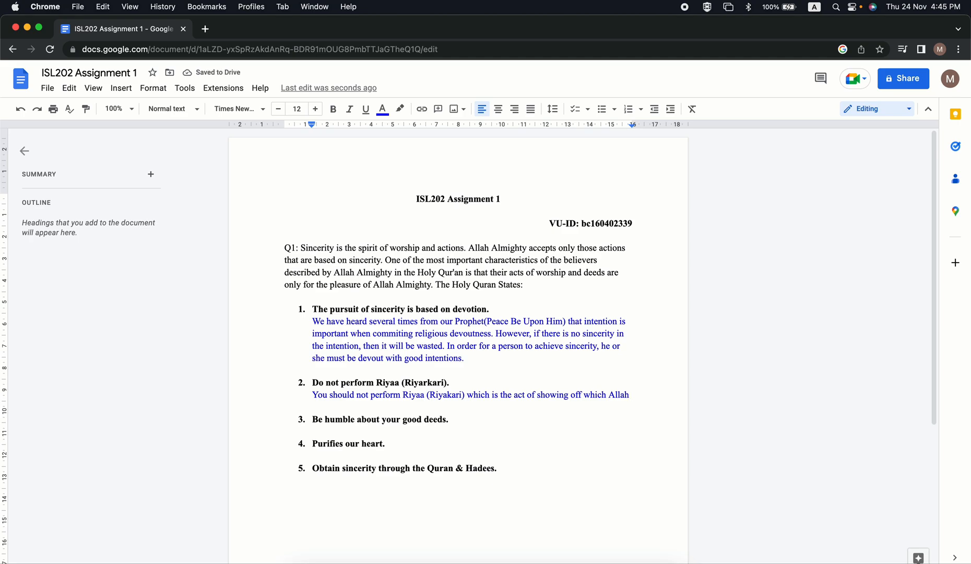
type("dislike")
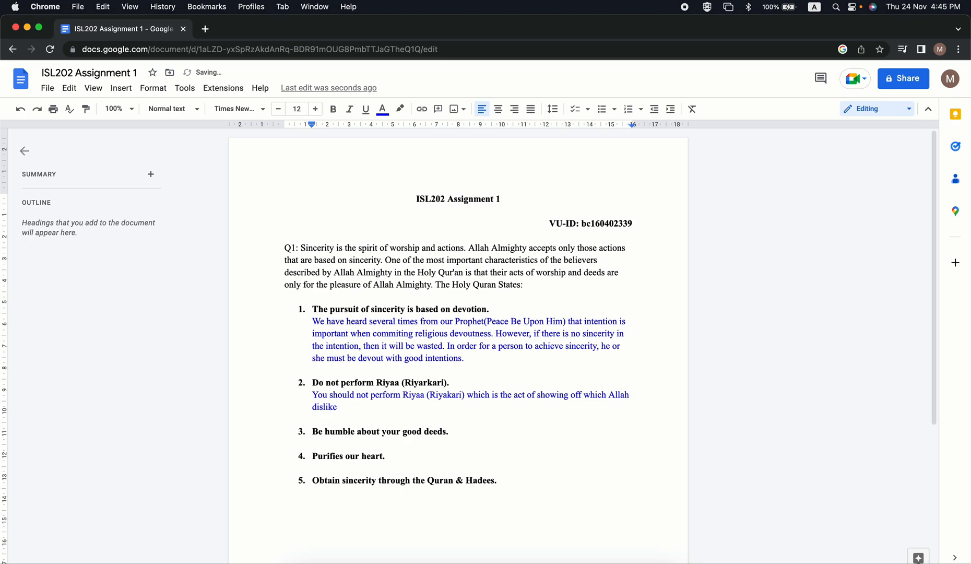
type(". By performing some ")
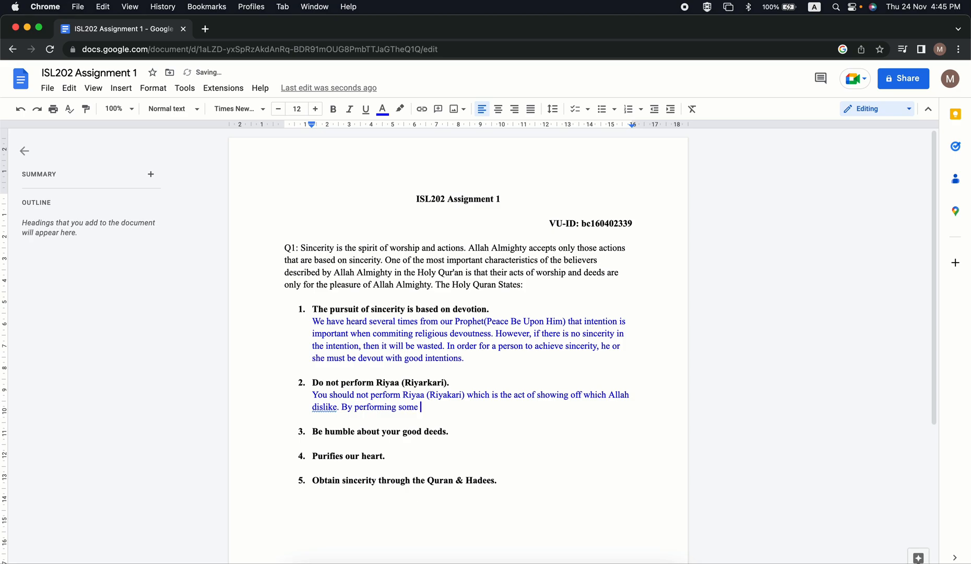
type("showiness while doing good d")
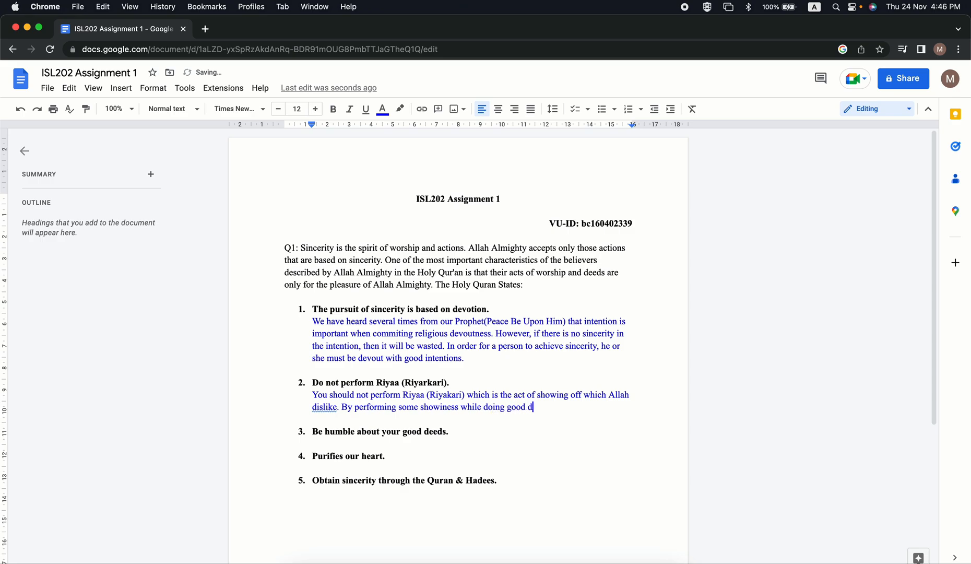
Continue the second point's explanation after "showiness" with "while doing good deeds".
type("eeds.")
key("BackSpace")
Complete the second sentence of the second point's explanation with "you might be spiritually worthless.".
type("you might ")
type("be s")
type("pritu")
type("al")
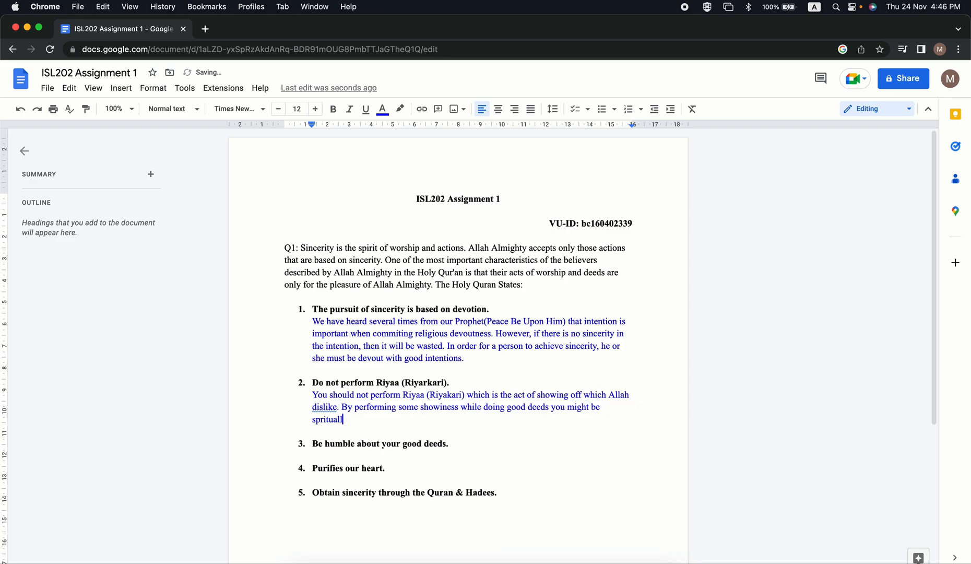
type("ly")
type(" worl")
type("thless")
type(".")
Accept the grammar suggestion that changes "dislike" to "dislikes" in the second point's explanation.
left_click(329, 406)
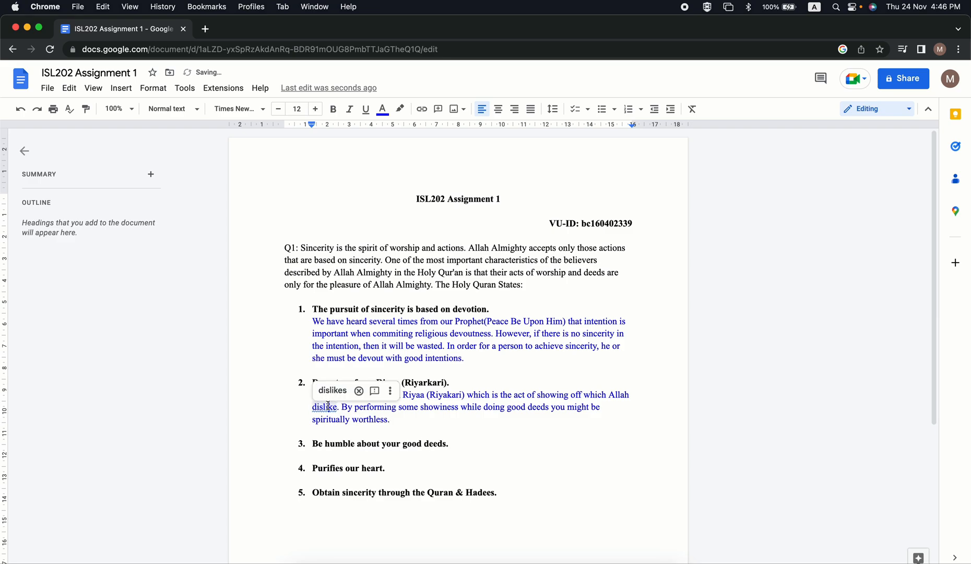
left_click(333, 390)
left_click(403, 419)
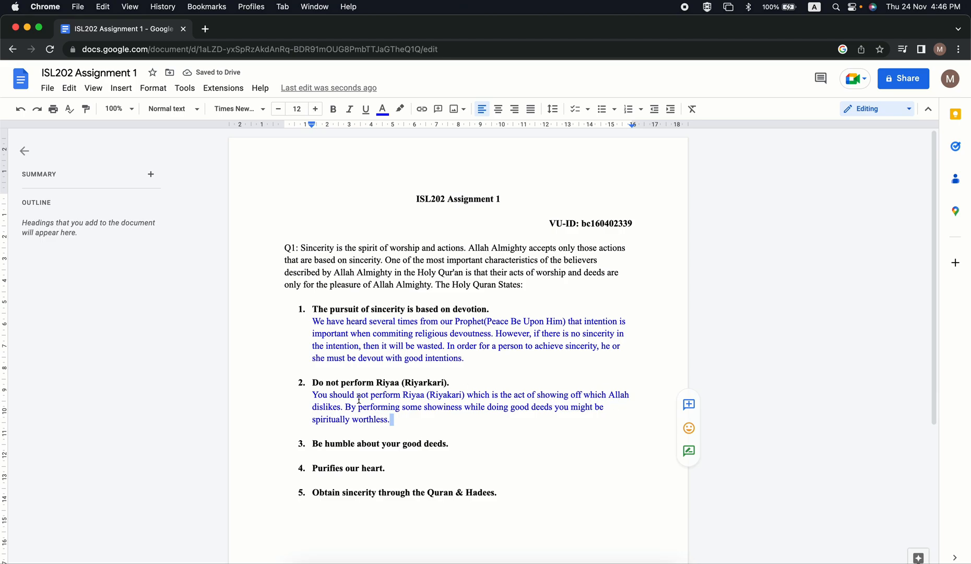
left_click(413, 415)
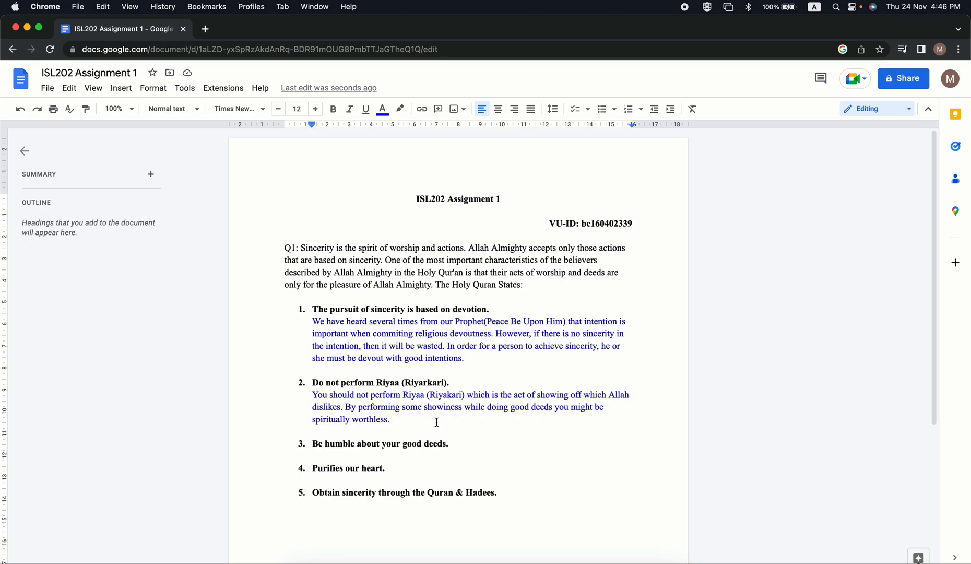
Add the closing sentence "We must do good deeds for the sake of Allah." to the second point's explanation.
left_click(401, 421)
type("We must do good")
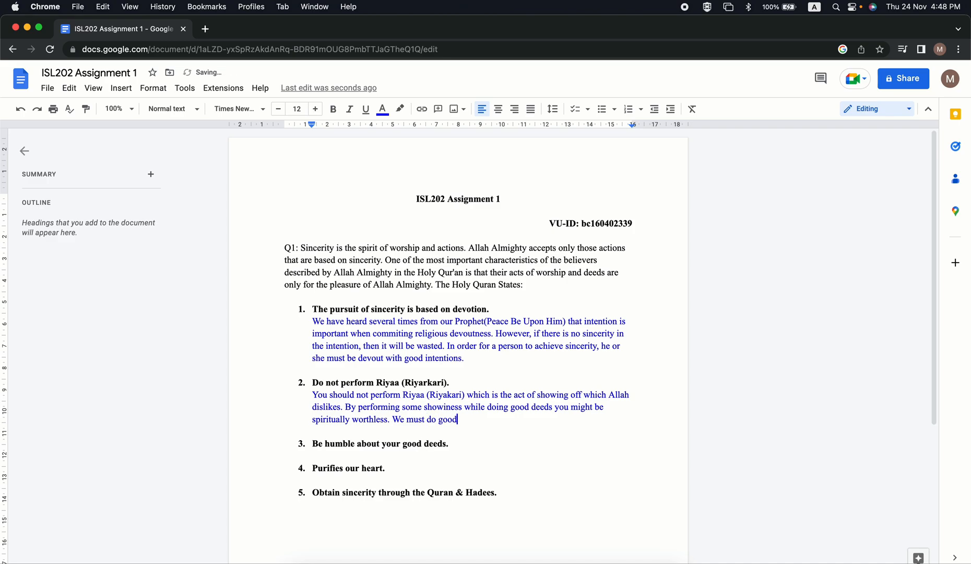
type(" deeds for the sake of Allah")
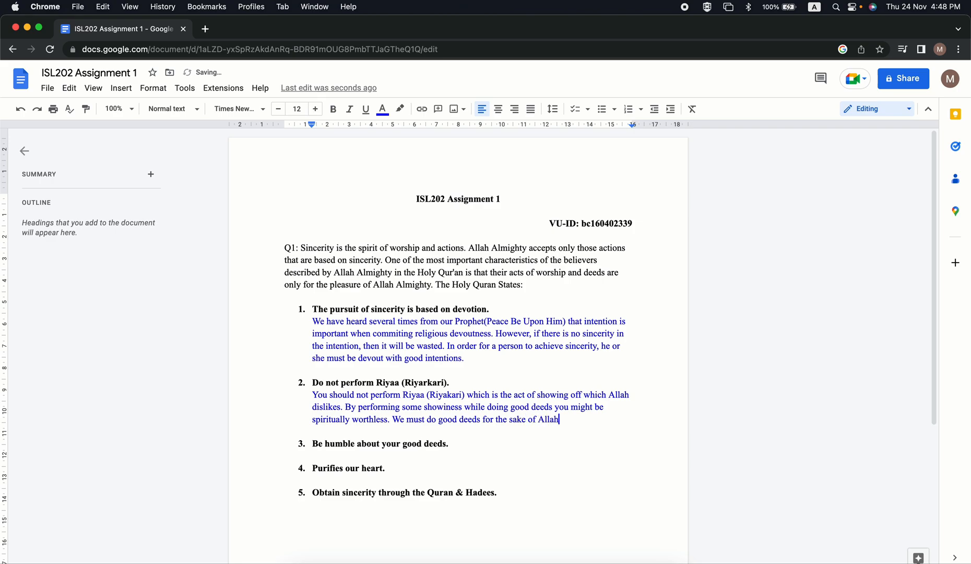
type(".")
left_click_drag(392, 419, 568, 418)
left_click(568, 420)
left_click(561, 423)
left_click_drag(561, 423, 401, 420)
left_click(563, 412)
scroll(523, 428, "down", 2)
key("Down")
Start an explanation on a new unnumbered line beneath the third point with "Taking pride in our good".
left_click(462, 384)
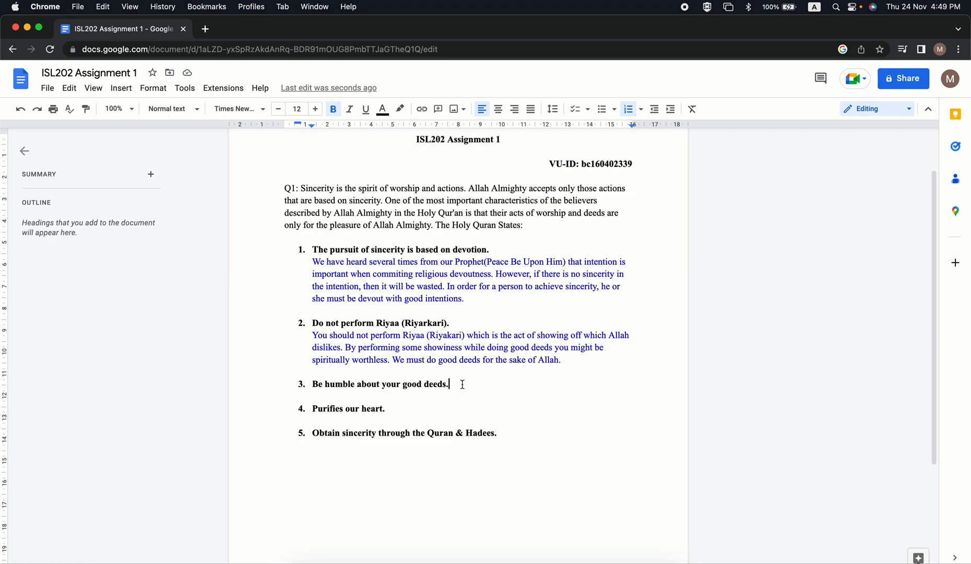
key("Return")
key("BackSpace")
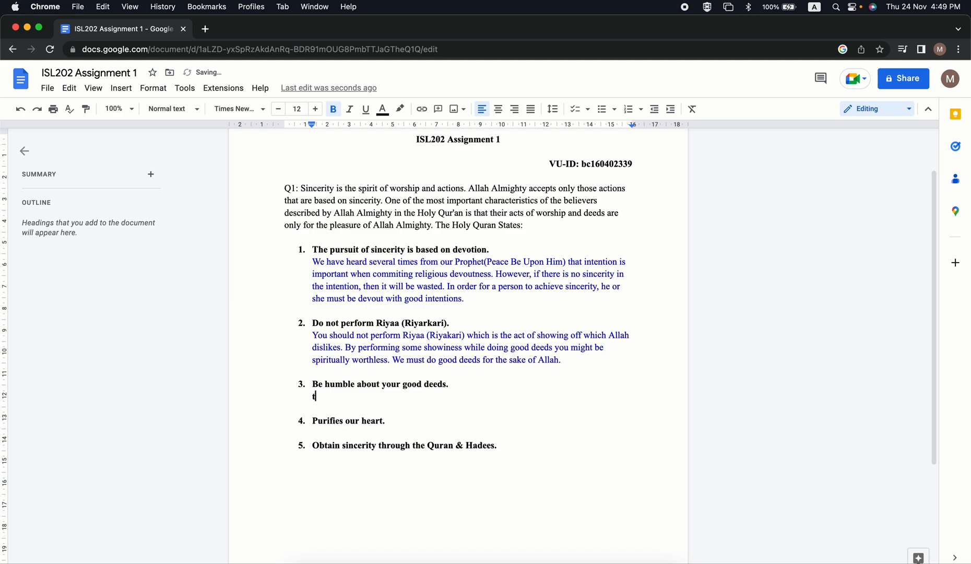
type("Tak")
type("pride ")
type("in our goo")
type("gd")
key("BackSpace")
key("BackSpace")
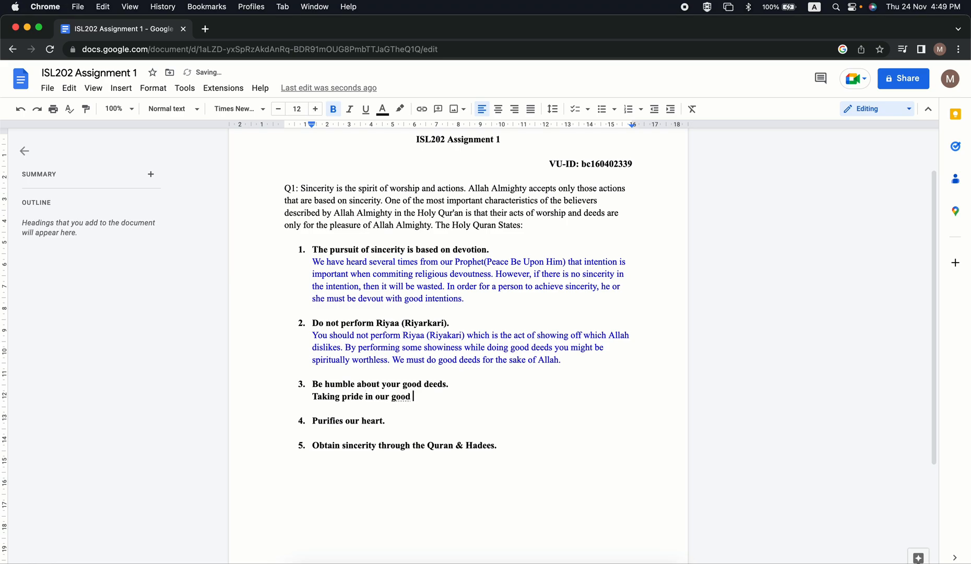
Continue the third point's explanation after "good" with "deeds will lead to sincerity".
type("d deeds will leat to")
key("BackSpace")
key("BackSpace")
key("BackSpace")
key("BackSpace")
key("BackSpace")
type("d to sin")
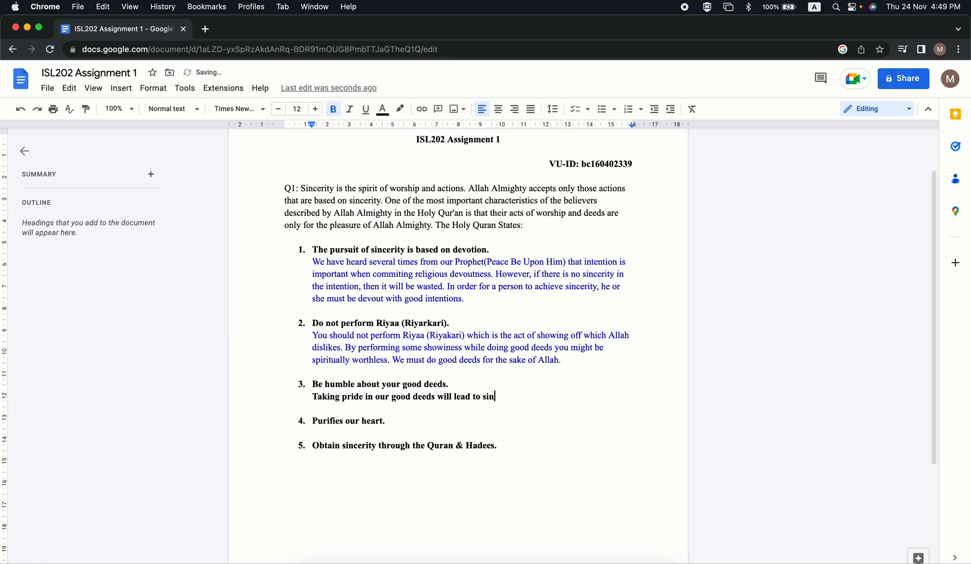
type("cerity")
key("BackSpace")
Close the sentence about sincerity and add "Never consider your good deeds to be too great" to the third point's explanation.
type(". Never consider")
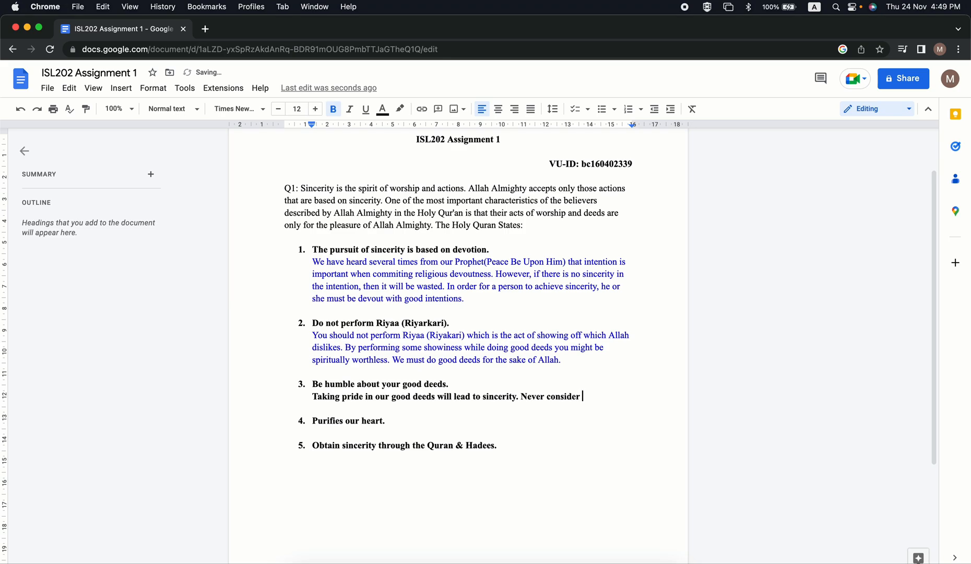
type(" your good deeds ")
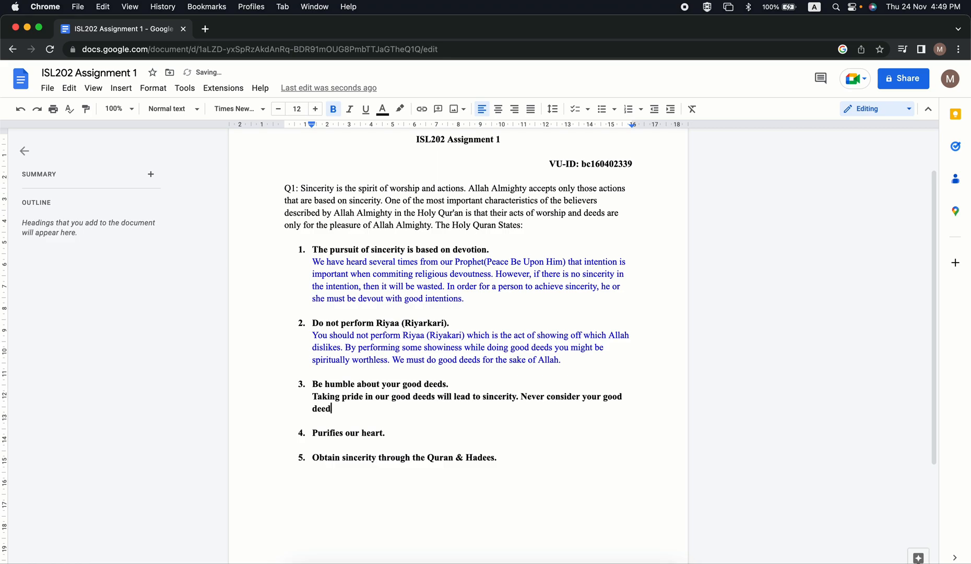
type("to be too great.")
key("BackSpace")
Continue the third point's explanation after "too great" with ", rather understand that these acts are only a result of".
type(", rather ")
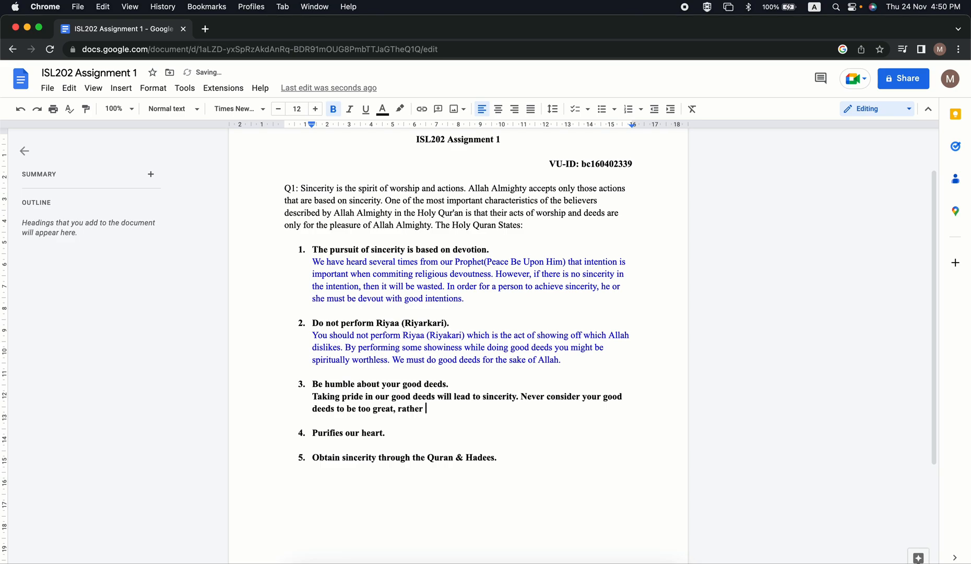
type("understand that these ac")
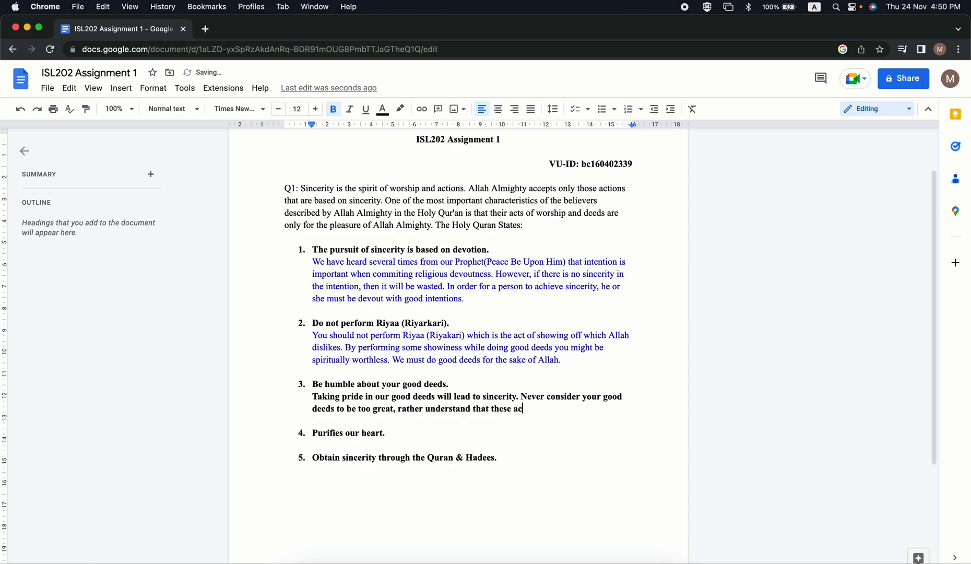
type("ts are only a result of Alla")
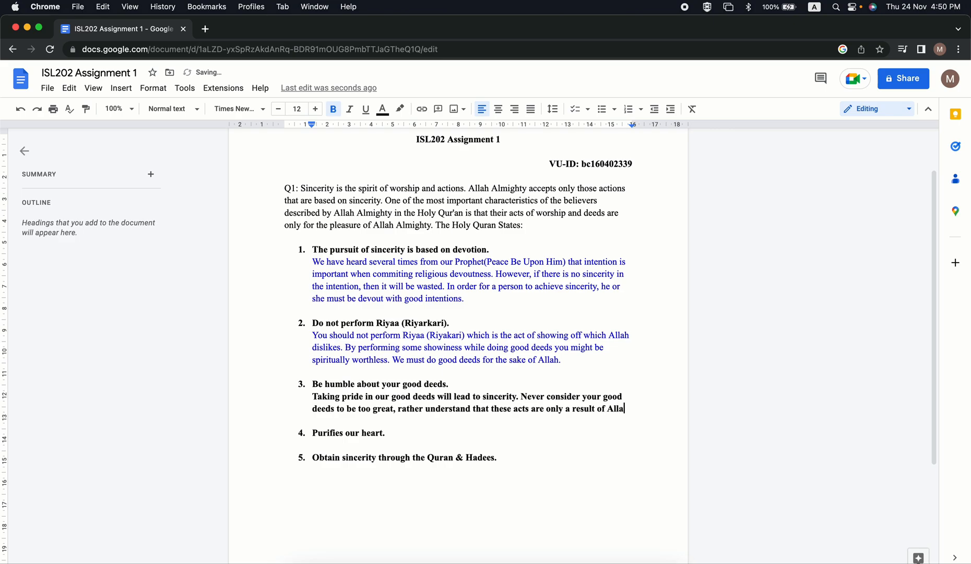
type("hs")
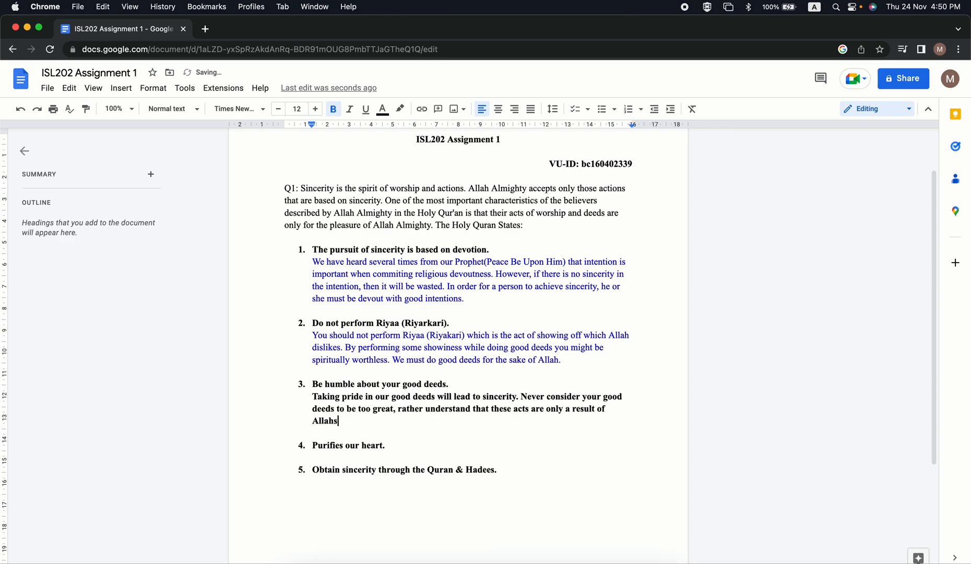
type(" favour.")
Finish the third point's second sentence with "Allahs favour." and correct the possessive to "Allah's" using the spelling suggestion.
left_click(324, 422)
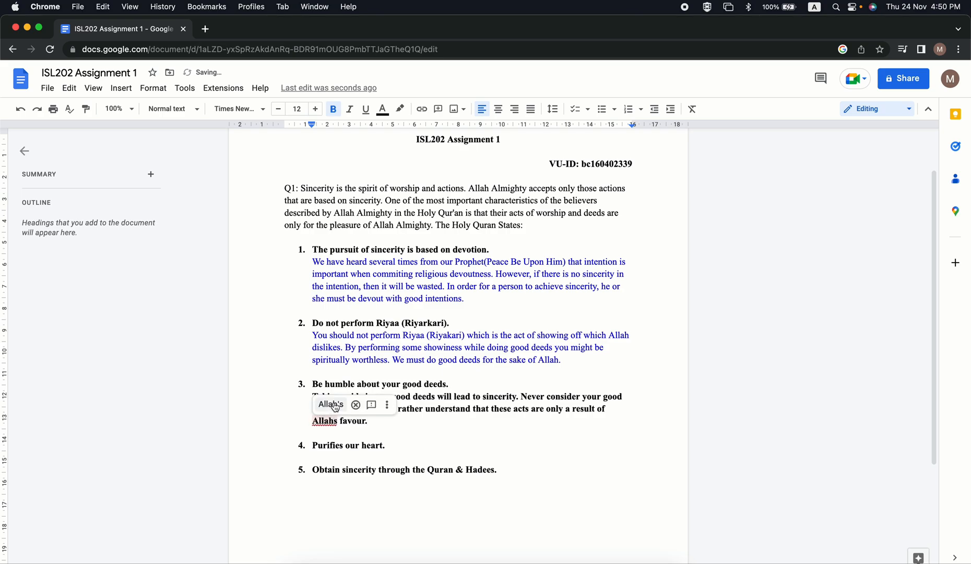
left_click(331, 404)
Remove the bold from the third point's explanation and colour its text blue.
left_click_drag(381, 420, 317, 397)
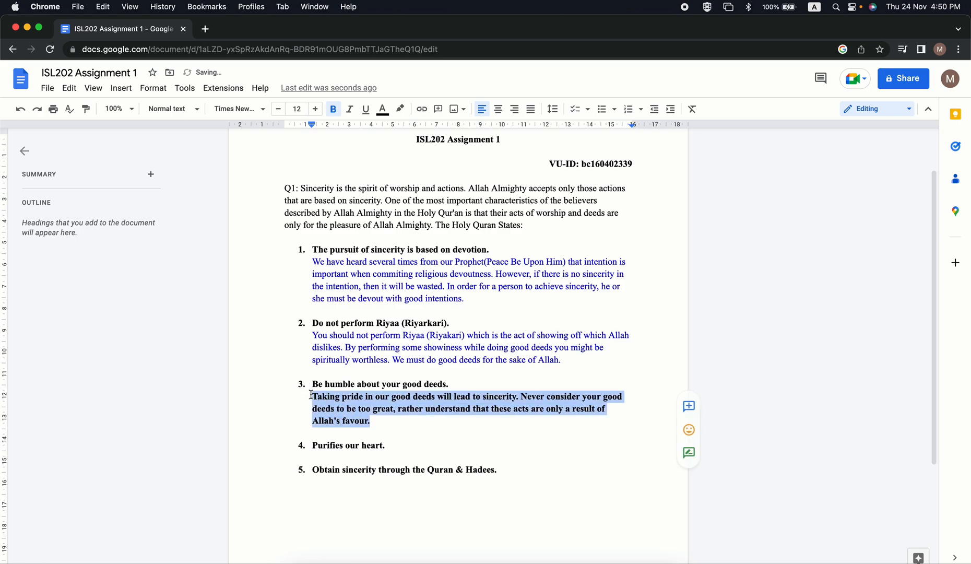
left_click(333, 110)
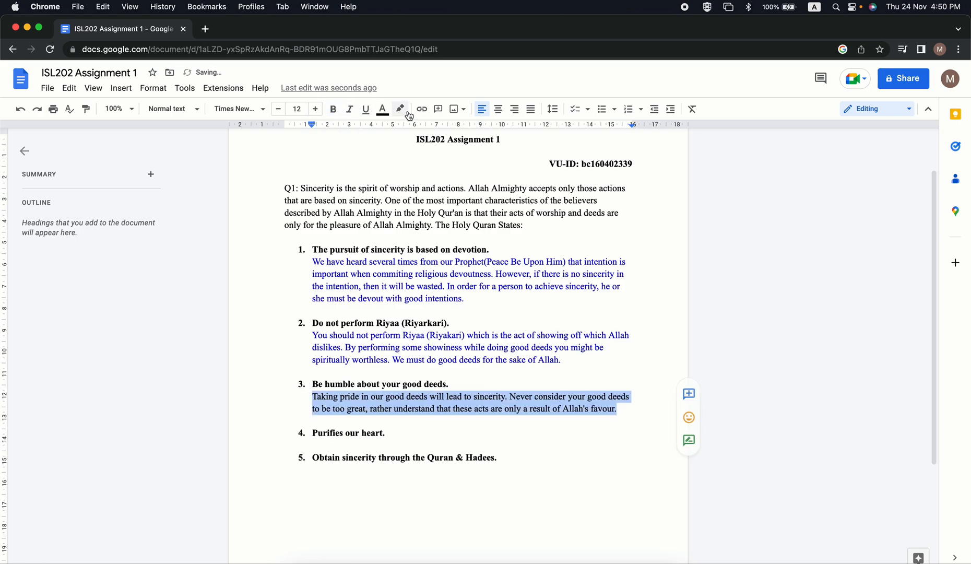
left_click(382, 109)
left_click(477, 144)
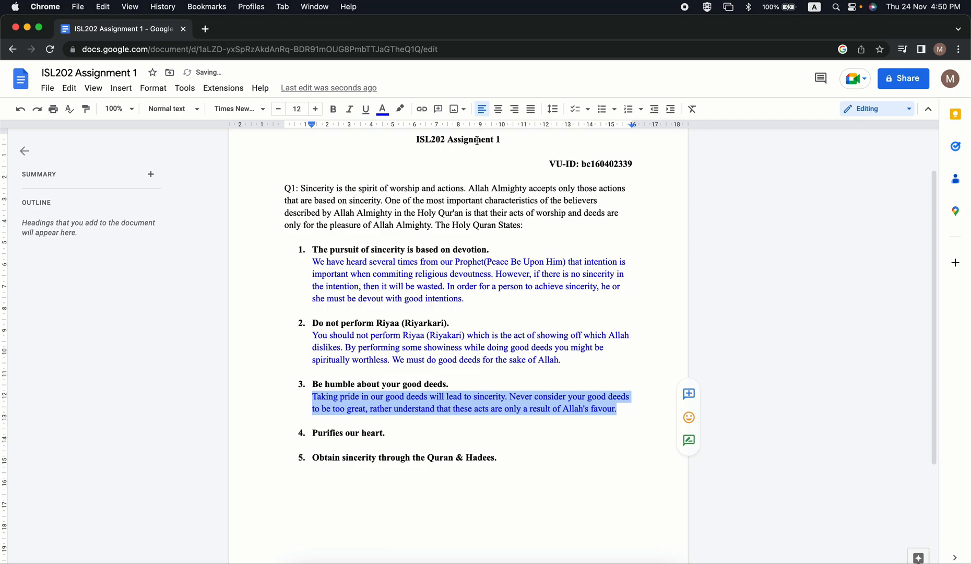
Append "Ask Allah to preserve your righteous actions" to the end of the third point's explanation.
left_click(621, 412)
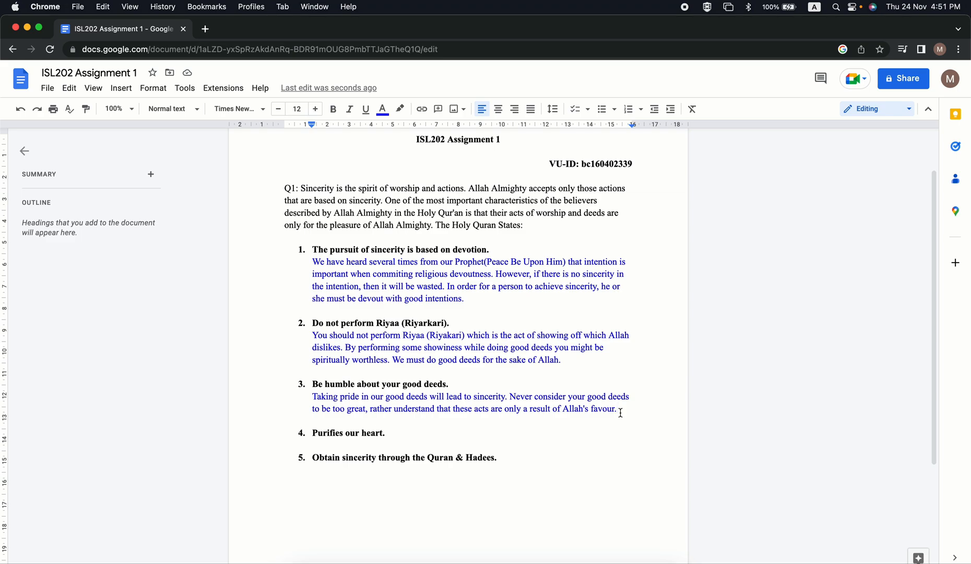
type("Ask")
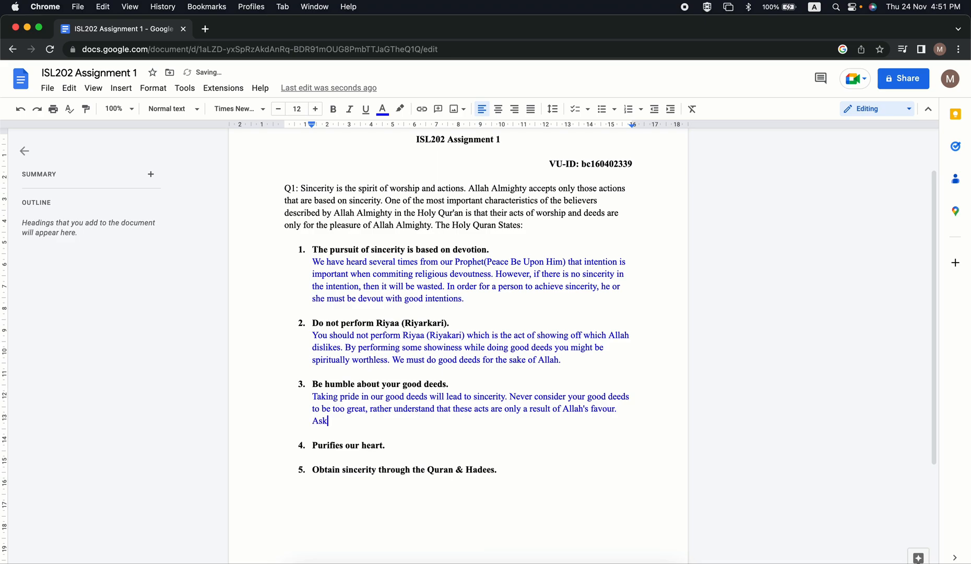
type(" Allah to preserve")
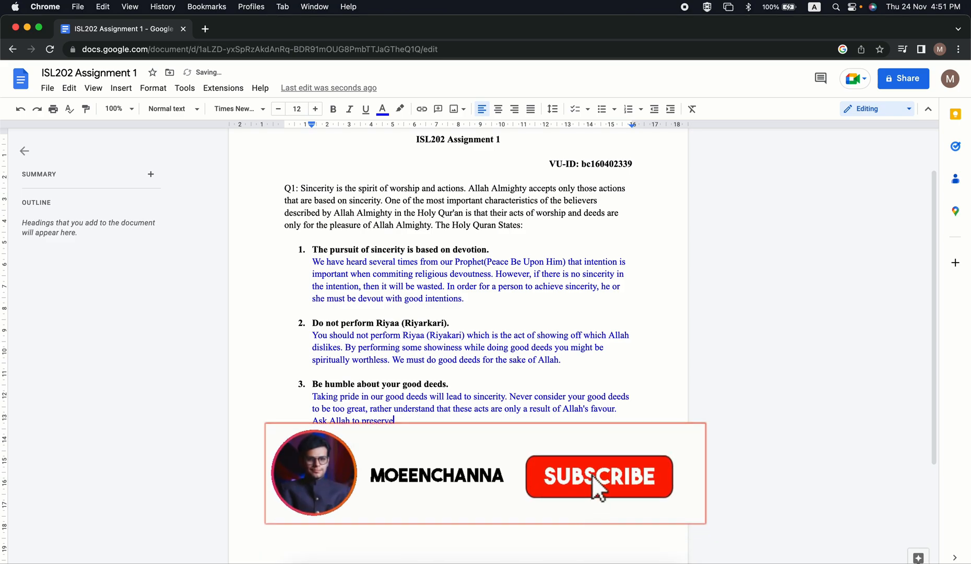
type(" your")
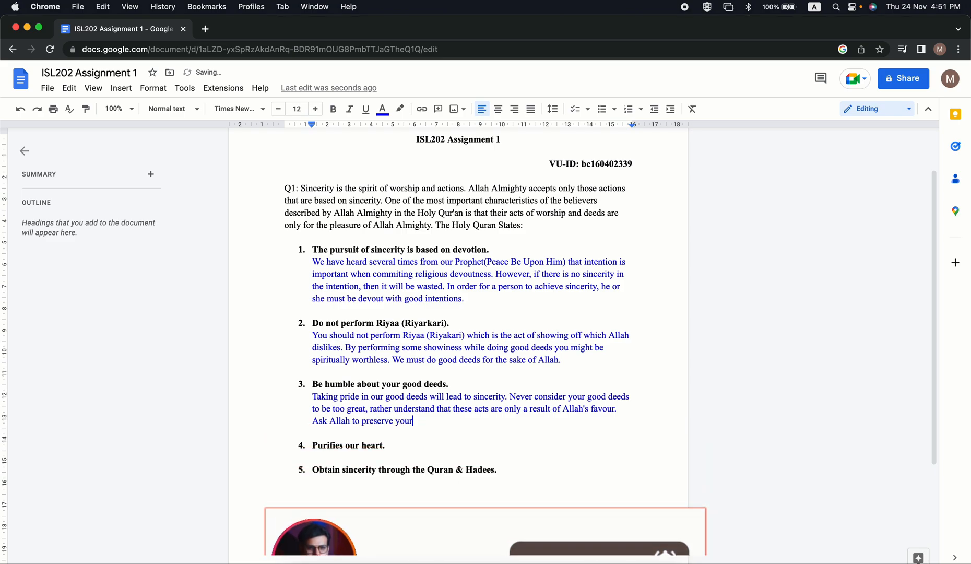
type(" rig")
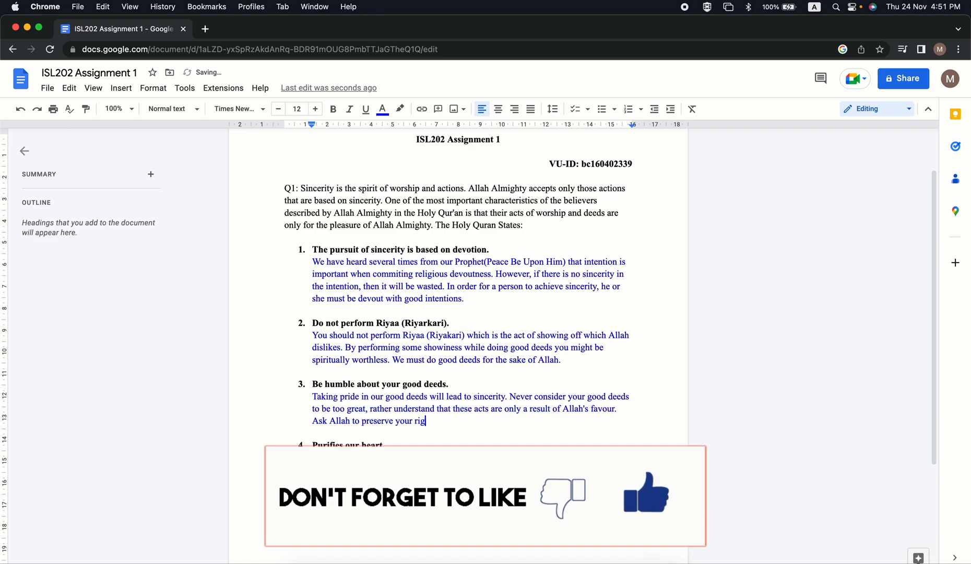
type("hte")
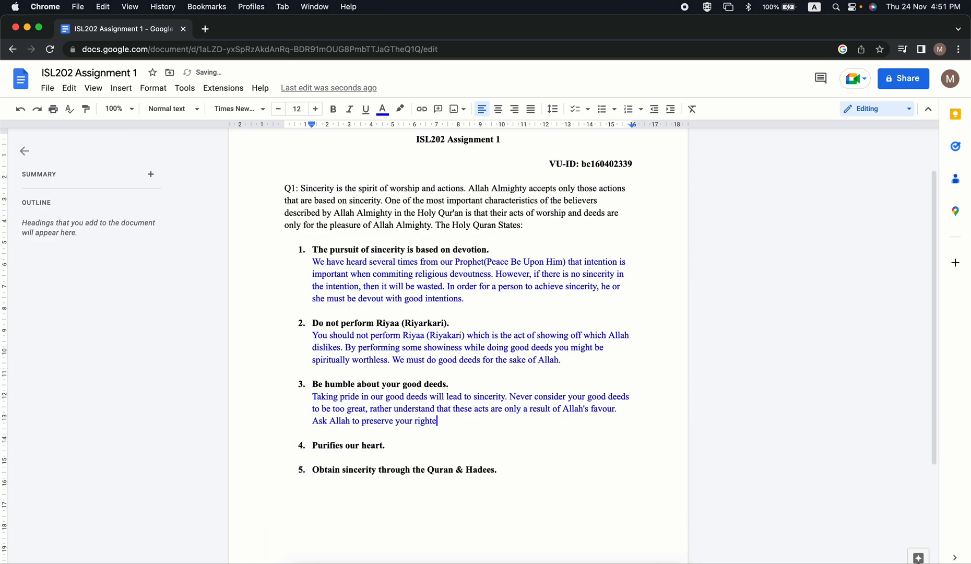
type("ous actions and do not be ")
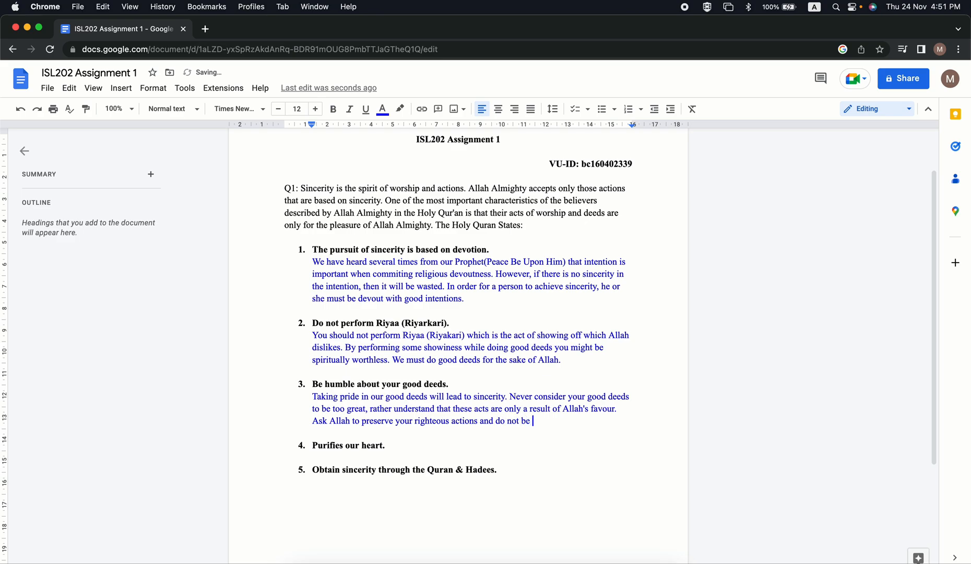
type("proud of them.")
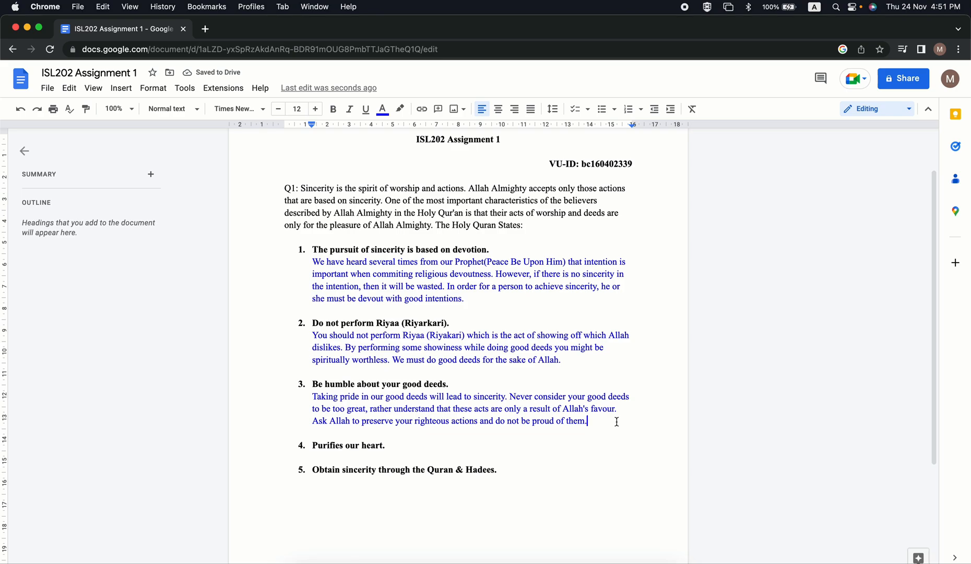
Insert an unnumbered line beneath the fourth point, "Purifies our heart.", with a blank line before the fifth point.
scroll(591, 426, "down", 2)
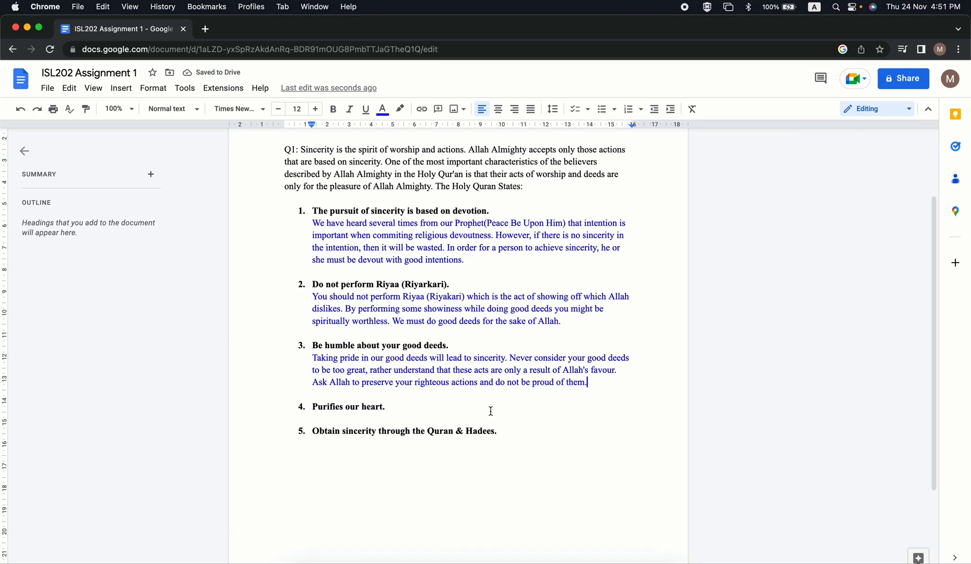
double_click(416, 408)
left_click(314, 419)
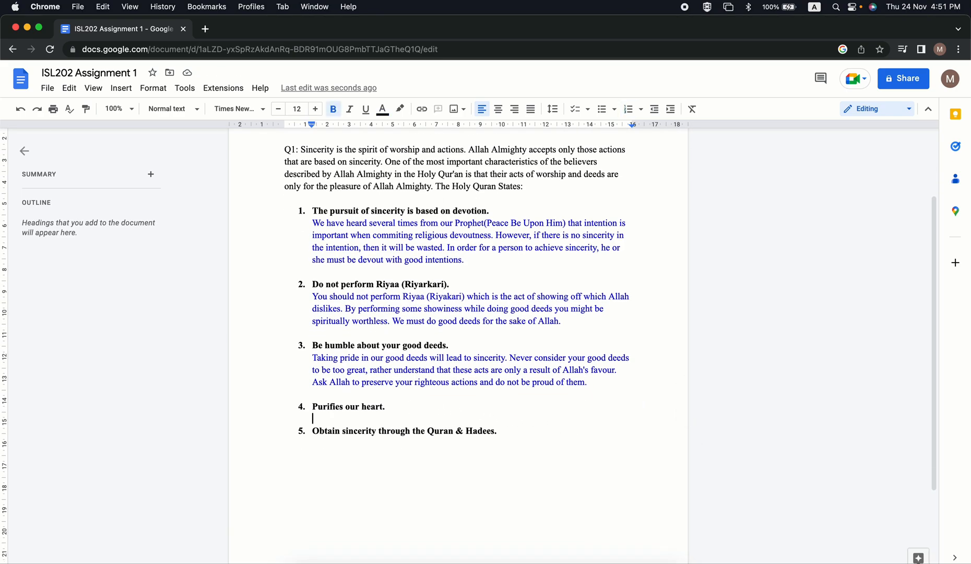
key("Return")
key("BackSpace")
key("BackSpace")
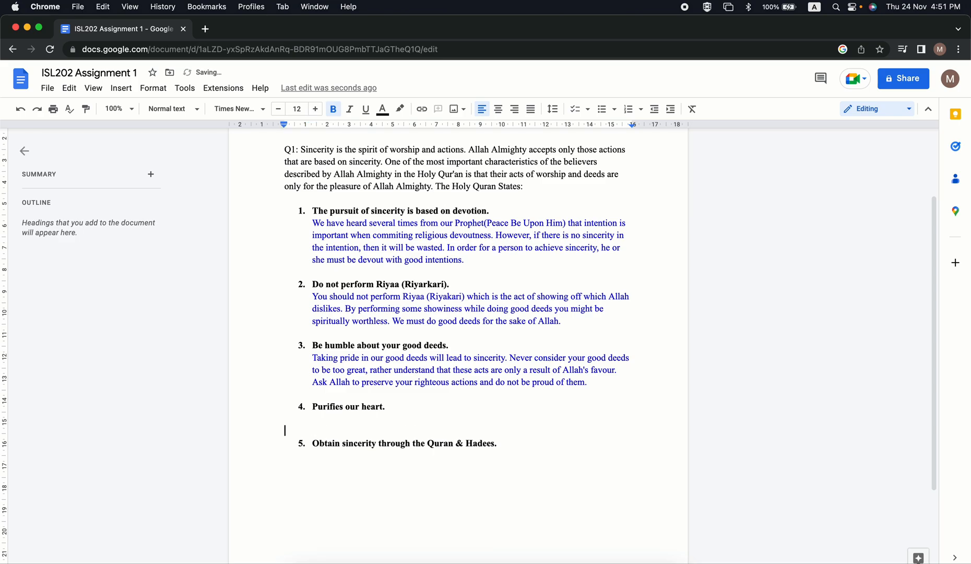
key("Return")
key("BackSpace")
Start the fourth point's explanation on the line beneath it with "It is Sadqah that cleans our wealth".
type("It is sadq")
key("BackSpace")
key("BackSpace")
key("BackSpace")
key("BackSpace")
type("Sadqah")
key("BackSpace")
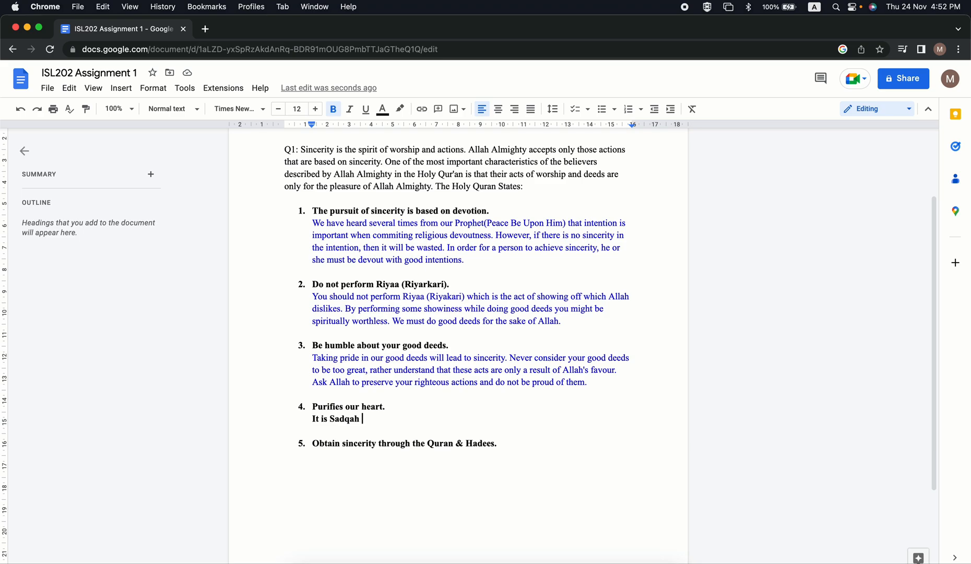
type("that cleans our wea")
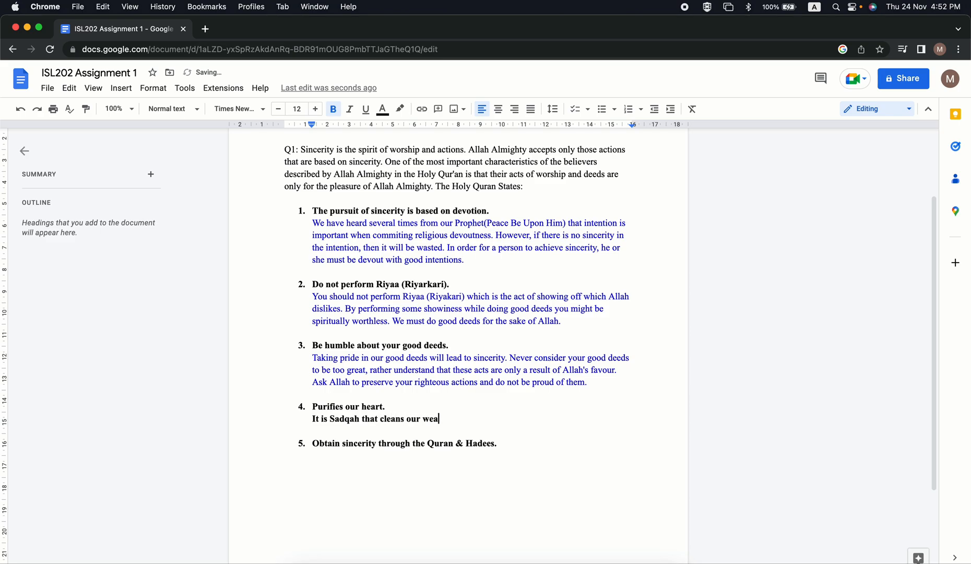
type("lth")
Continue the fourth point's explanation with "and purifies our hearts".
type("and purifies our heat")
key("BackSpace")
type("rts ")
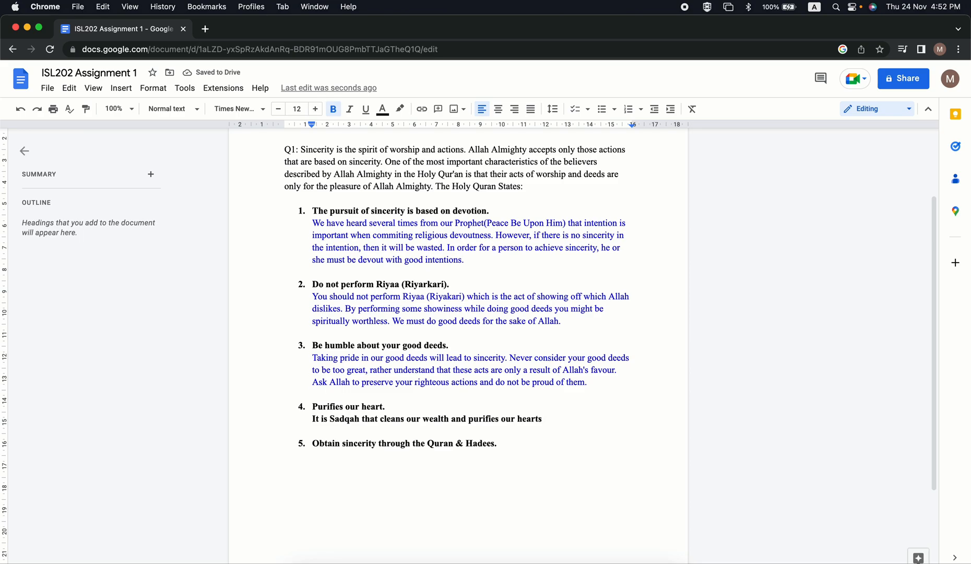
type("so that we can")
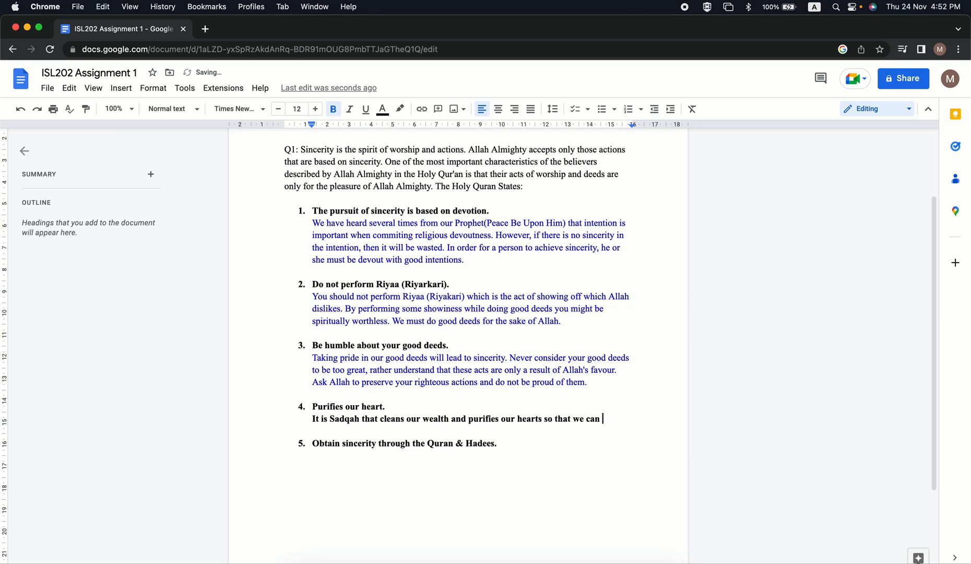
type(" achieve sincerit")
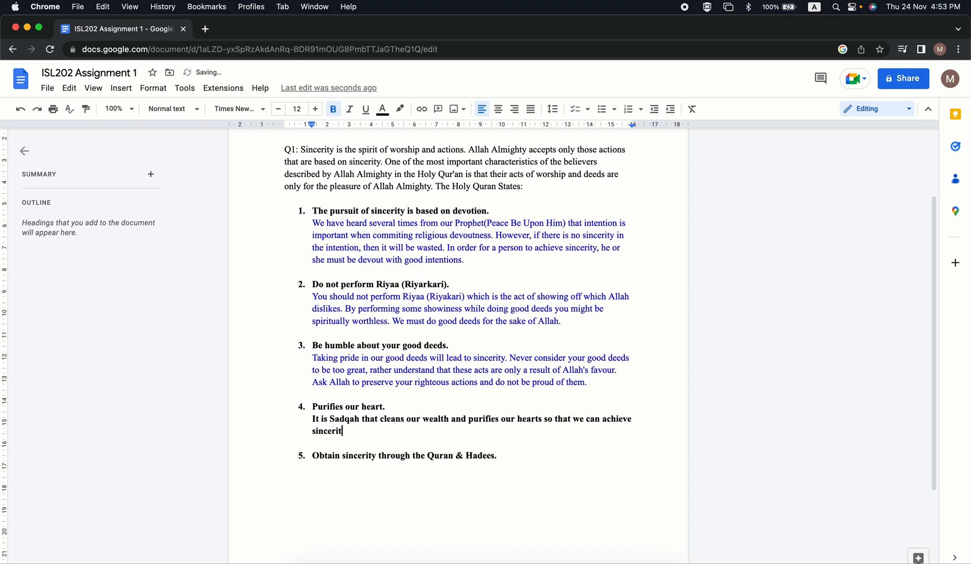
Extend the fourth point's explanation with "so that we can achieve sincerity".
type("y")
Finish the wording of the fourth point's explanation with "easily in the cause of Allah".
type("easily in the cause of A")
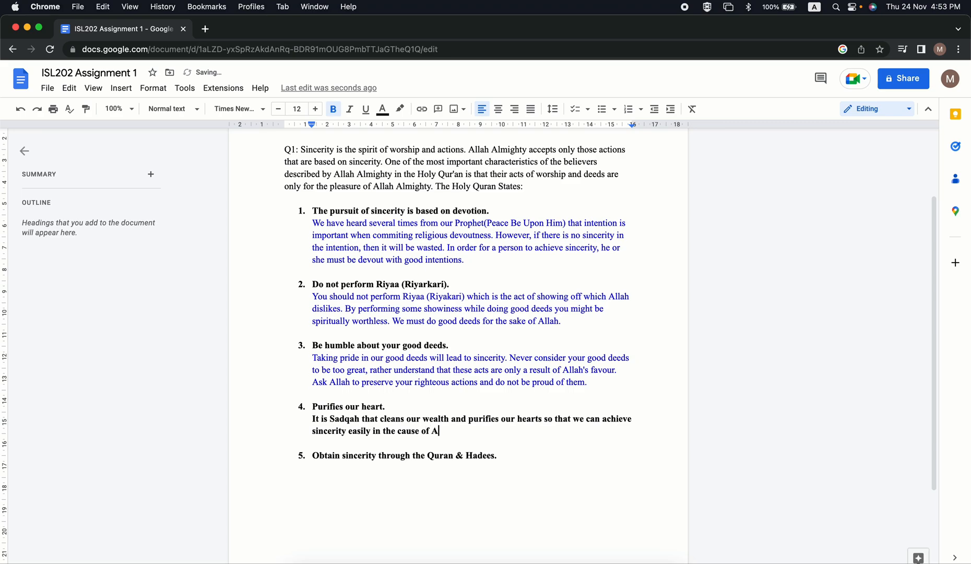
type("llah")
Make the fourth point's explanation non-bold and blue, and end it with a full stop.
left_click_drag(462, 430, 311, 420)
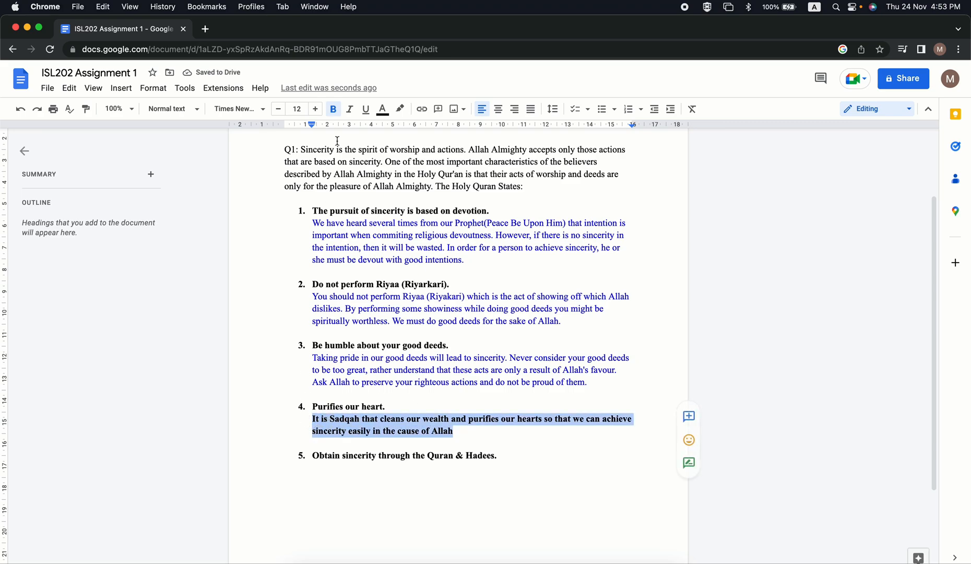
left_click(333, 109)
left_click(383, 108)
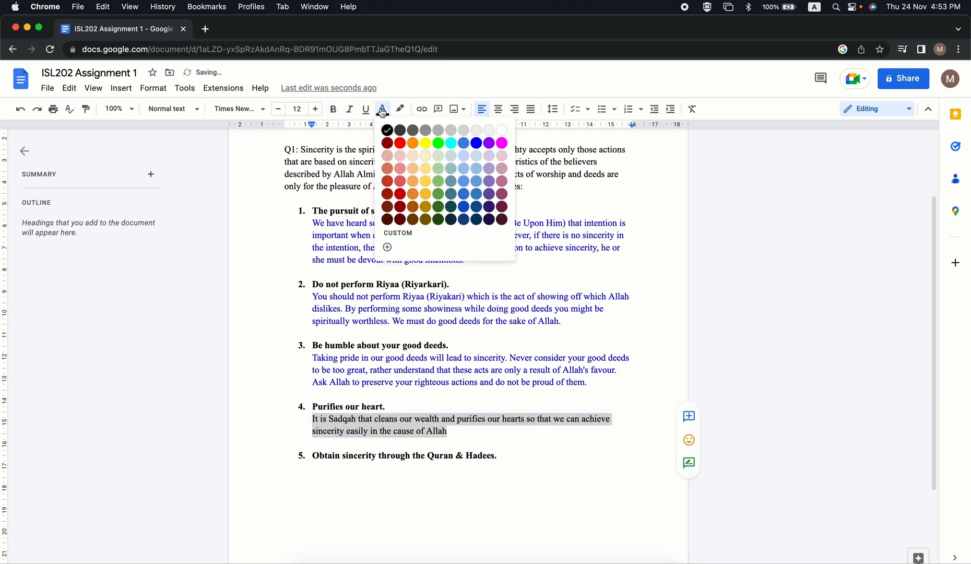
left_click(477, 144)
left_click(462, 424)
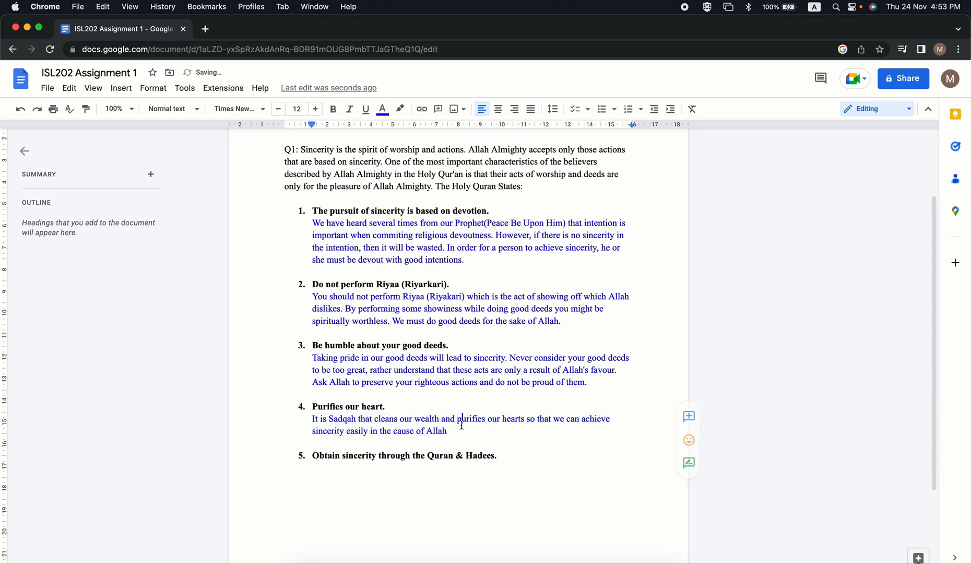
left_click(448, 431)
type(".")
key("Up")
key("Up")
key("Up")
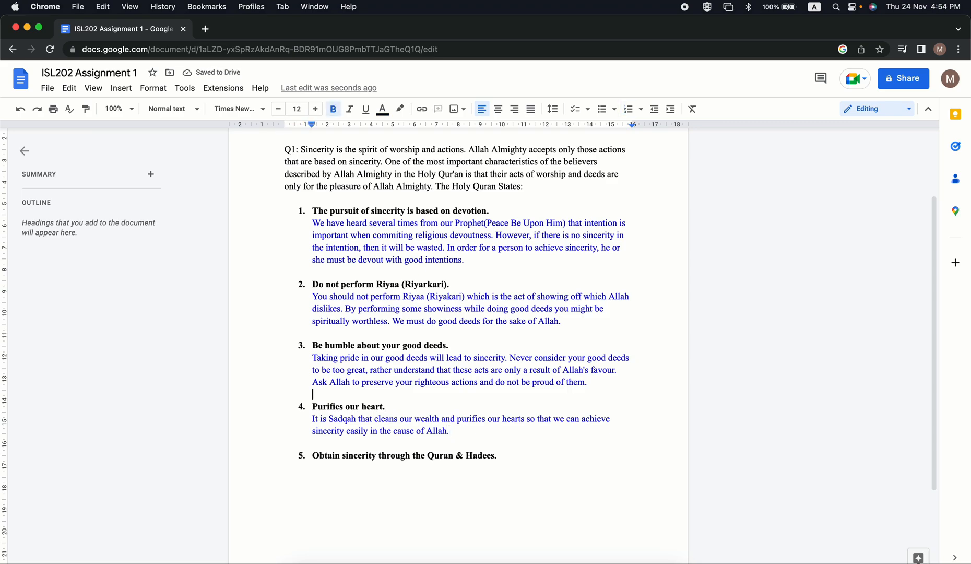
key("Down")
key("Up")
key("Down")
key("Down")
key("Down")
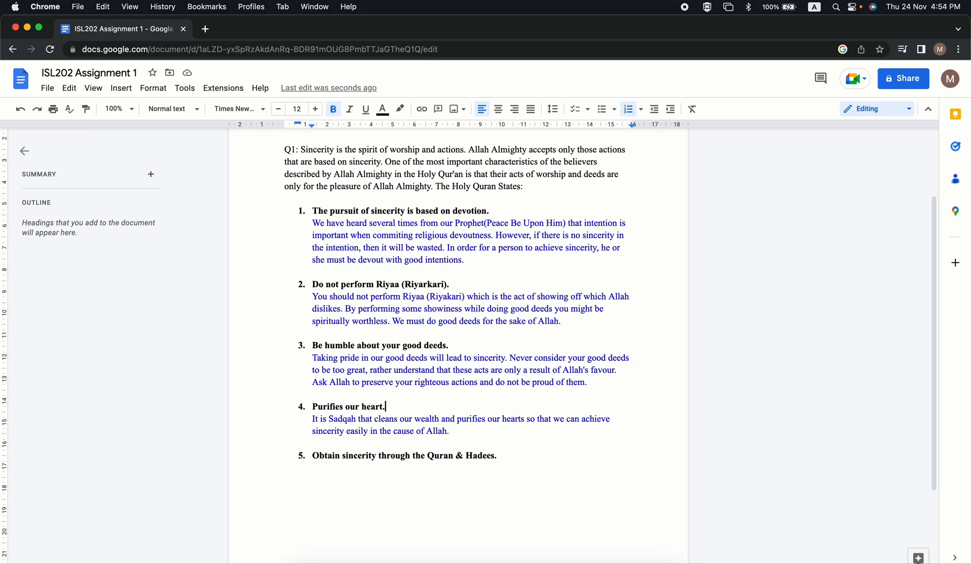
key("Return")
key("Return")
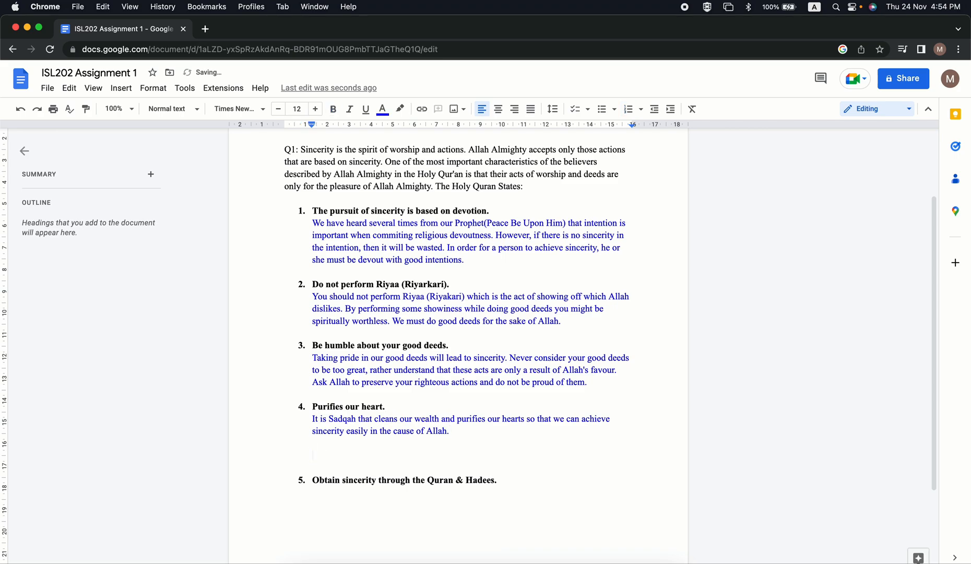
key("BackSpace")
key("BackSpace")
key("Down")
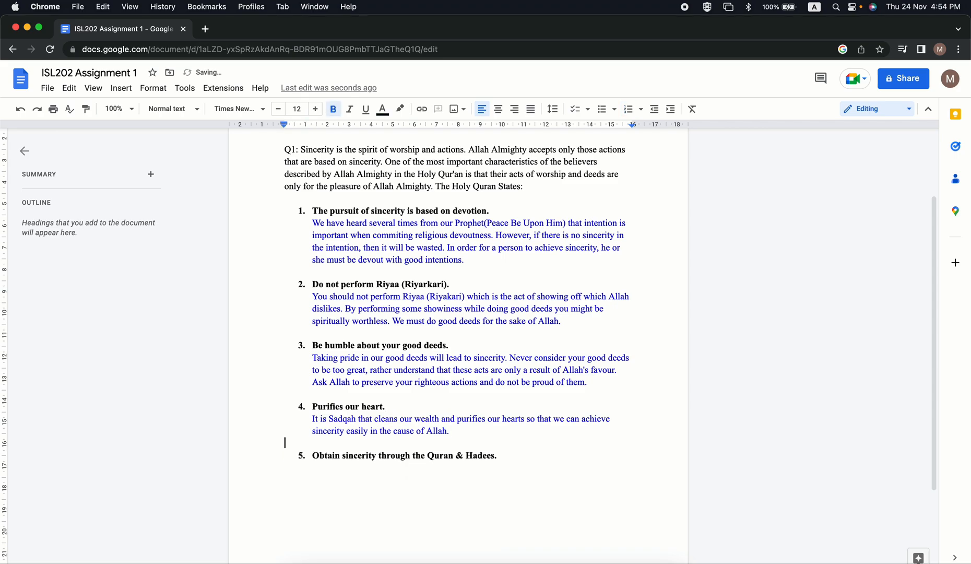
key("Down")
Insert an unnumbered, indented line beneath the fifth point, "Obtain sincerity through the Quran & Hadees.".
left_click(505, 456)
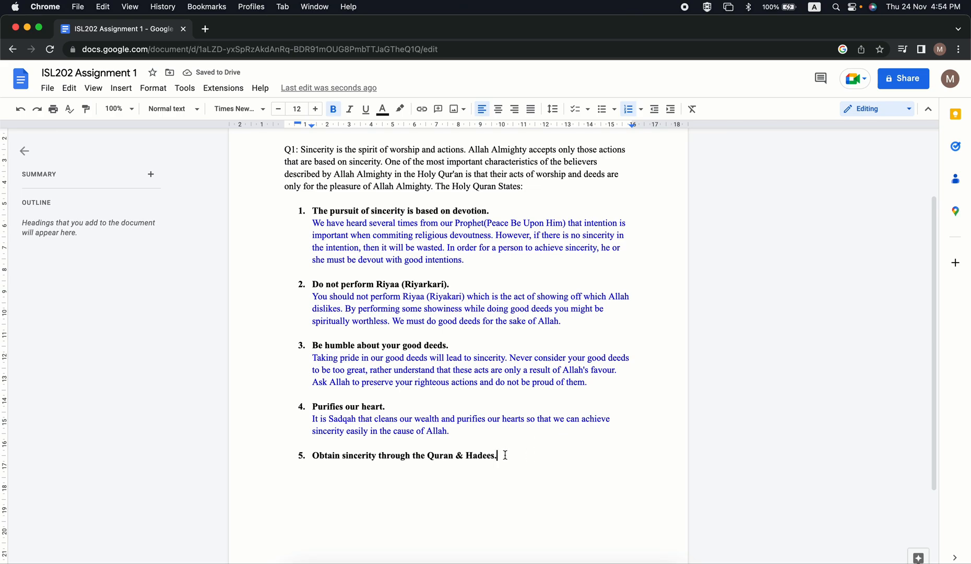
key("Return")
key("Return")
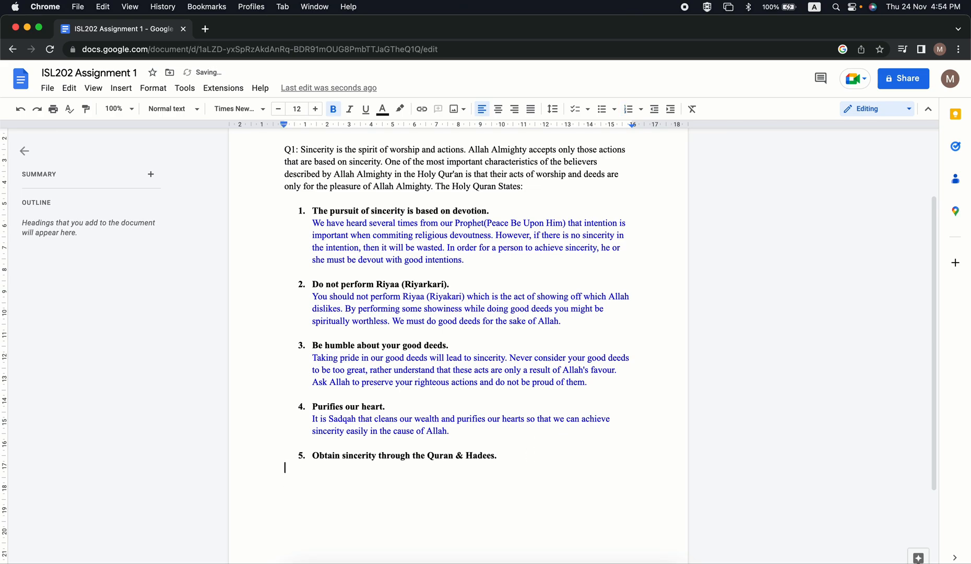
key("BackSpace")
key("Return")
key("Return")
key("BackSpace")
key("Return")
key("Return")
Start the fifth point's explanation on the line beneath it with "Keeping Quran and Hadees close to our heart".
type("Keeping Qura")
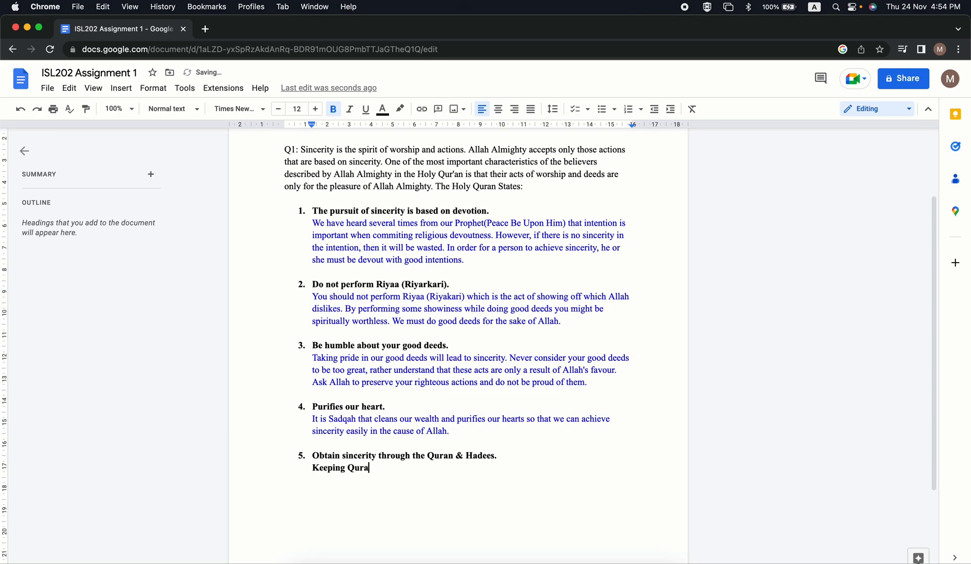
type("n and Hadees close to our heats")
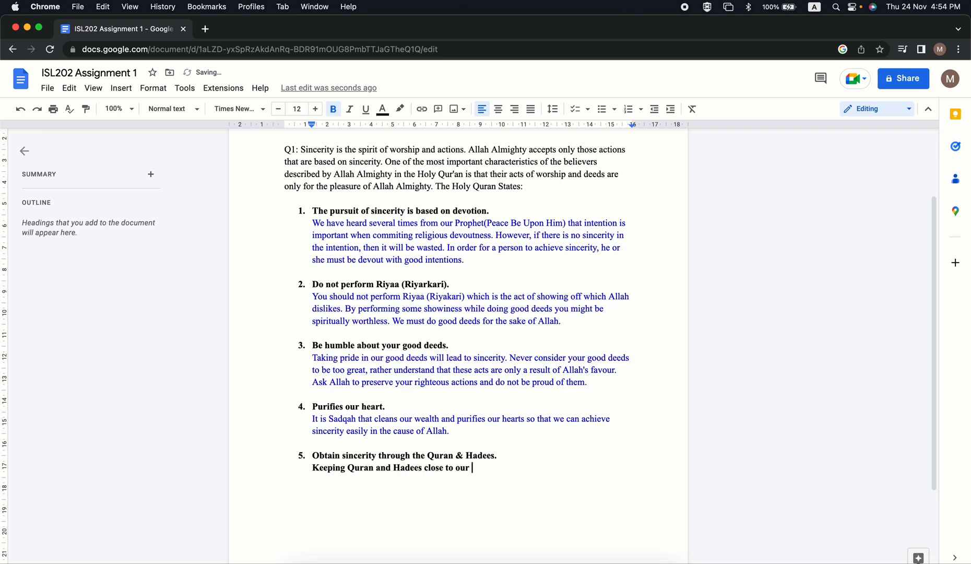
key("BackSpace")
key("BackSpace")
type("rts")
key("BackSpace")
Continue the fifth point's explanation with "will enable us to achieve sincerity in Islam".
type("will enable us to achiev")
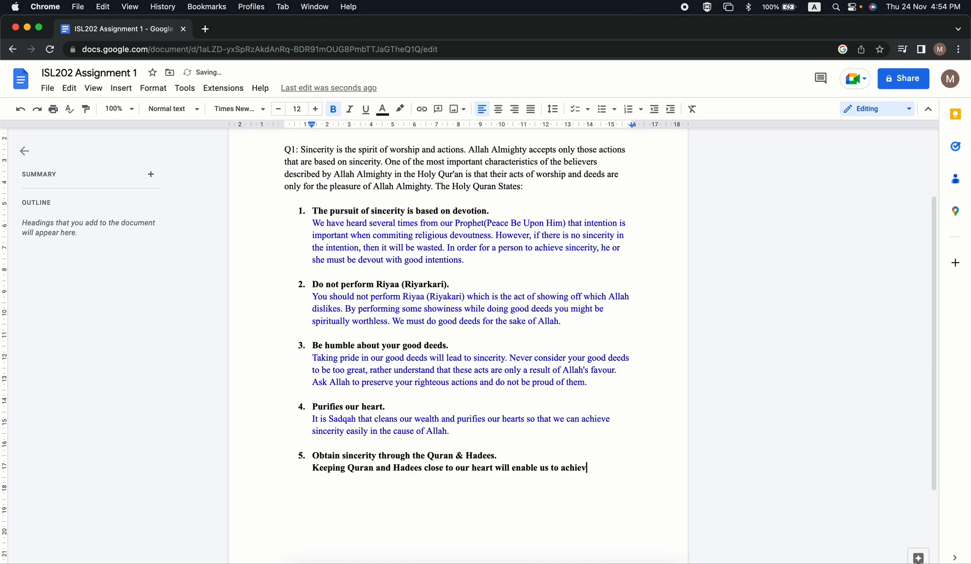
type("e ")
type("sin")
type("cerity")
type(" in is")
type("I")
type("slam")
type(" whic")
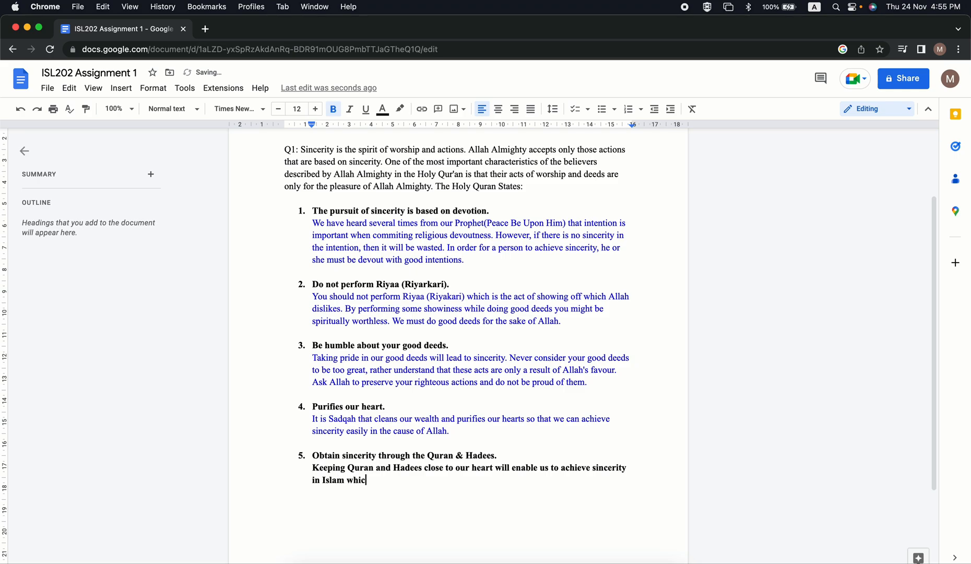
type("h will give us the t")
type("ight path ")
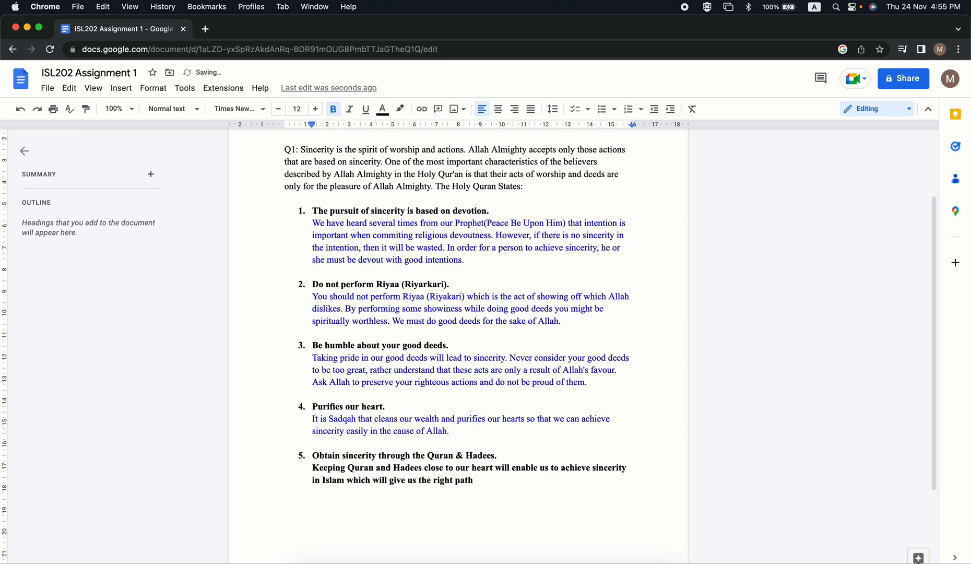
type("both in this life or")
Complete the fifth point's explanation with "both in this life and the afterlife.".
key("BackSpace")
key("BackSpace")
type("and")
key("BackSpace")
key("BackSpace")
key("BackSpace")
key("BackSpace")
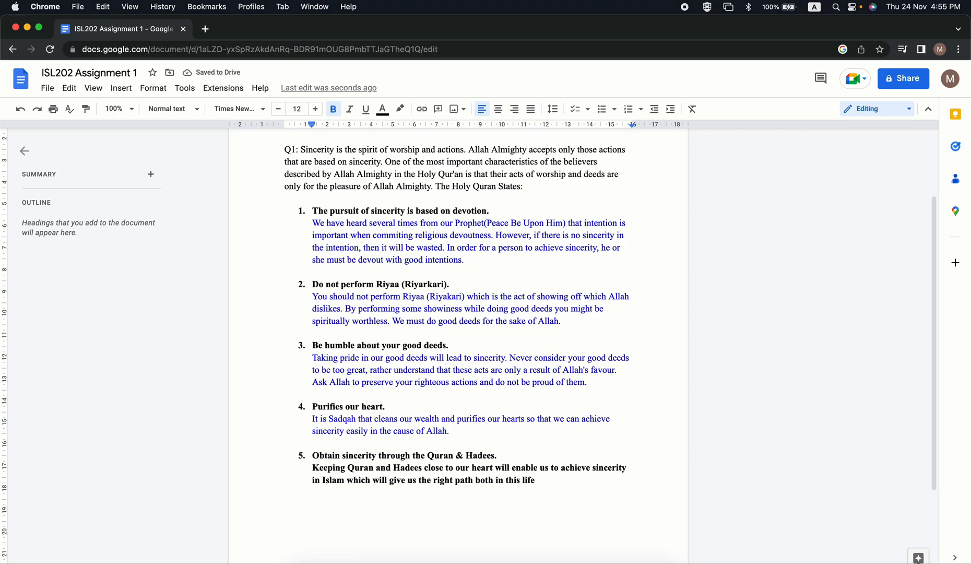
type("and the afterl")
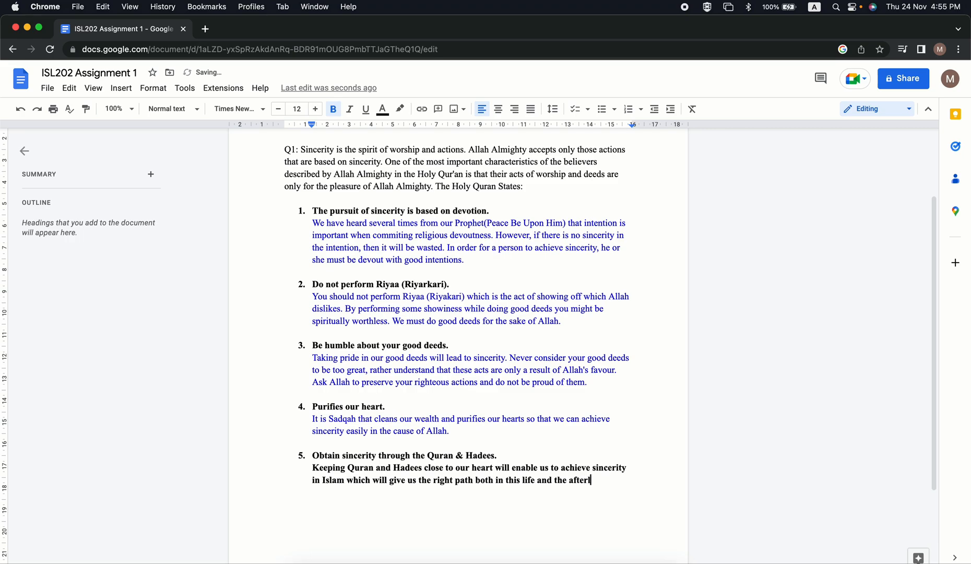
type("ife.")
Undo the automatic spelling correction of the last word in the fifth point's explanation.
right_click(584, 481)
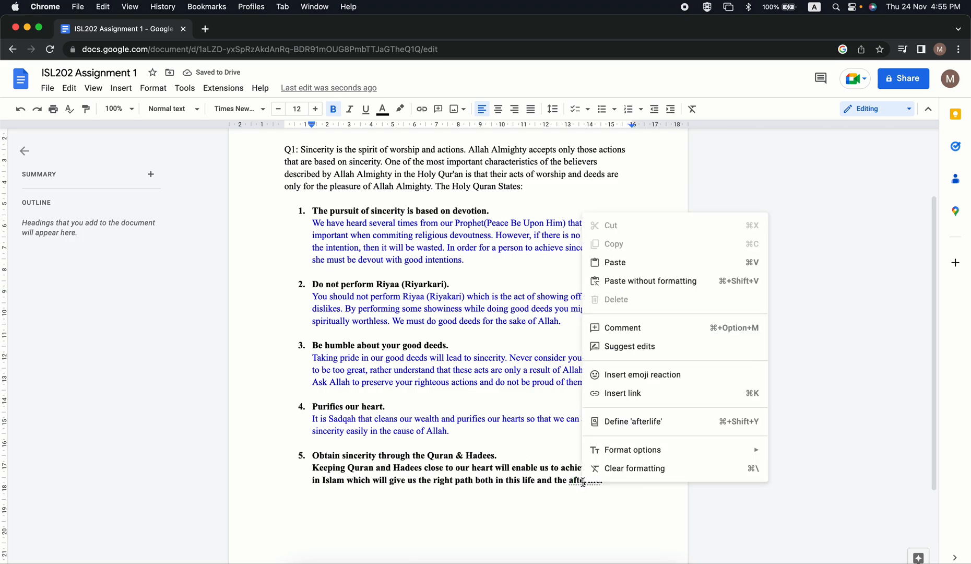
left_click(525, 421)
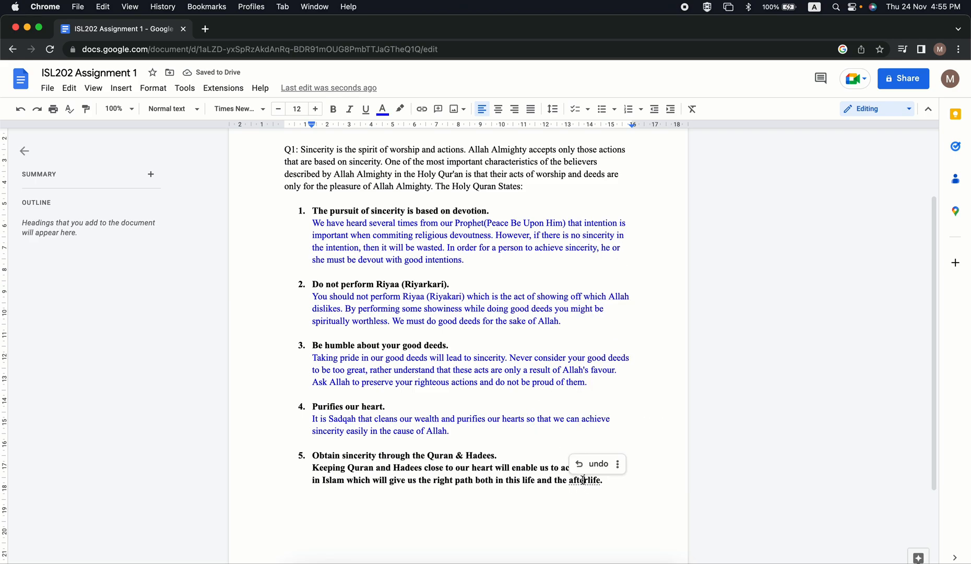
left_click(595, 463)
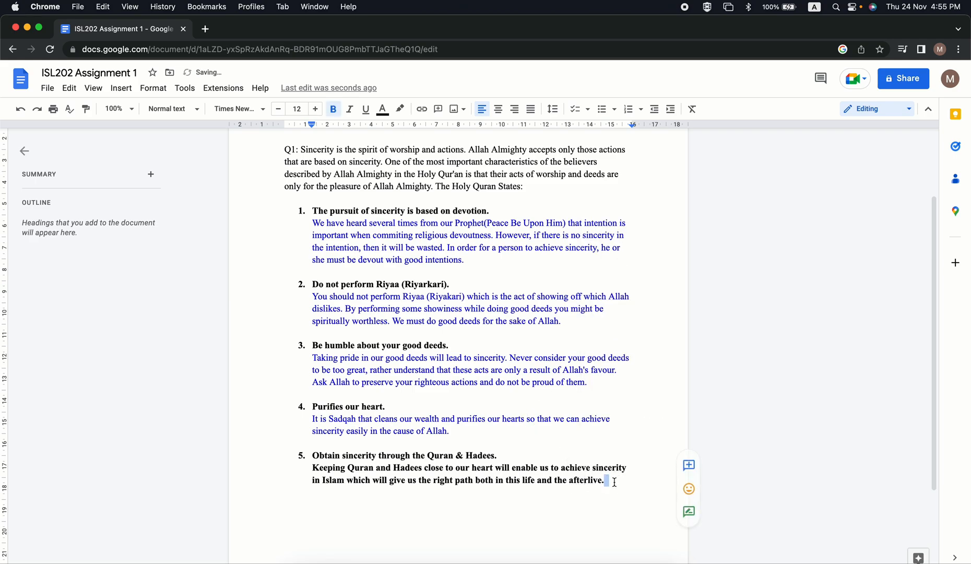
Correct the spelling of the last word in the fifth point's explanation to "afterlife".
key("Right")
key("Left")
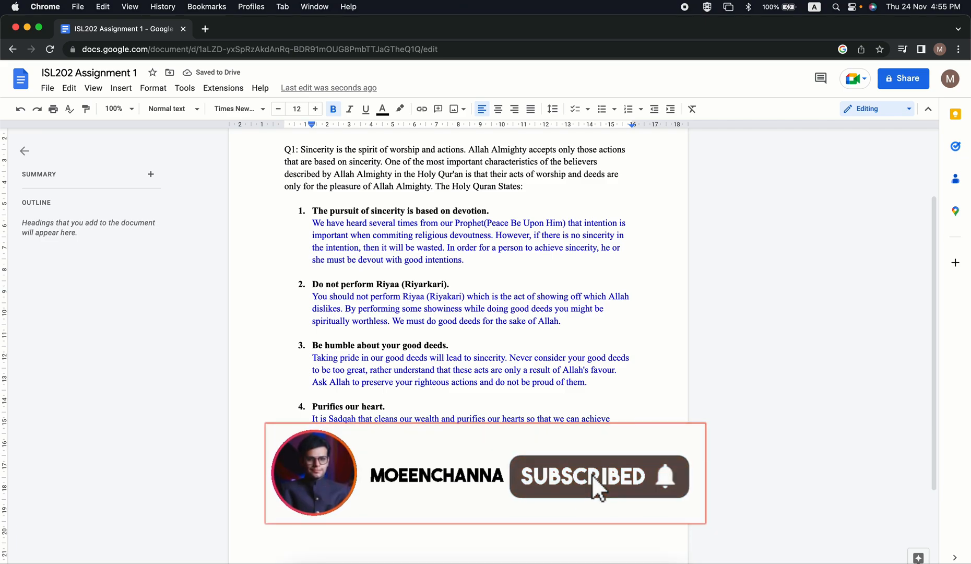
key("Left")
key("Left")
key("BackSpace")
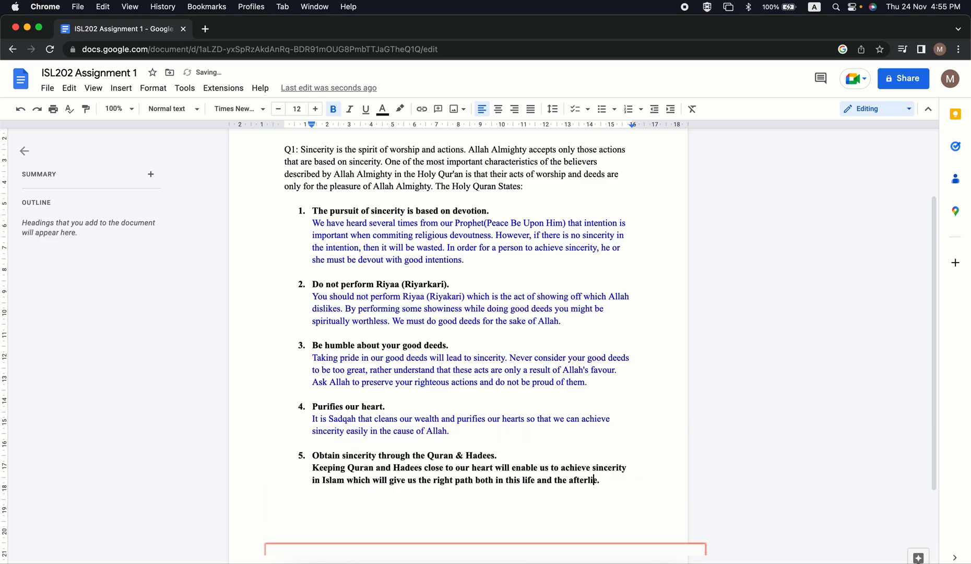
type("f")
double_click(618, 481)
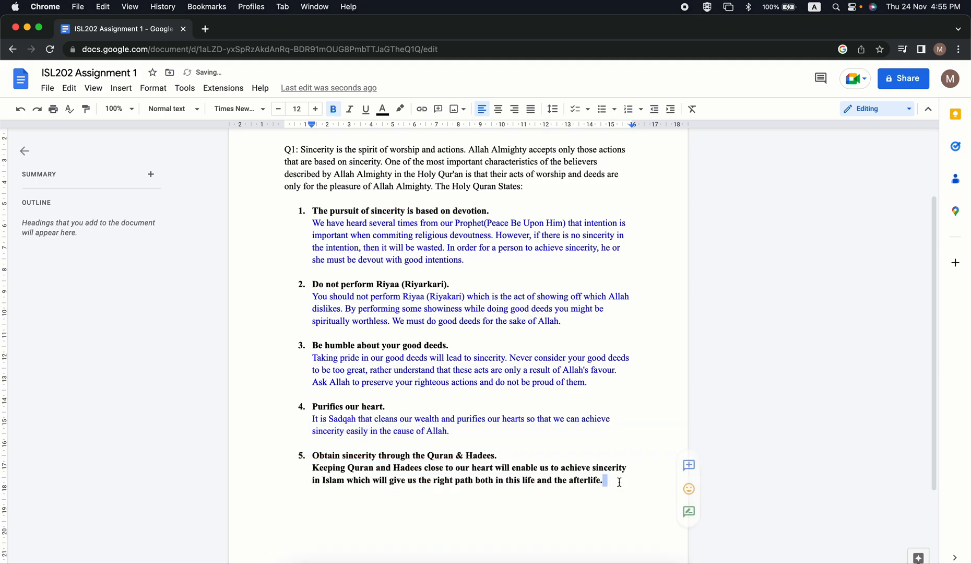
left_click(604, 478)
left_click(594, 448)
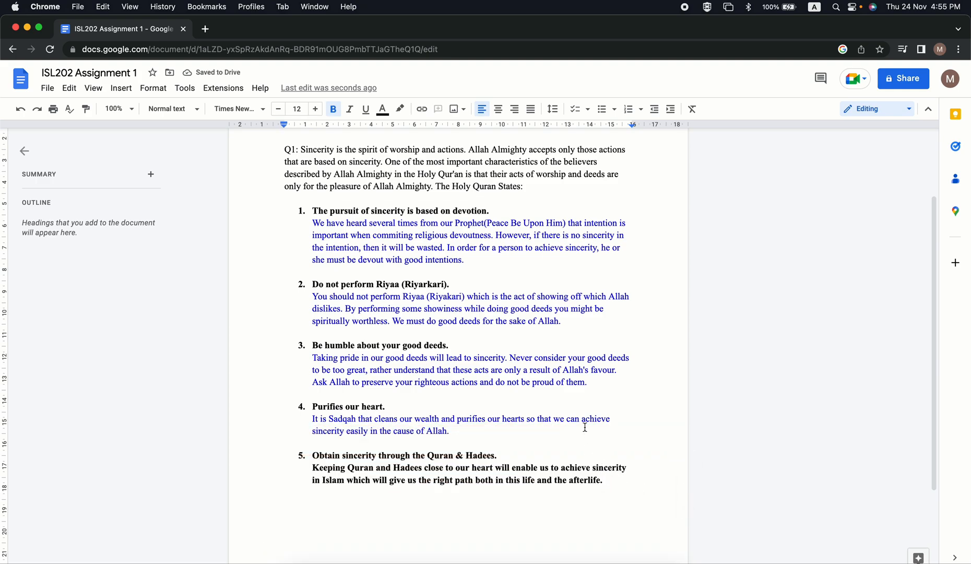
Remove the bold from the fifth point's explanation and colour its text blue.
left_click_drag(604, 477, 312, 467)
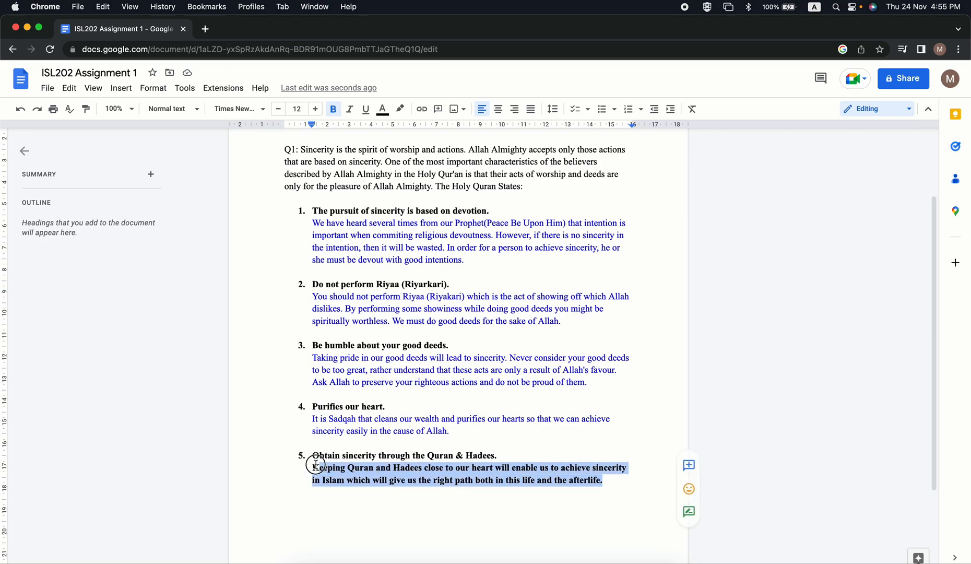
left_click(333, 109)
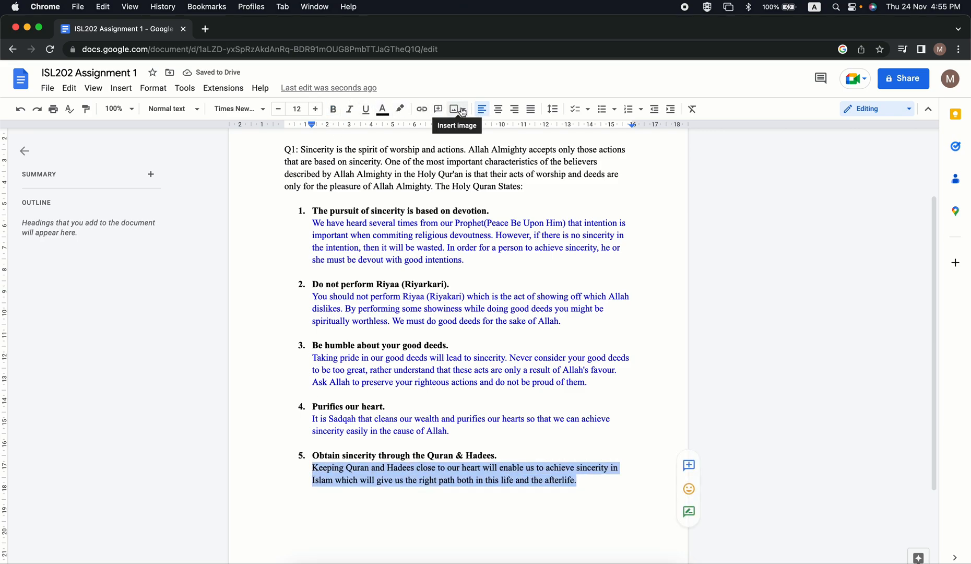
left_click(381, 110)
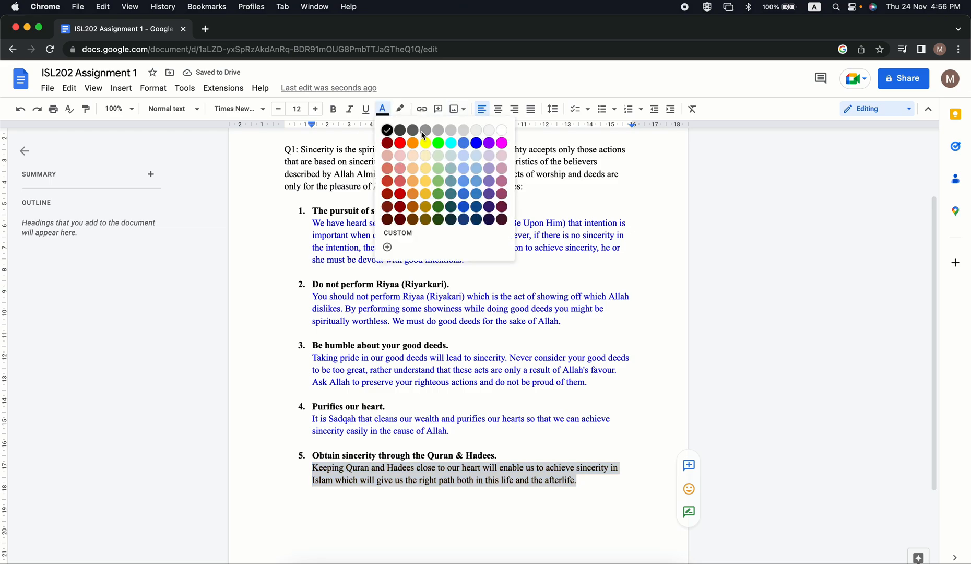
left_click(475, 144)
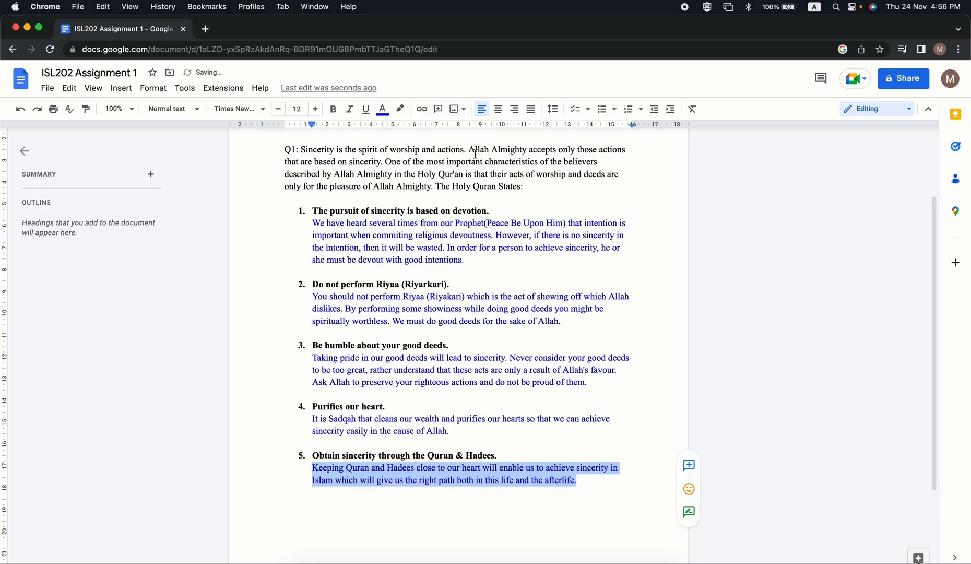
left_click(527, 435)
scroll(554, 472, "up", 1)
scroll(554, 472, "up", 3)
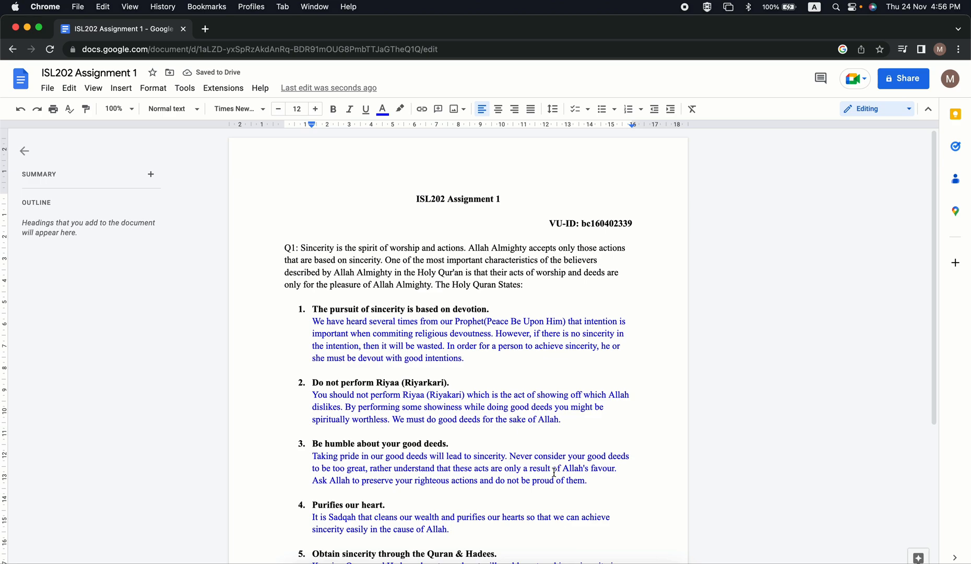
scroll(554, 471, "down", 4)
scroll(555, 471, "down", 2)
scroll(554, 472, "up", 4)
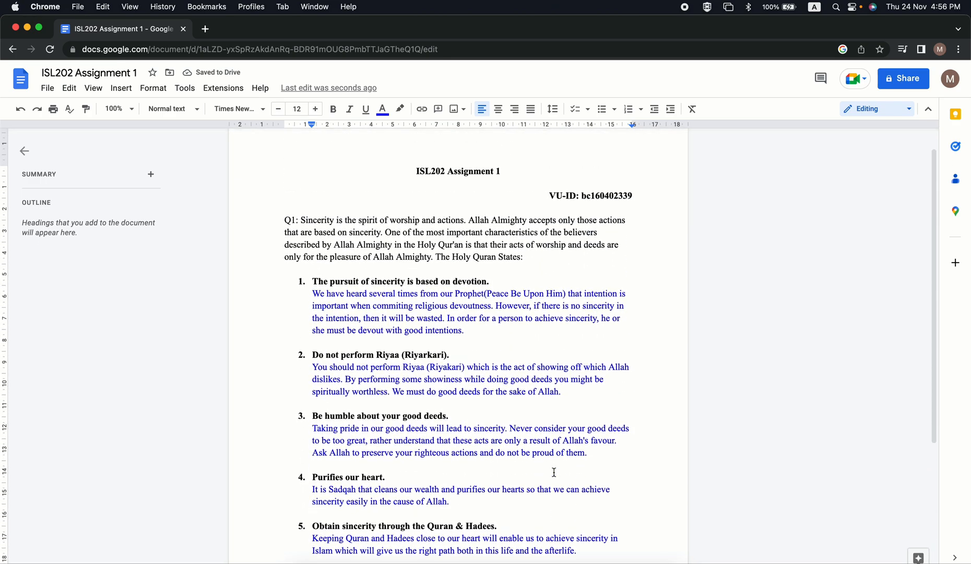
Shorten the first point's heading to "Pursuit of sincerity is based on devotion.".
scroll(498, 261, "up", 1)
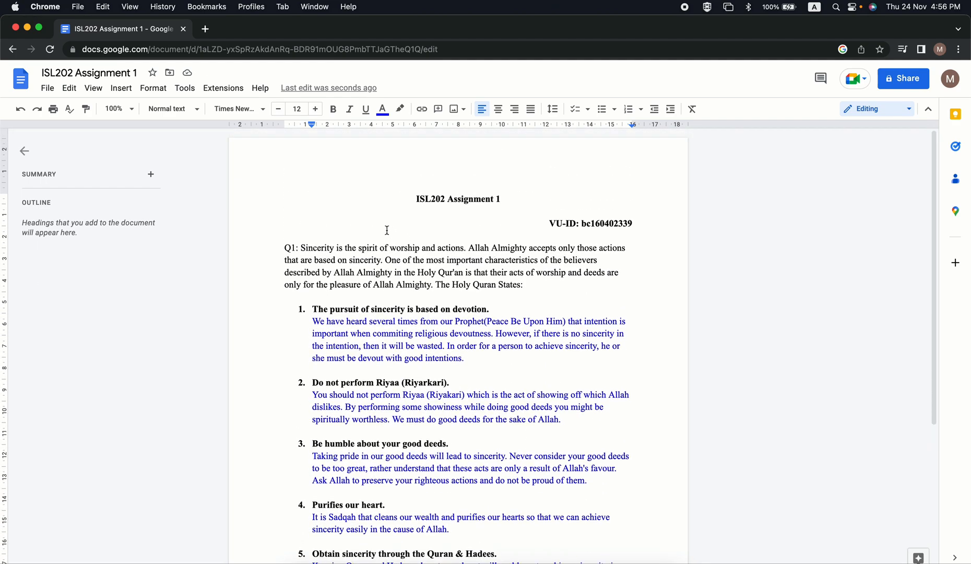
scroll(439, 268, "down", 2)
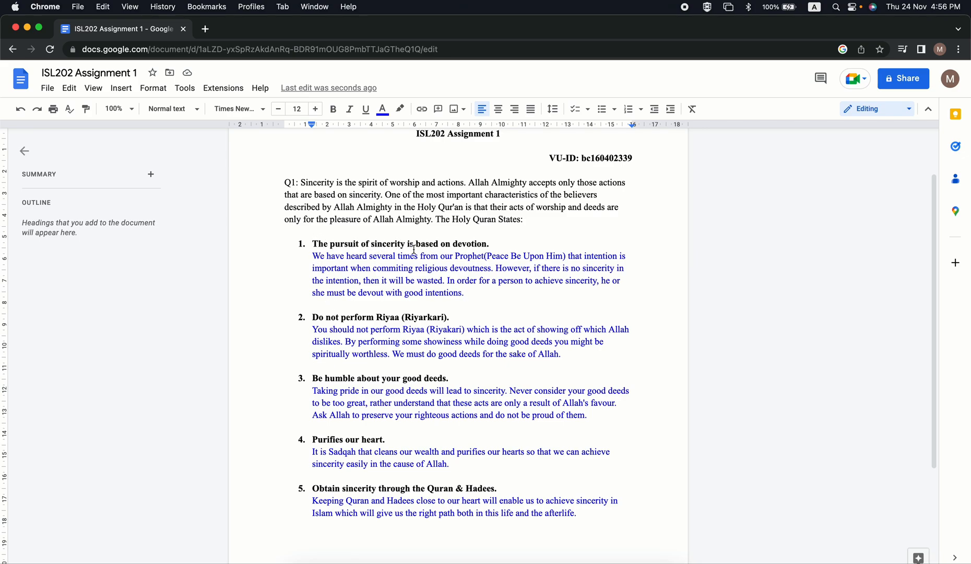
left_click(334, 245)
key("BackSpace")
key("BackSpace")
key("BackSpace")
key("BackSpace")
key("BackSpace")
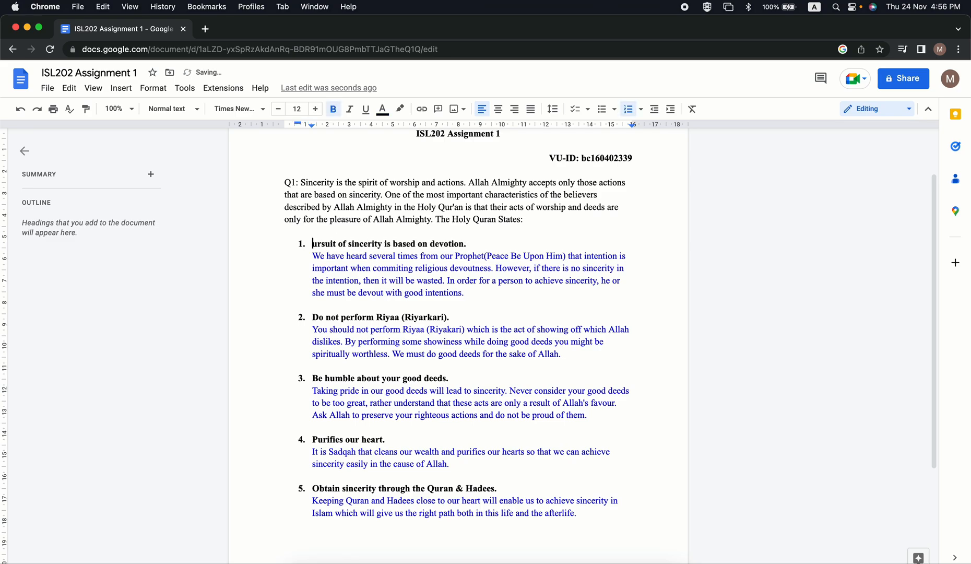
type("P")
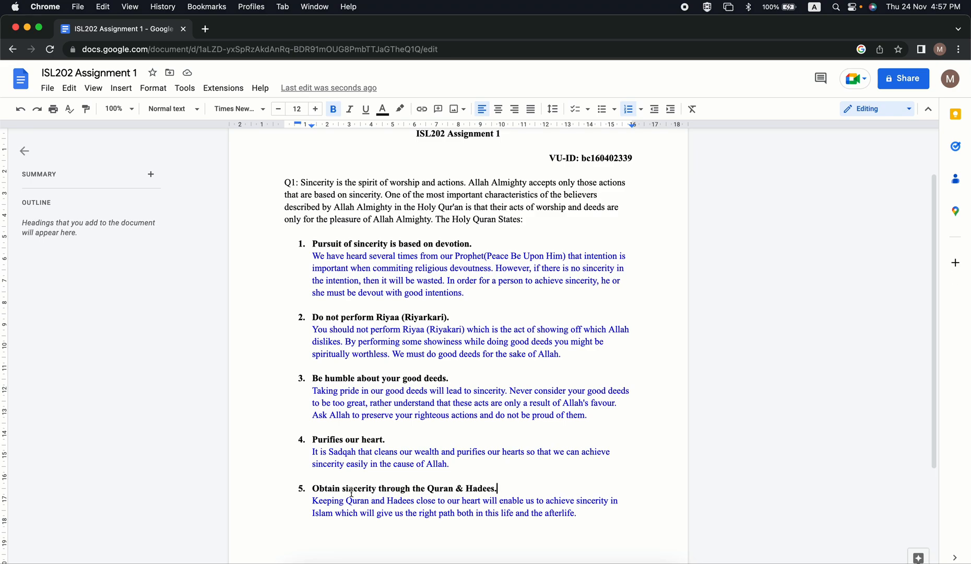
Shorten the fifth point's heading to "Sincerity through the Quran & Hadees.".
left_click_drag(346, 489, 313, 490)
type("S")
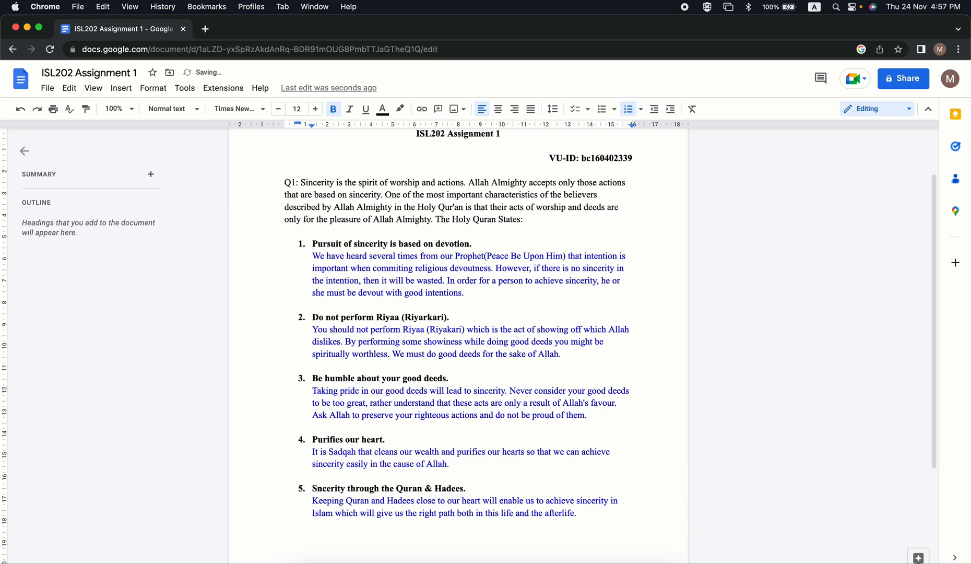
type("i")
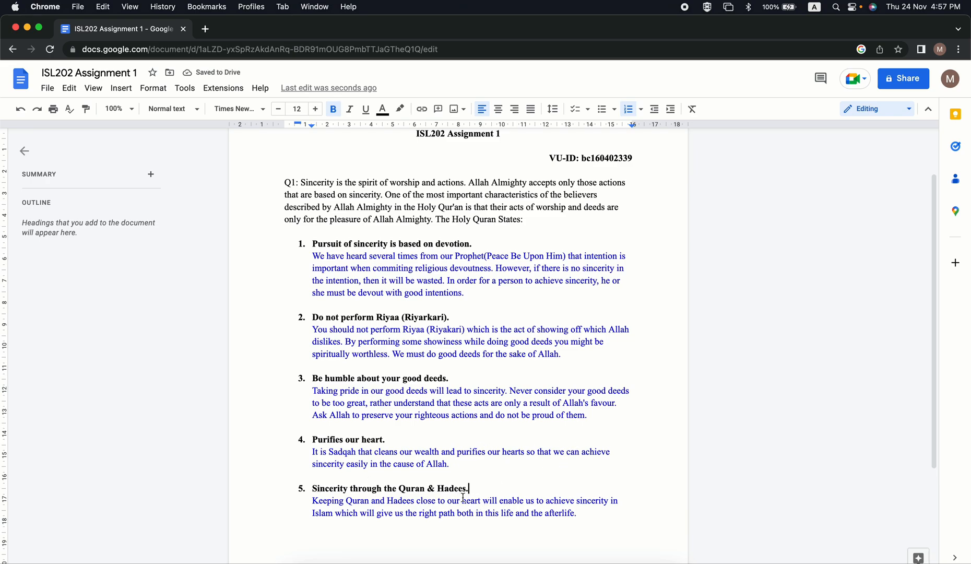
left_click_drag(489, 489, 312, 491)
left_click(478, 381)
Add the placeholder line "Hadees or Quote" in quotation marks beneath the first point's explanation, set off by a blank line.
double_click(485, 292)
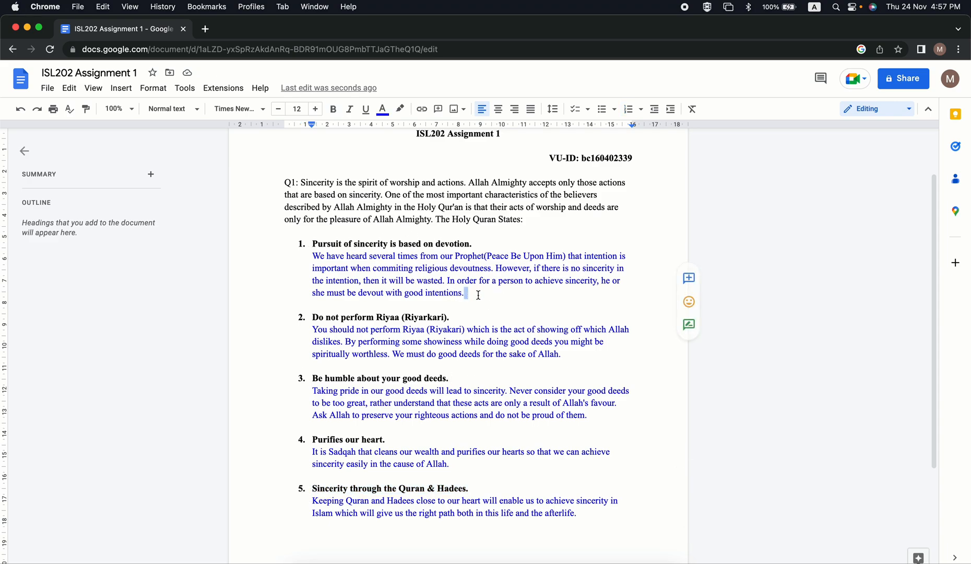
key("Return")
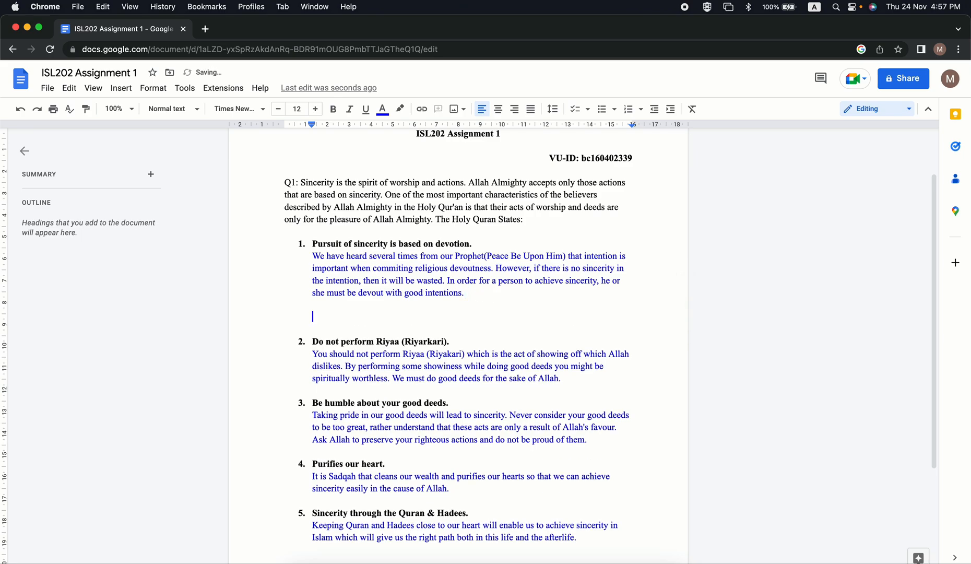
type("\"")
type("Hade")
type("es or QOute”")
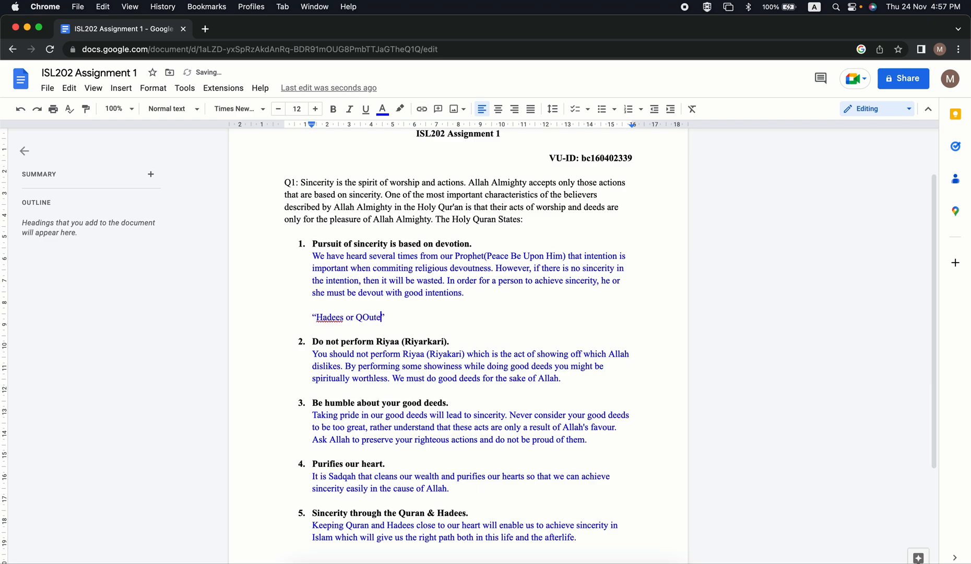
key("BackSpace")
key("BackSpace")
key("BackSpace")
key("BackSpace")
type("ote")
key("BackSpace")
key("BackSpace")
type("ute")
left_click(373, 319)
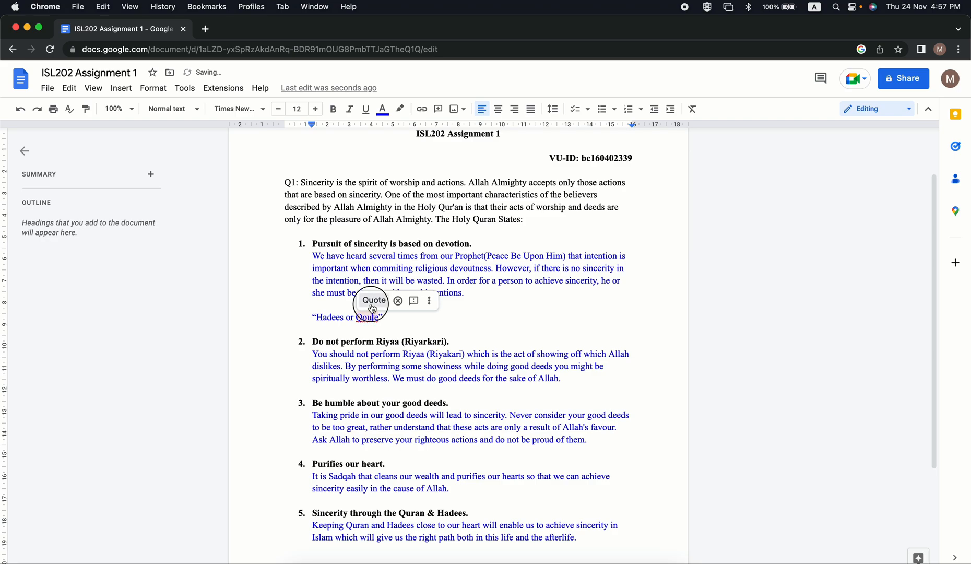
left_click(372, 307)
Copy the "Hadees or Quote" placeholder beneath the second point's explanation, with a blank line before and after it.
left_click_drag(388, 317, 301, 318)
key("super+c")
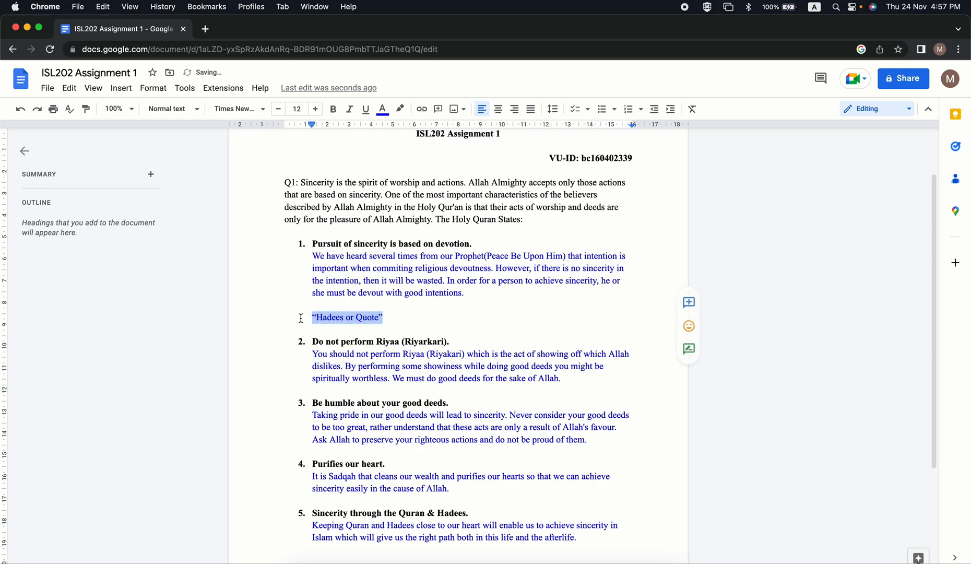
left_click(571, 384)
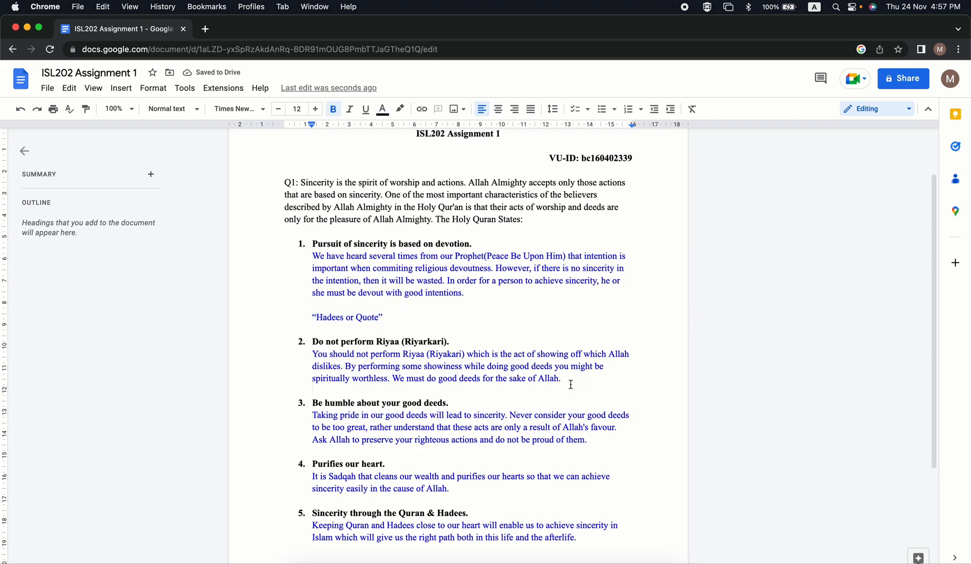
double_click(570, 384)
key("Return")
key("Return")
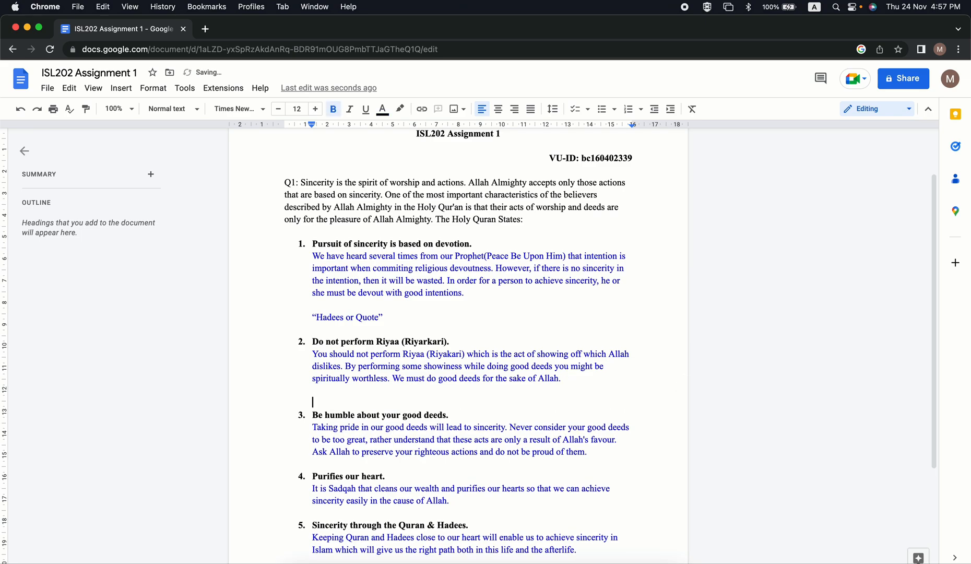
key("super+v")
key("Return")
Paste the "Hadees or Quote" placeholder beneath the third point's explanation, keeping a blank line before the fourth point.
key("Down")
key("Down")
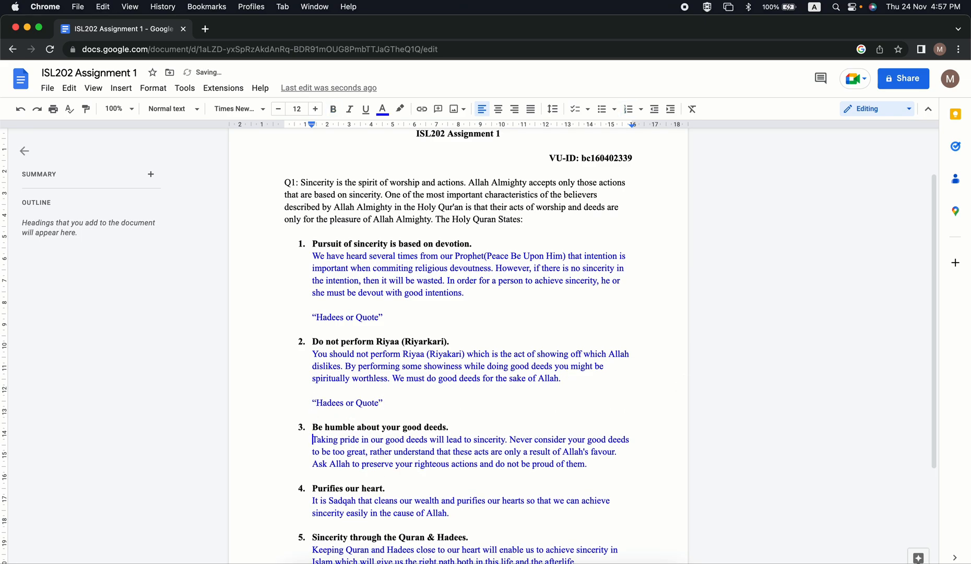
key("Down")
key("Return")
key("super+v")
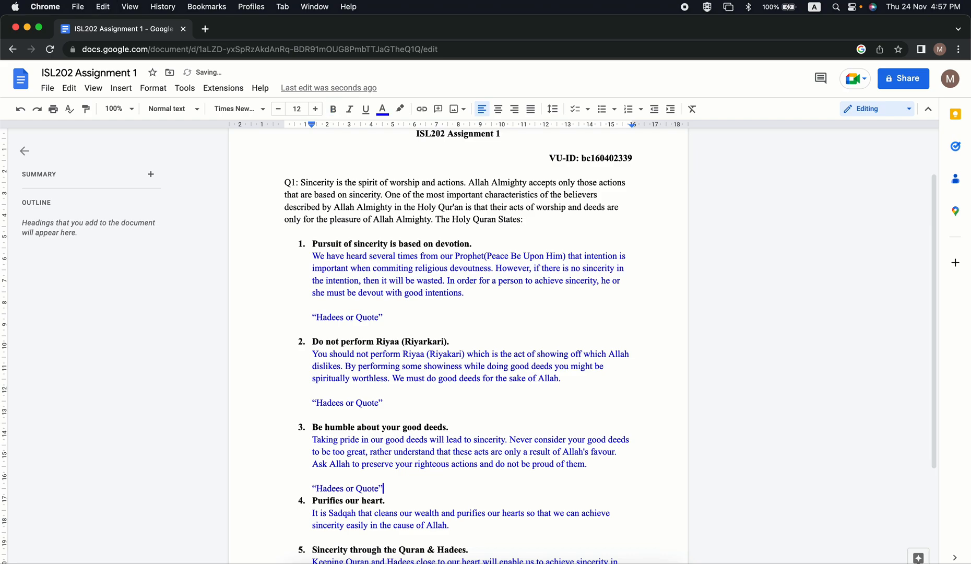
key("Return")
Paste the "Hadees or Quote" placeholder beneath the fourth point's explanation and separate it from the explanation with a blank line.
key("Down")
key("Down")
key("Down")
key("Down")
key("Return")
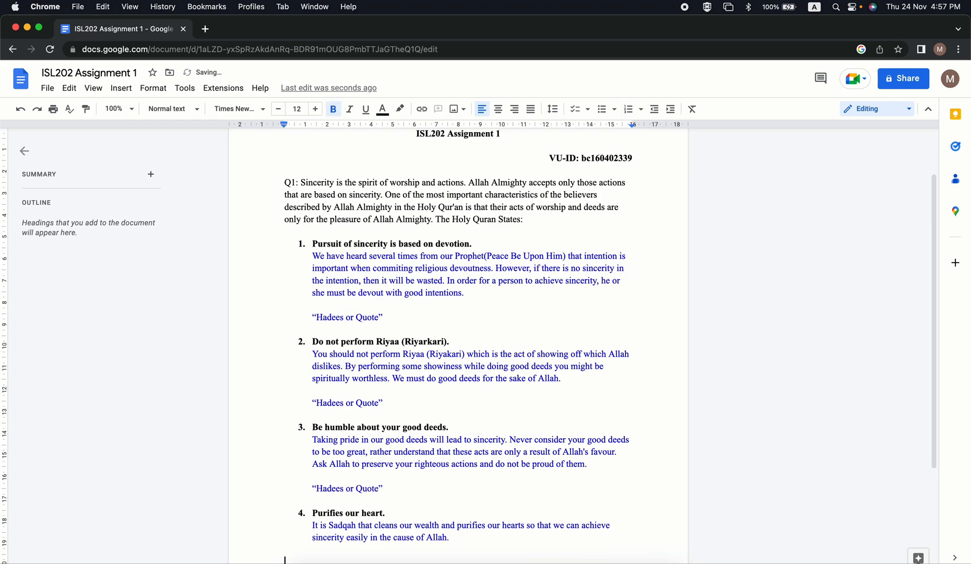
key("super+v")
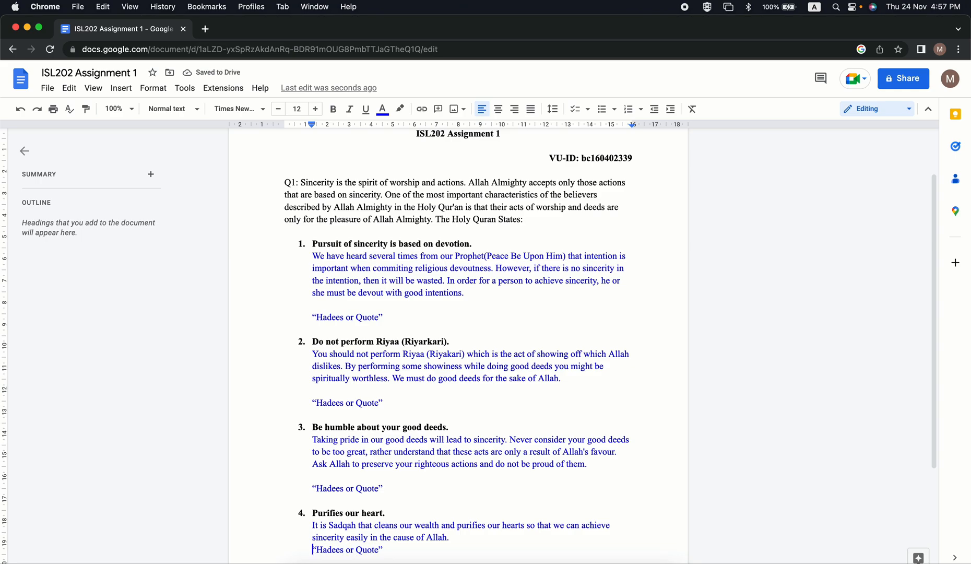
key("Return")
Paste the "Hadees or Quote" placeholder beneath the fifth point's explanation.
key("Down")
key("Down")
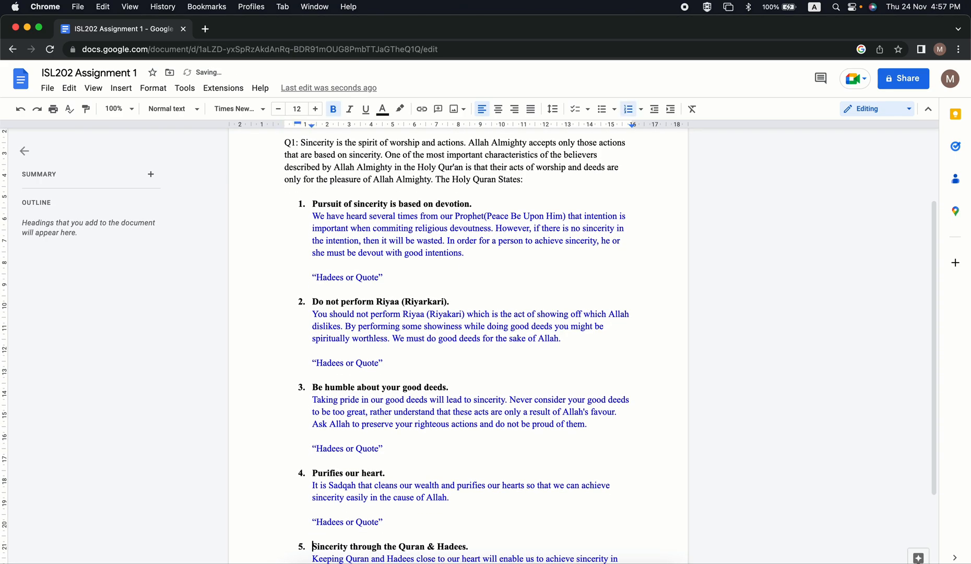
key("Down")
key("Down")
key("Down")
key("cmd+v")
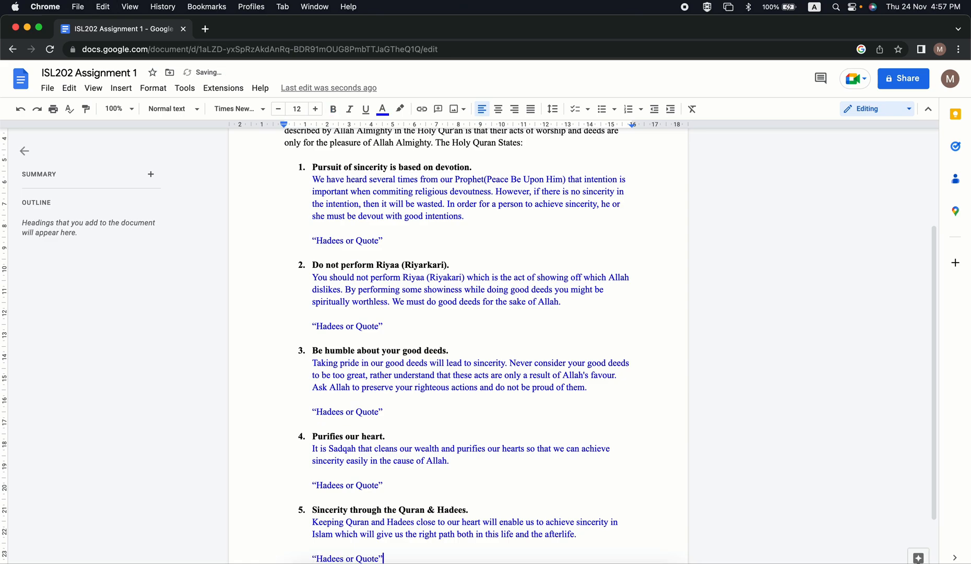
Apply the Times New Roman font to the entire document.
key("Up")
key("Up")
key("Up")
key("Up")
key("Up")
key("Up")
key("Up")
key("Up")
key("Up")
key("Up")
key("Up")
key("Up")
key("Up")
key("Up")
key("Up")
key("Up")
key("Up")
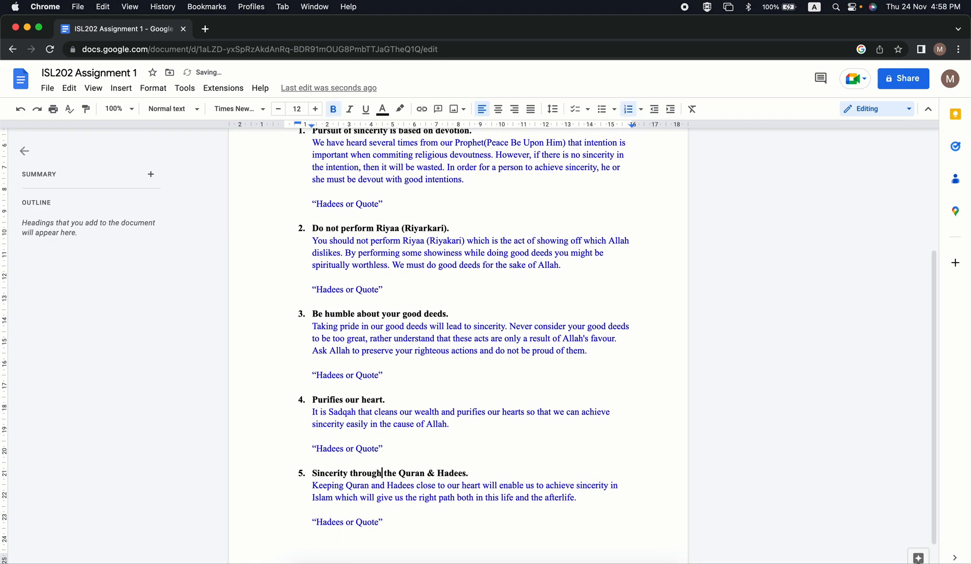
key("Up")
key("Up")
key("Up")
key("Up")
key("Up")
key("Up")
key("Up")
key("Up")
key("Up")
key("Up")
key("Up")
key("Up")
key("Up")
key("Up")
key("Up")
key("Up")
key("Up")
key("Up")
key("Up")
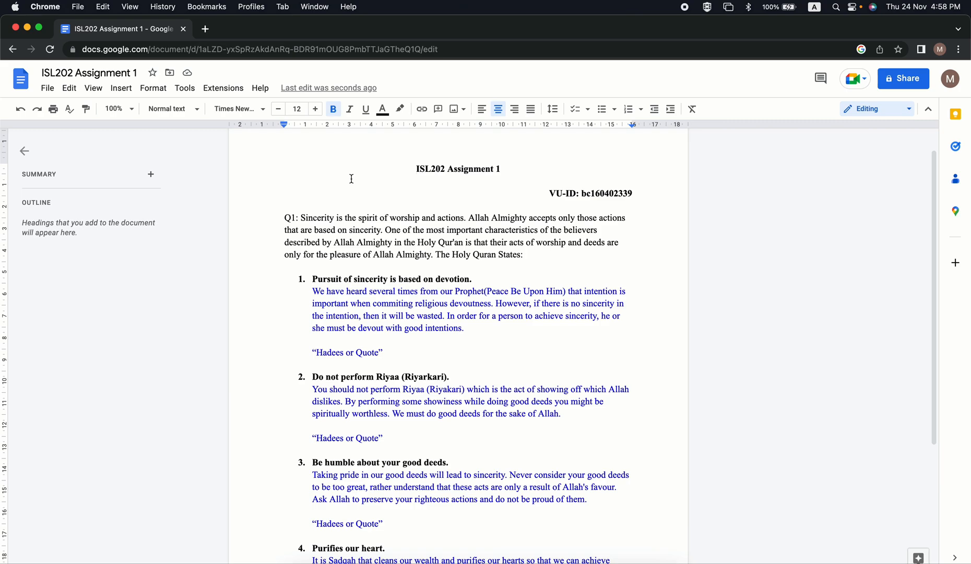
left_click(431, 291)
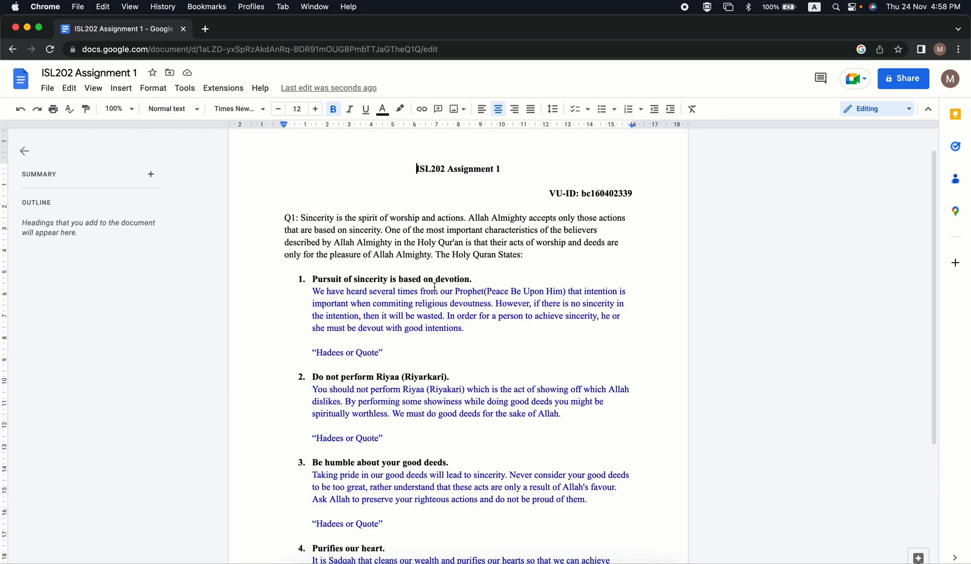
left_click(453, 255)
key("super+a")
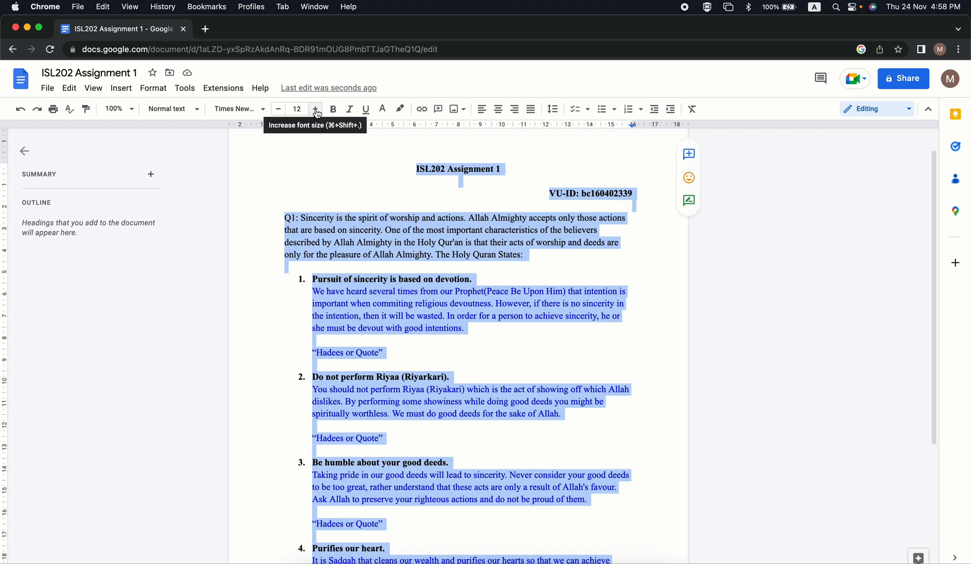
left_click(246, 110)
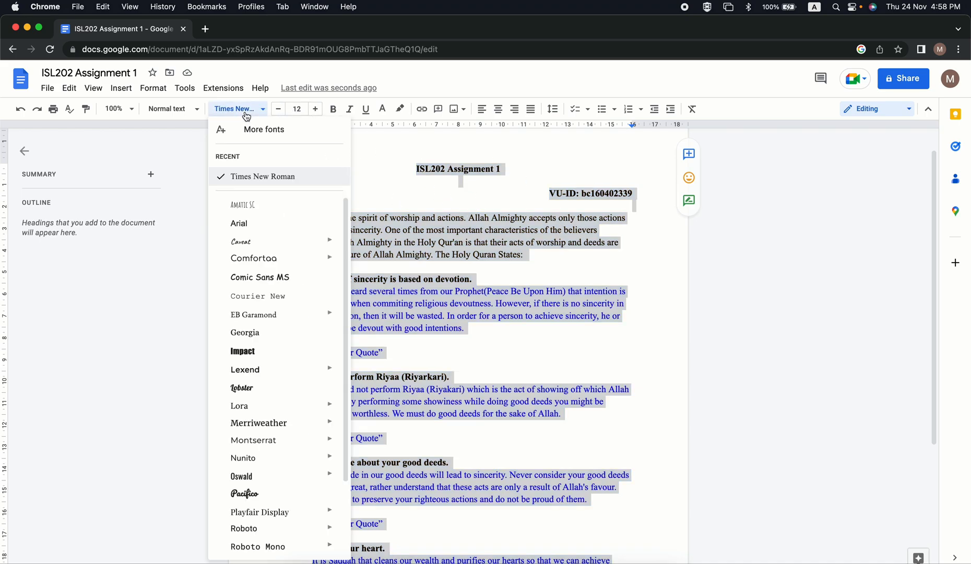
left_click(277, 175)
left_click(420, 200)
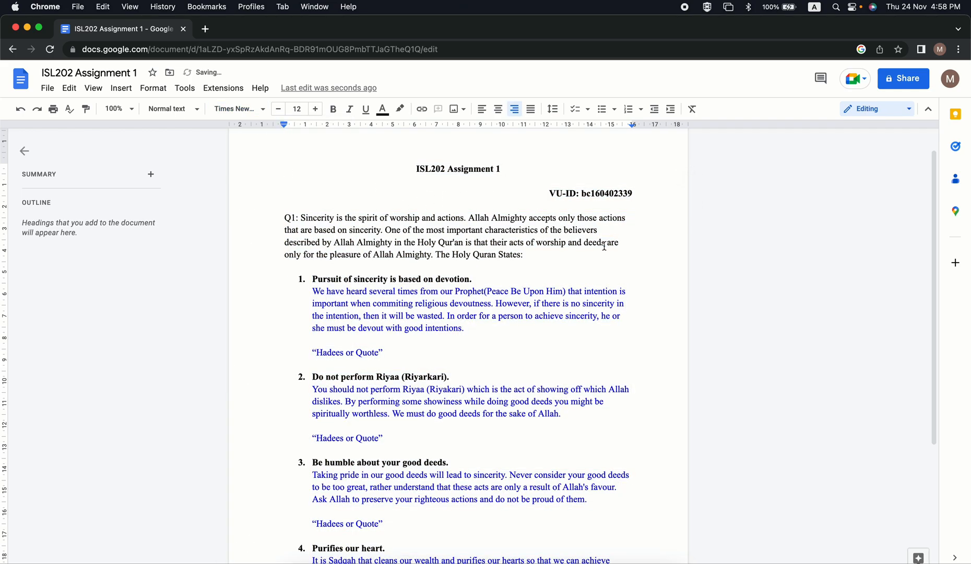
left_click(573, 254)
Insert a comma after "Islam" in the fifth point's explanation.
scroll(548, 340, "down", 5)
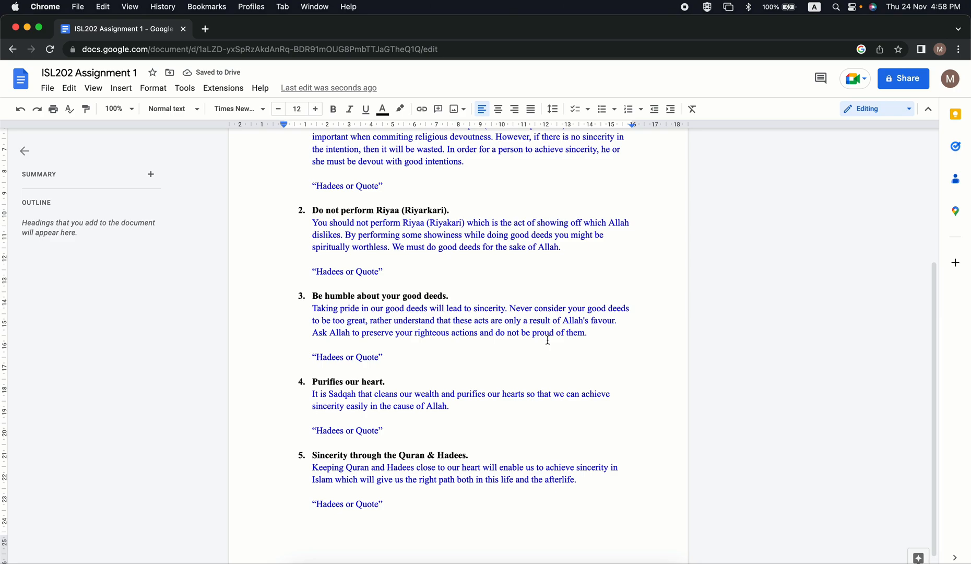
left_click(333, 479)
type(",")
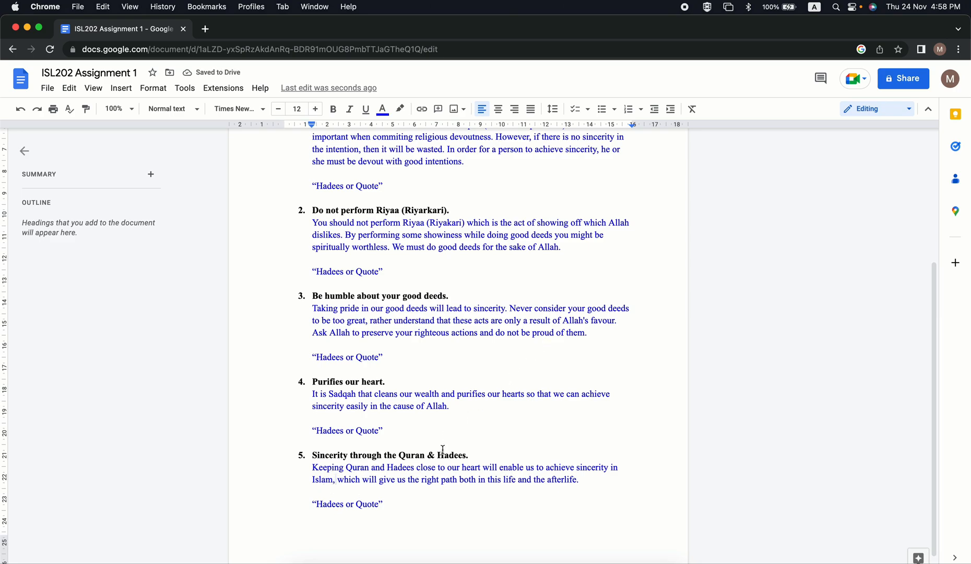
Move the "Pursuit of sincerity is based on devotion." point, with its explanation and placeholder, below the "Do not perform Riyaa (Riyarkari)." point.
scroll(476, 341, "up", 1)
scroll(476, 341, "up", 3)
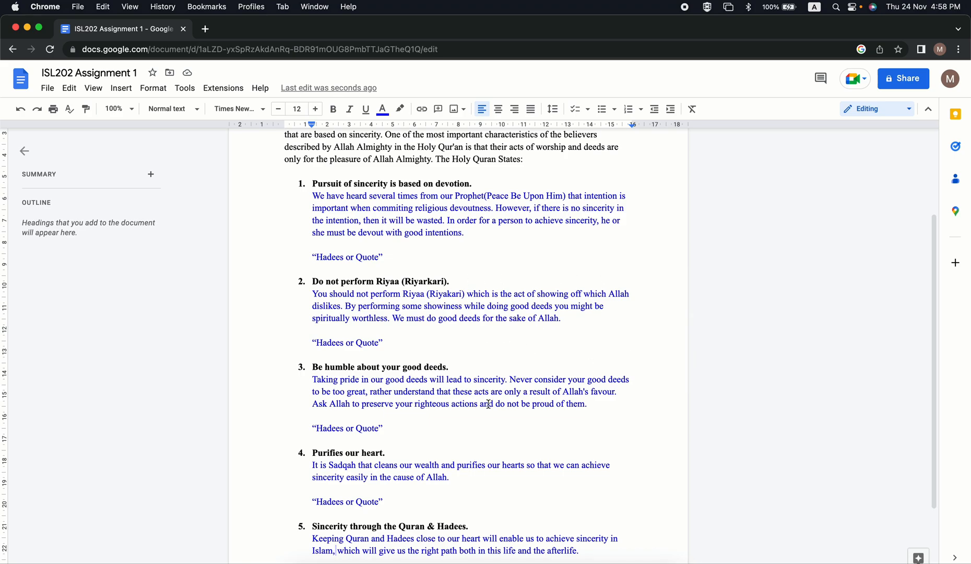
scroll(489, 404, "down", 3)
scroll(489, 404, "up", 8)
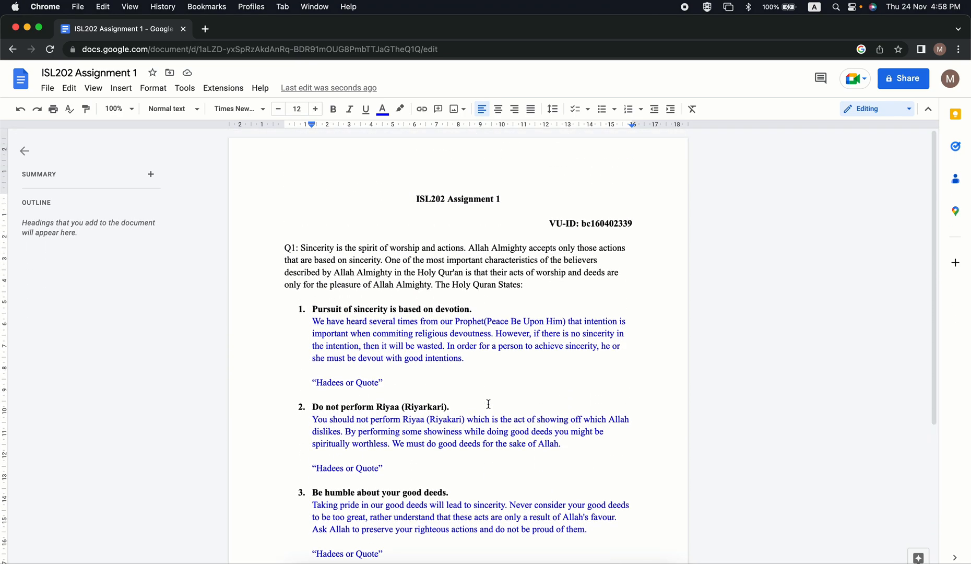
scroll(489, 405, "down", 4)
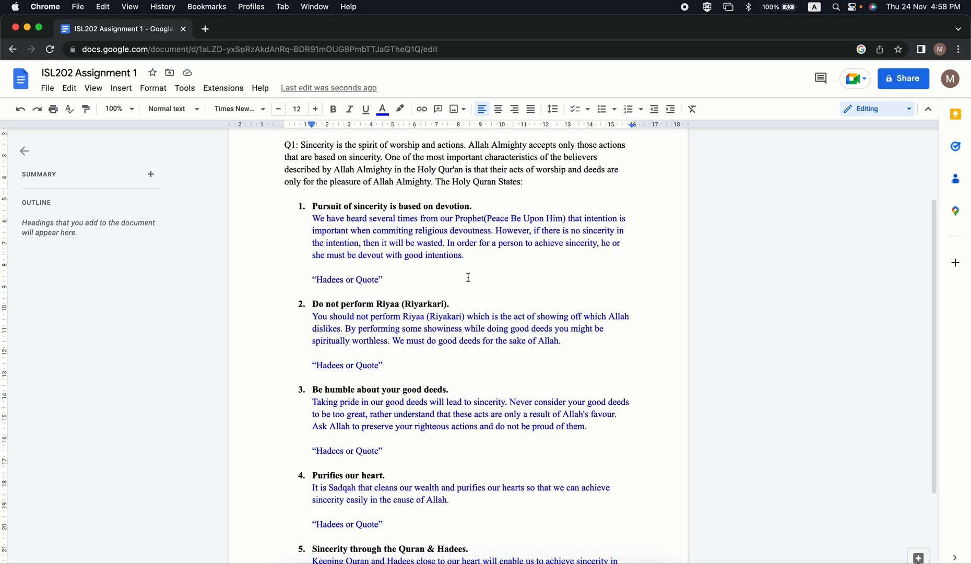
left_click_drag(386, 279, 314, 204)
key("super+c")
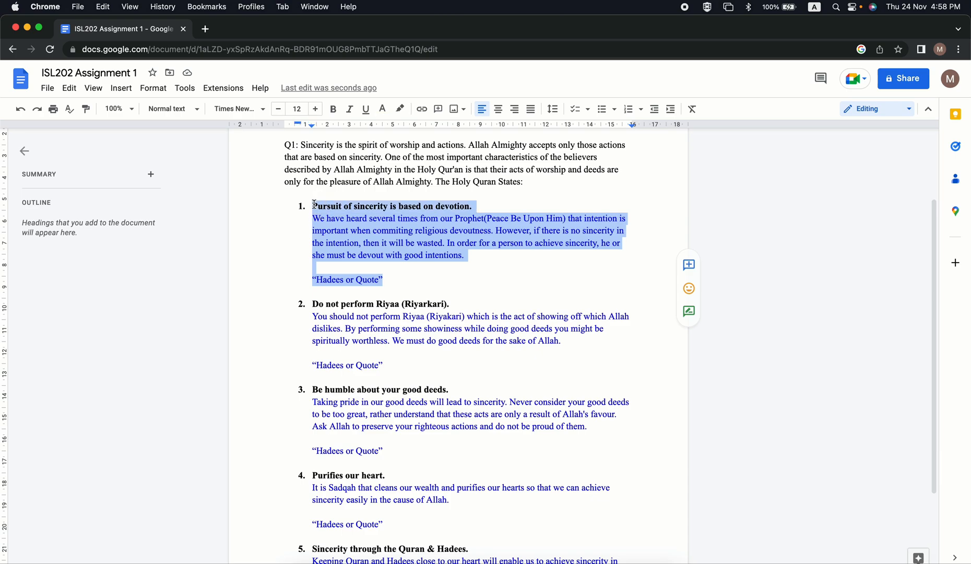
key("BackSpace")
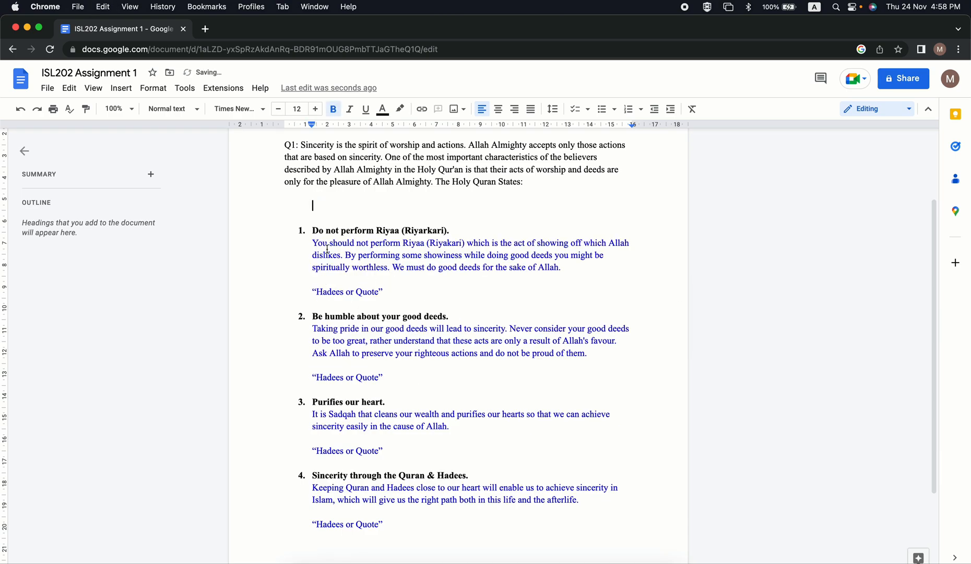
left_click(390, 290)
key("Return")
key("Return")
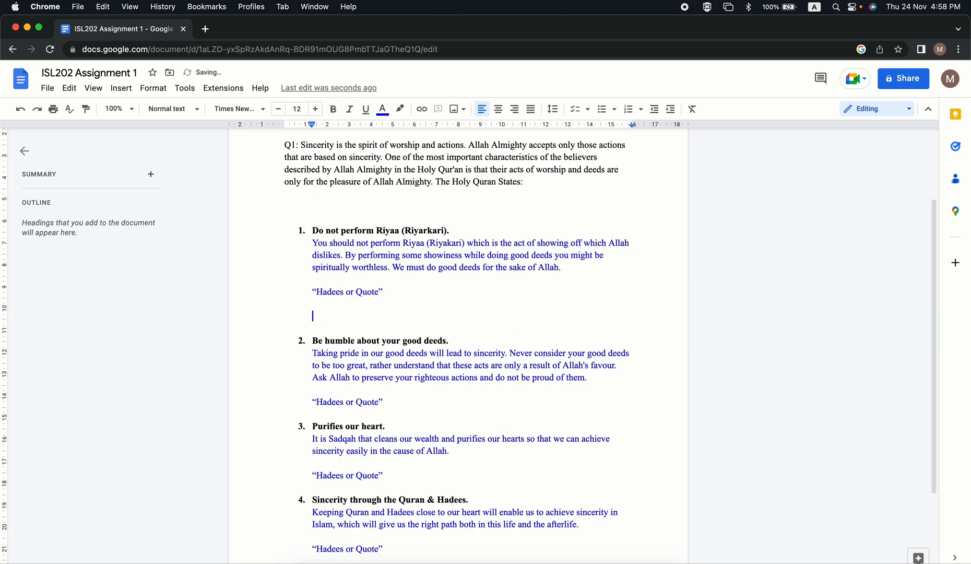
key("super+v")
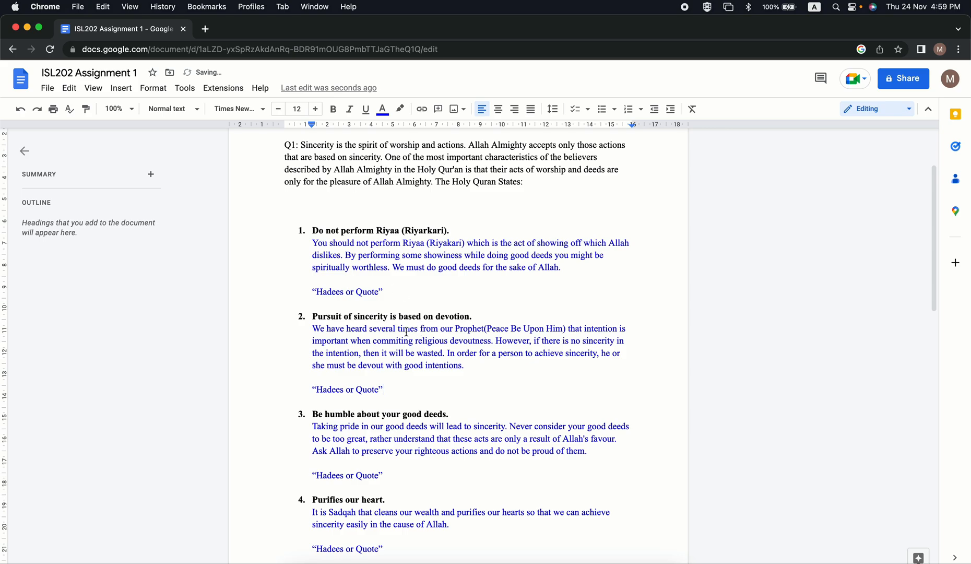
scroll(392, 388, "down", 3)
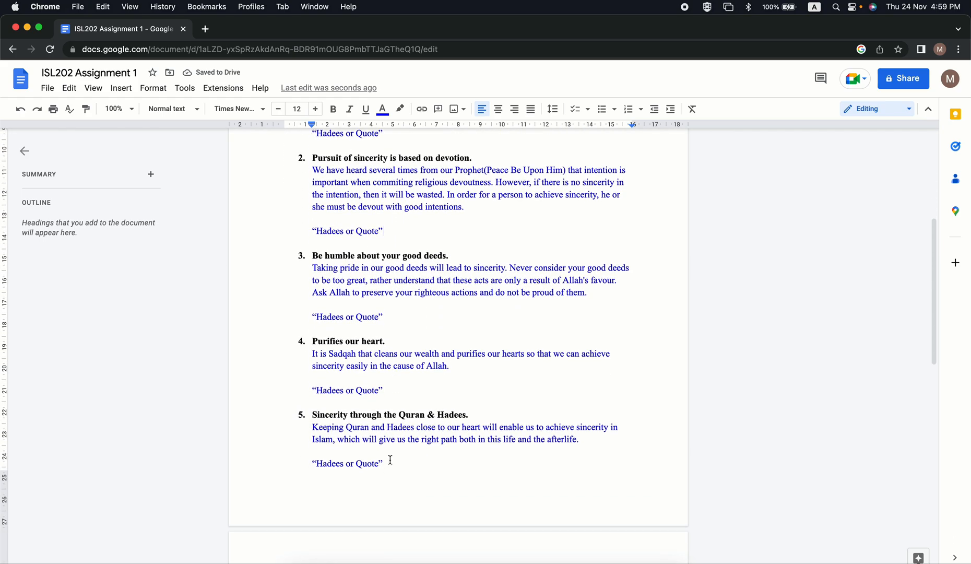
Move the "Sincerity through the Quran & Hadees." point, with its explanation and placeholder, above the "Purifies our heart." point.
left_click_drag(391, 459, 279, 414)
key("super+x")
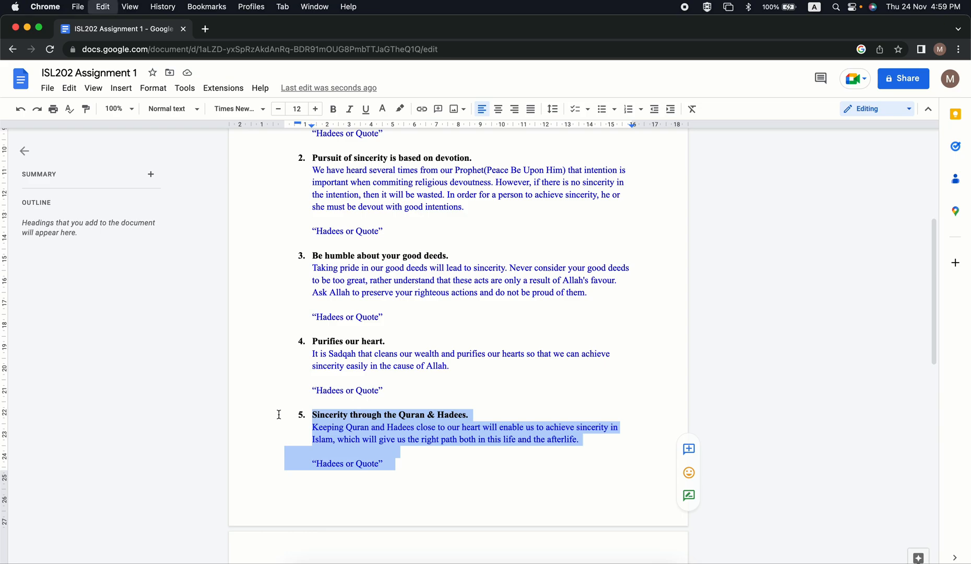
left_click(395, 360)
key("Return")
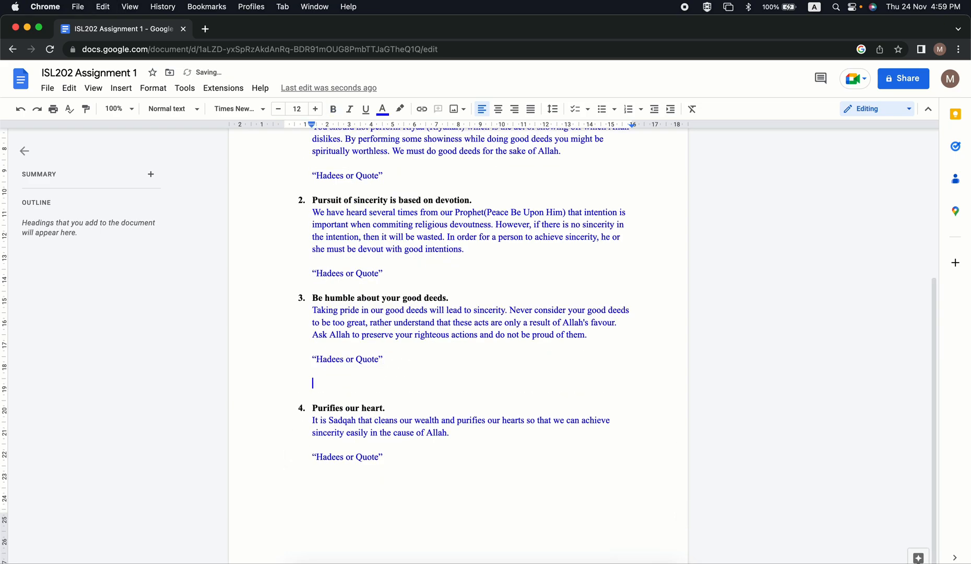
key("super+v")
Delete the empty lines after the last point's placeholder to remove the blank second page.
key("Down")
key("Down")
key("Down")
key("Down")
key("Down")
key("Down")
key("Down")
key("Down")
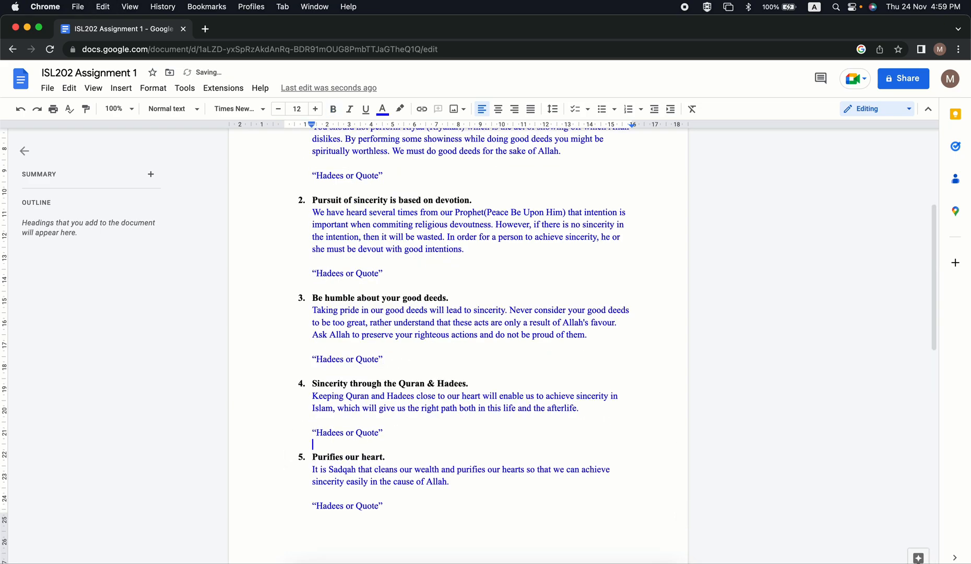
key("Down")
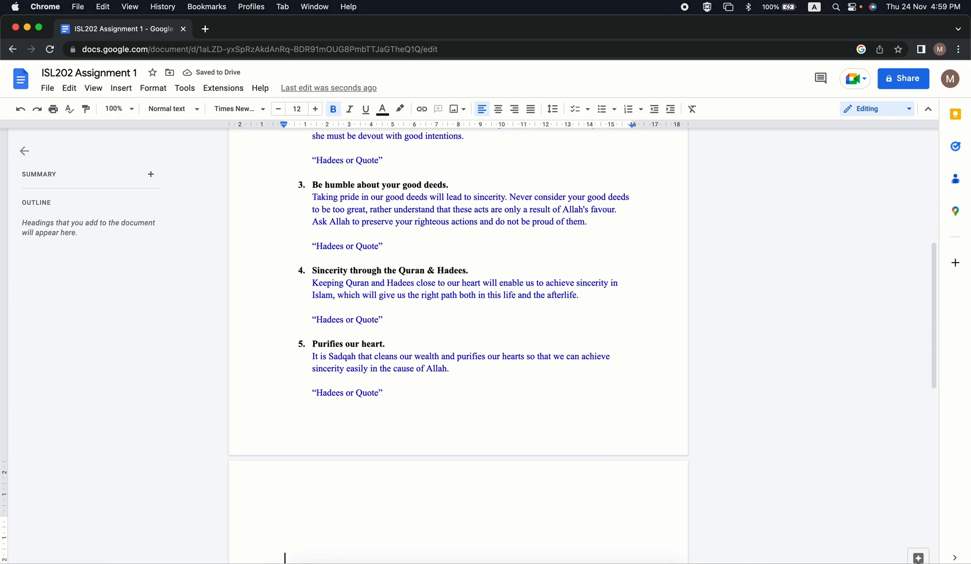
key("BackSpace")
key("BackSpace")
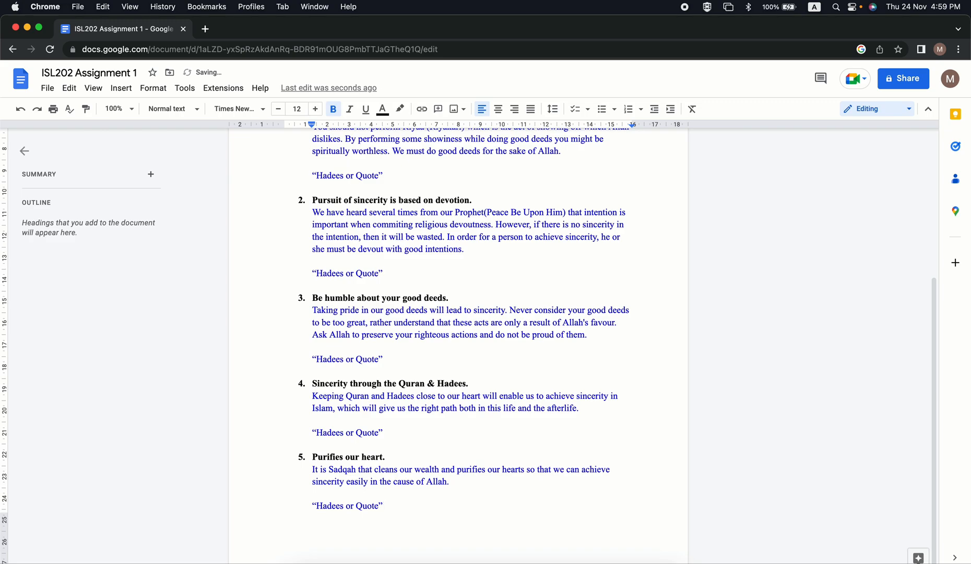
Remove one of the extra blank lines between the Q1 paragraph and the "Do not perform Riyaa (Riyarkari)." point.
key("Up")
key("Up")
key("Up")
key("Up")
key("Up")
key("Up")
key("Up")
key("Up")
key("Up")
key("Up")
key("Up")
key("Up")
key("Up")
key("Up")
key("Up")
key("Up")
key("Up")
key("Up")
key("Up")
key("Up")
key("Up")
key("Up")
key("Up")
key("Up")
key("Up")
key("Up")
key("Up")
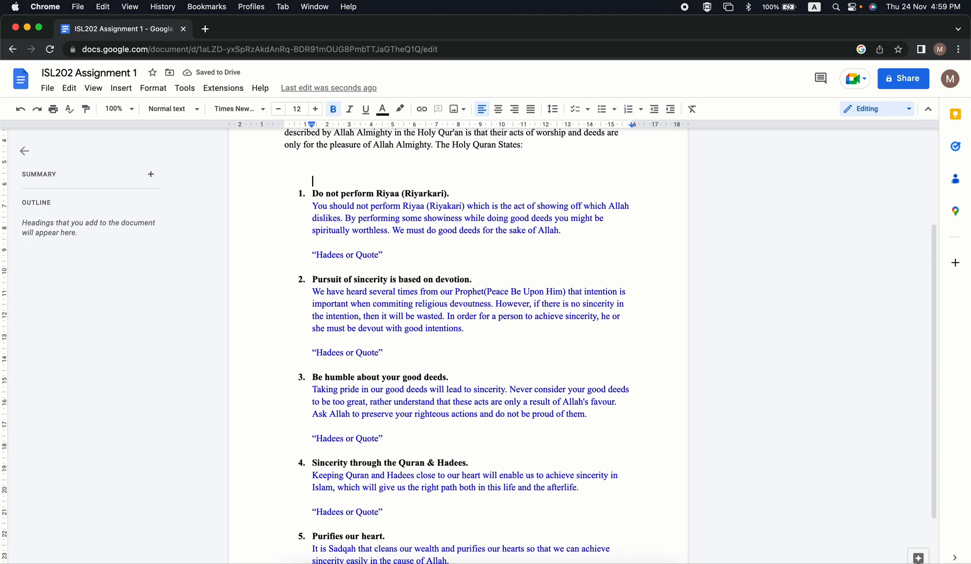
key("Up")
key("Up")
key("Up")
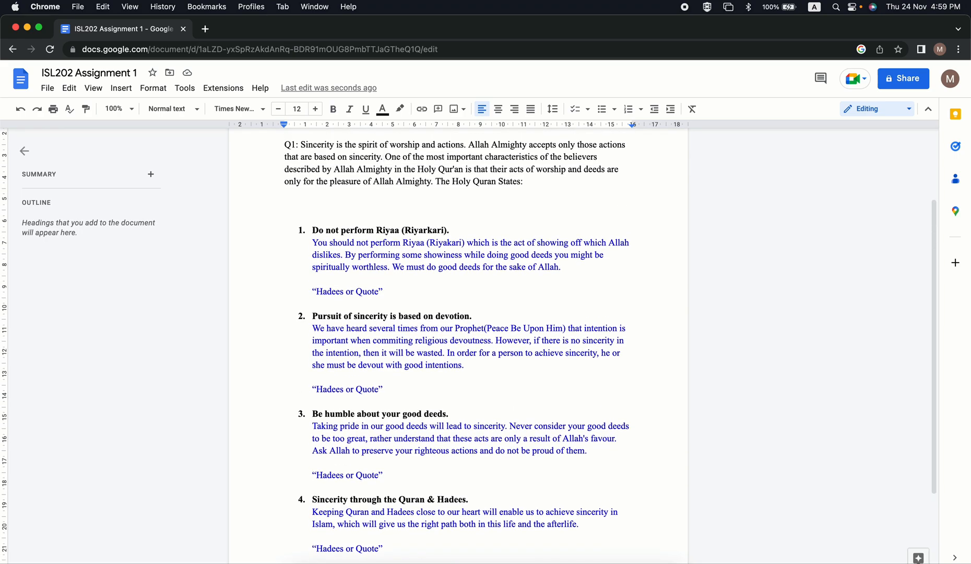
key("Down")
key("BackSpace")
key("BackSpace")
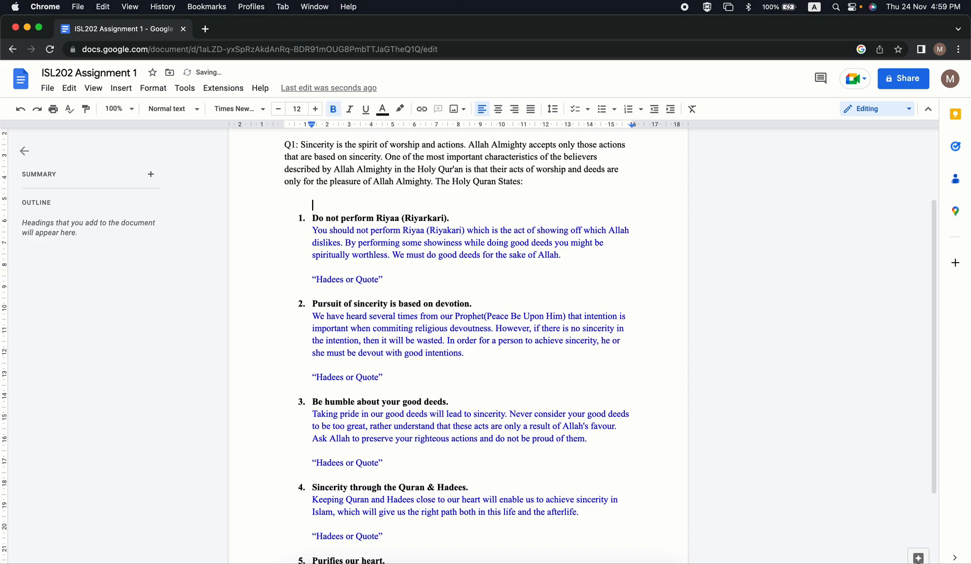
Check the order and line spacing of the numbered points, returning to the document's title.
key("Down")
key("Down")
key("Down")
key("Down")
key("Down")
key("Down")
key("Down")
key("Down")
key("Down")
key("Down")
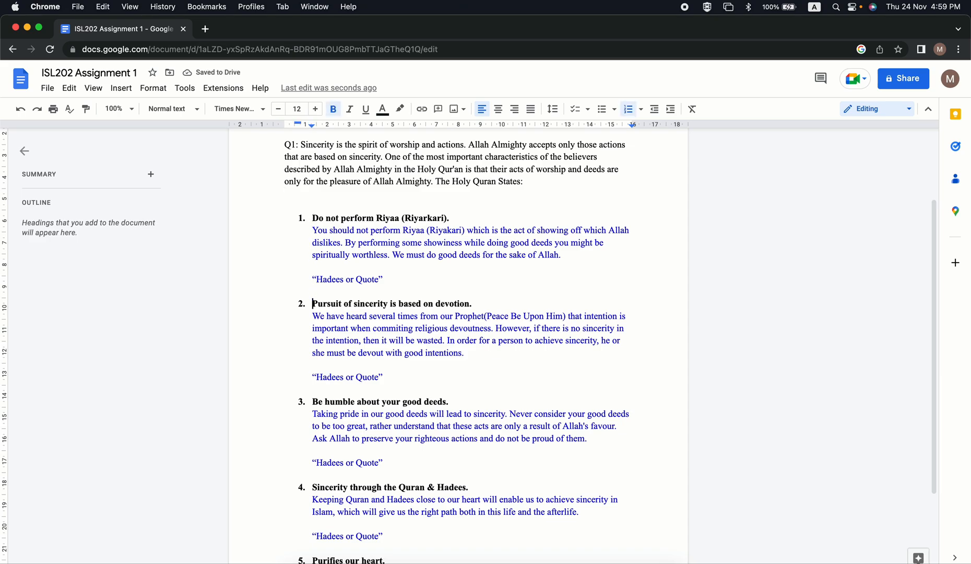
key("Down")
key("Down")
key("Down")
key("Down")
key("Down")
key("Down")
key("Up")
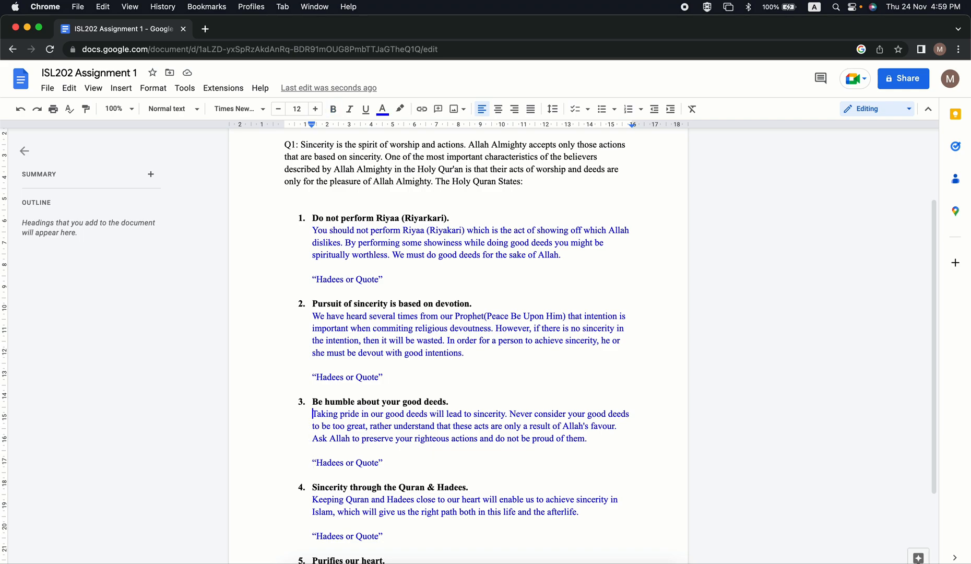
key("Up")
key("Up")
key("Up")
key("Up")
key("Up")
key("Up")
key("Up")
key("Up")
key("Up")
key("Up")
key("Up")
key("Up")
key("Up")
key("Up")
key("Up")
key("Up")
key("Up")
key("Up")
key("Up")
key("Up")
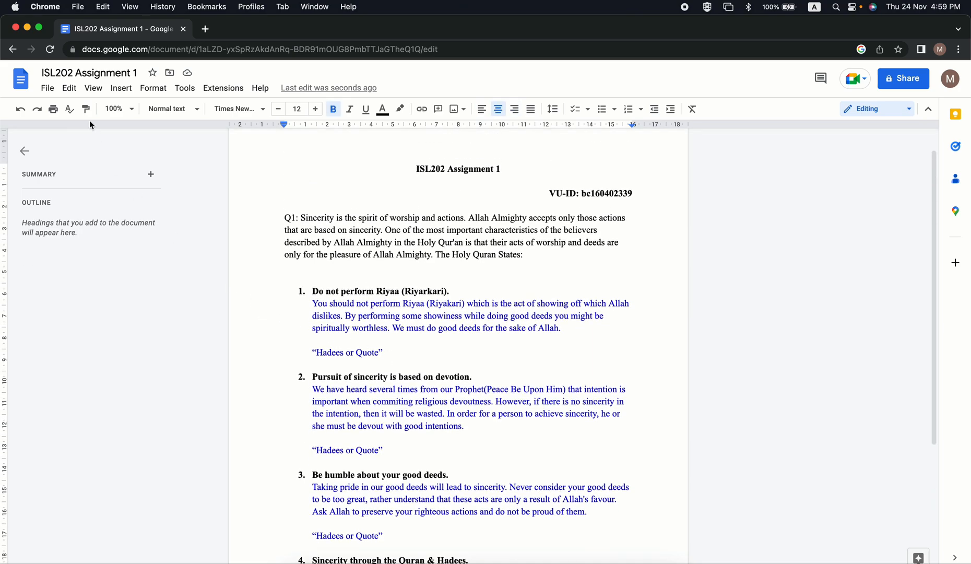
Download the document in Microsoft Word (.docx) format and open the downloaded file in Word.
left_click(47, 88)
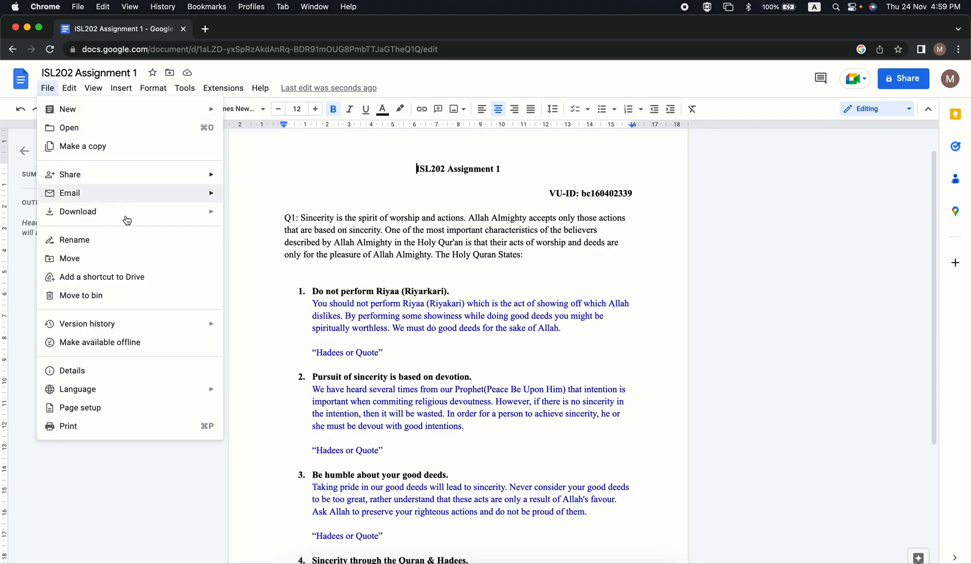
mouse_move(153, 215)
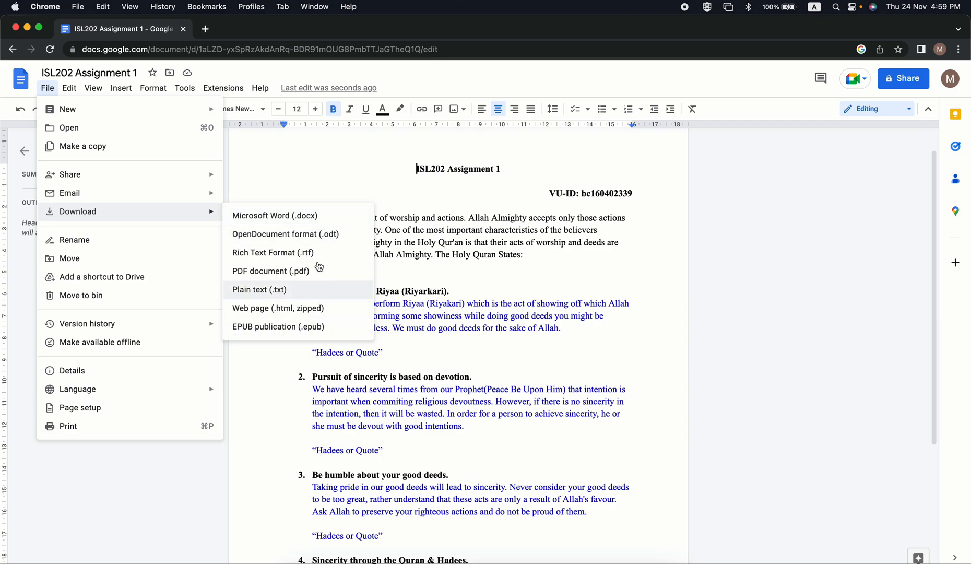
left_click(293, 221)
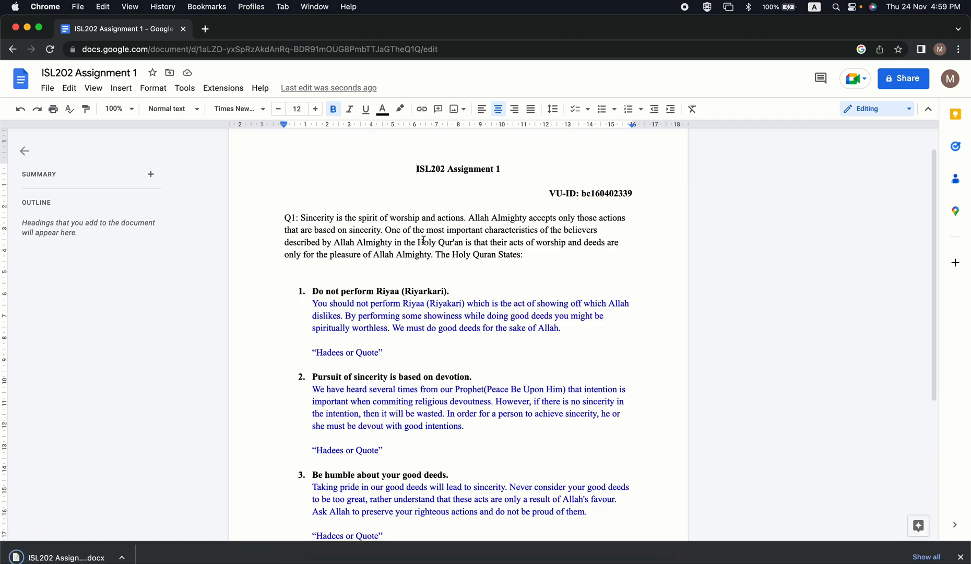
left_click(85, 557)
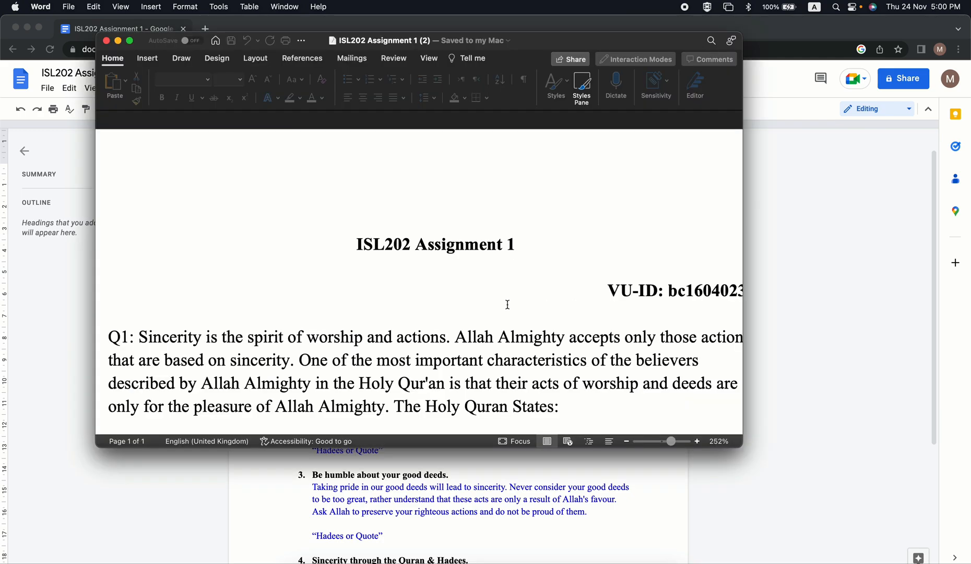
Inspect the full page layout of the downloaded assignment in an enlarged Word window and close the file.
double_click(615, 42)
scroll(635, 326, "down", 3)
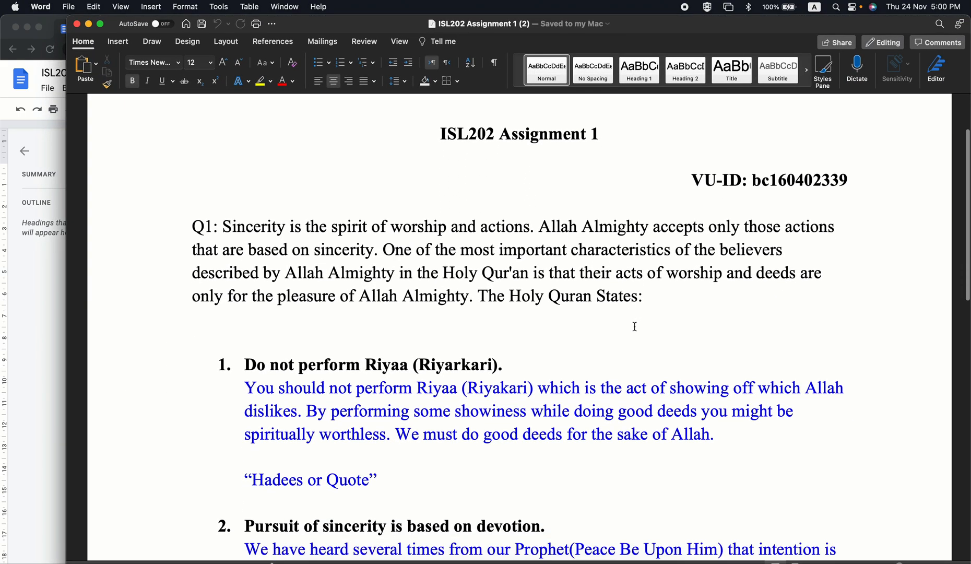
left_click_drag(899, 563, 888, 563)
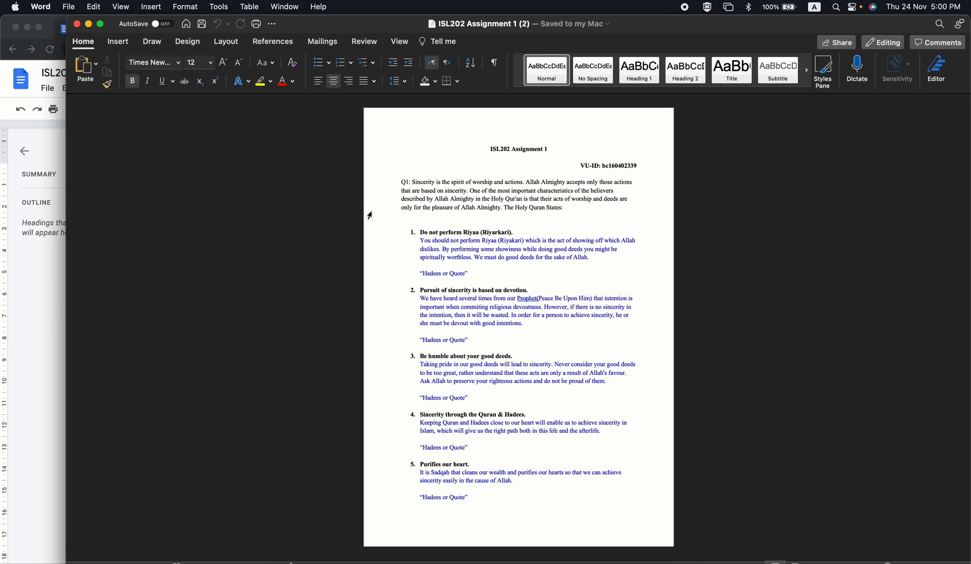
left_click(79, 27)
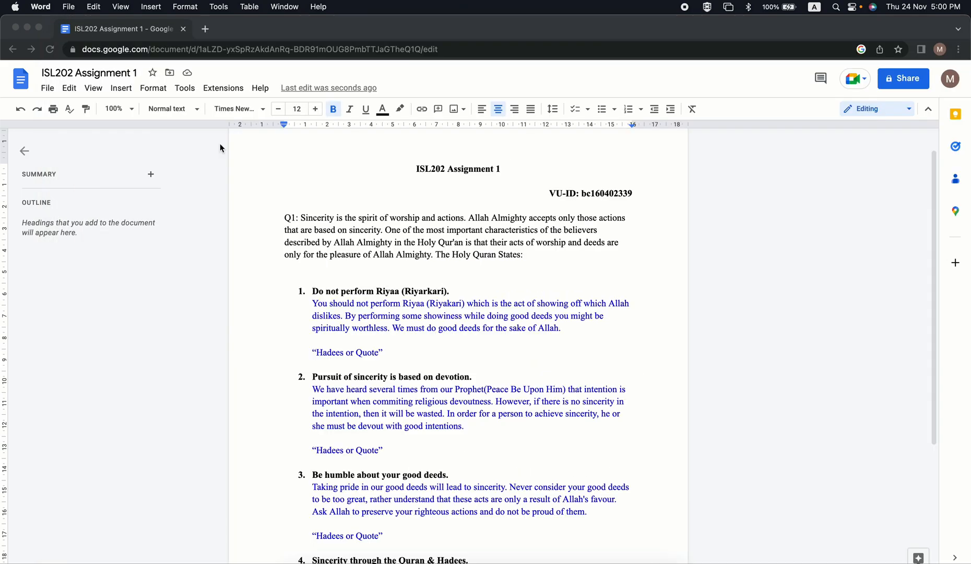
Review the finished assignment in Google Docs, from the title and Q1 paragraph through all five points.
scroll(464, 339, "down", 3)
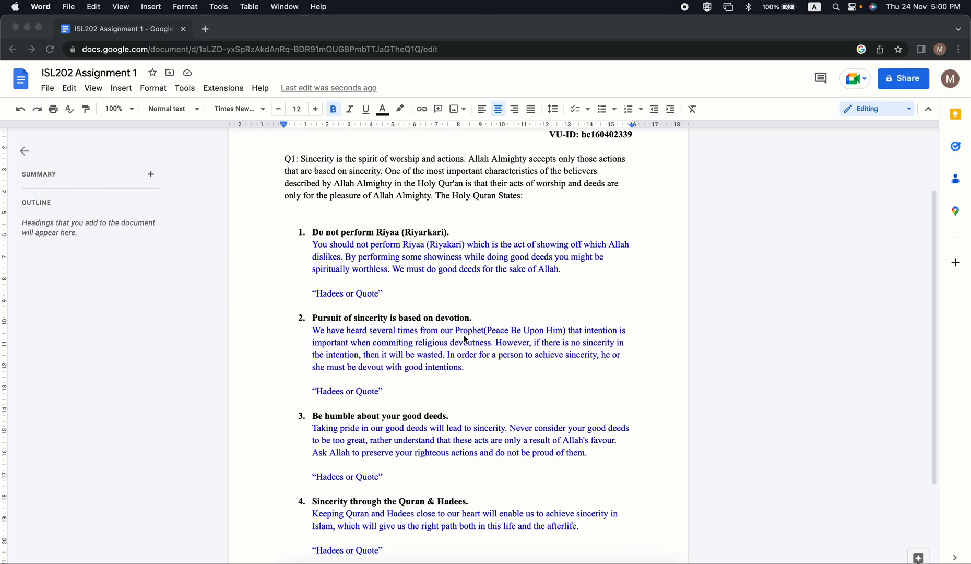
scroll(552, 397, "down", 5)
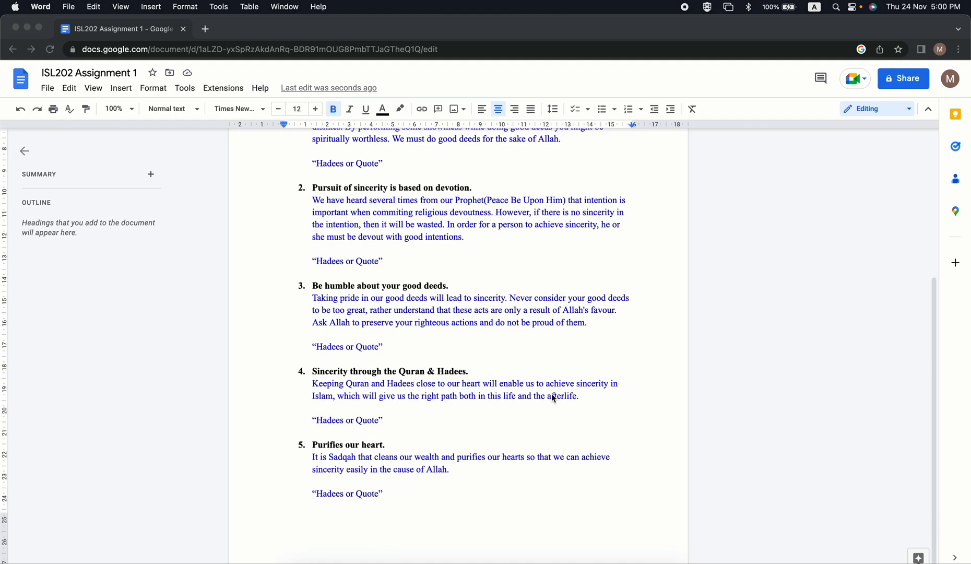
scroll(553, 397, "up", 8)
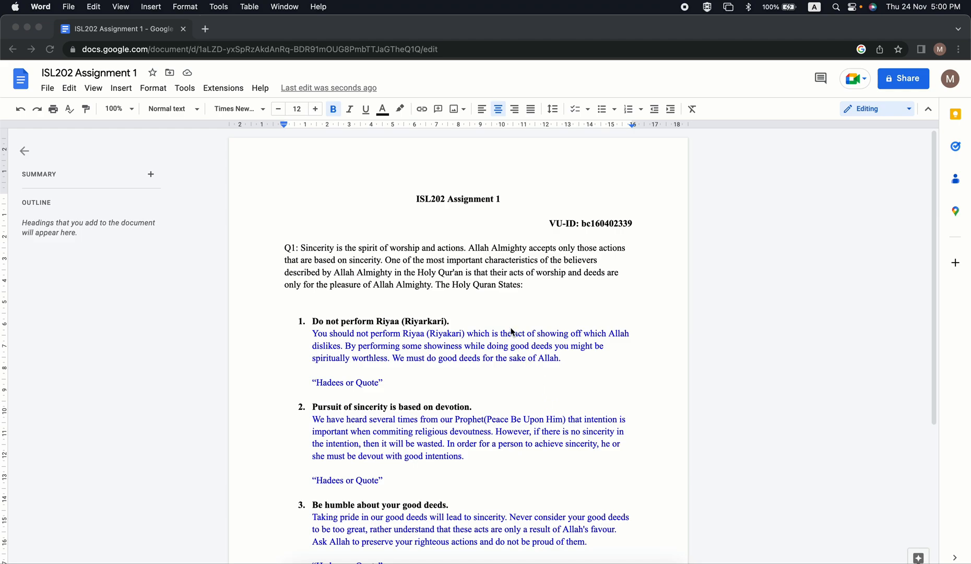
scroll(512, 331, "down", 2)
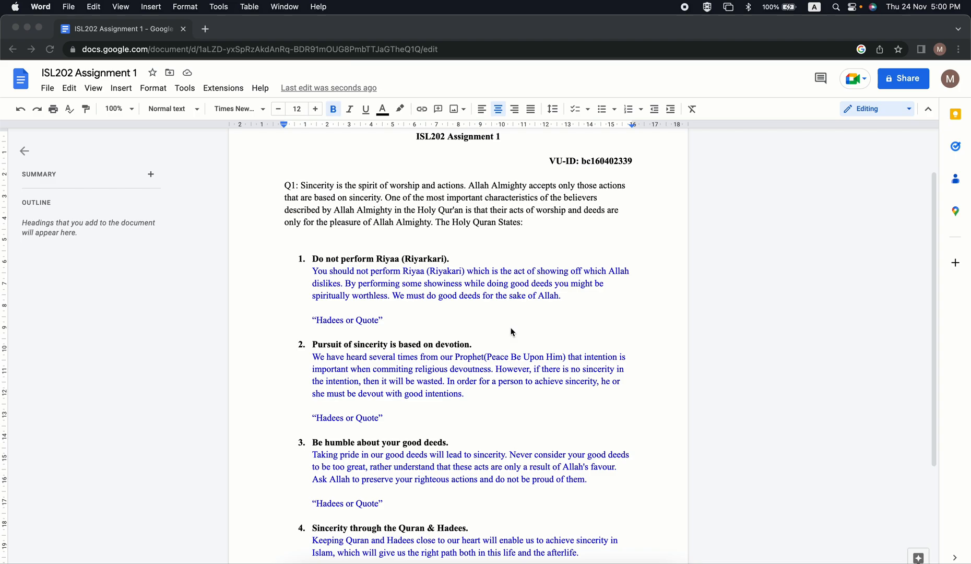
scroll(512, 332, "down", 3)
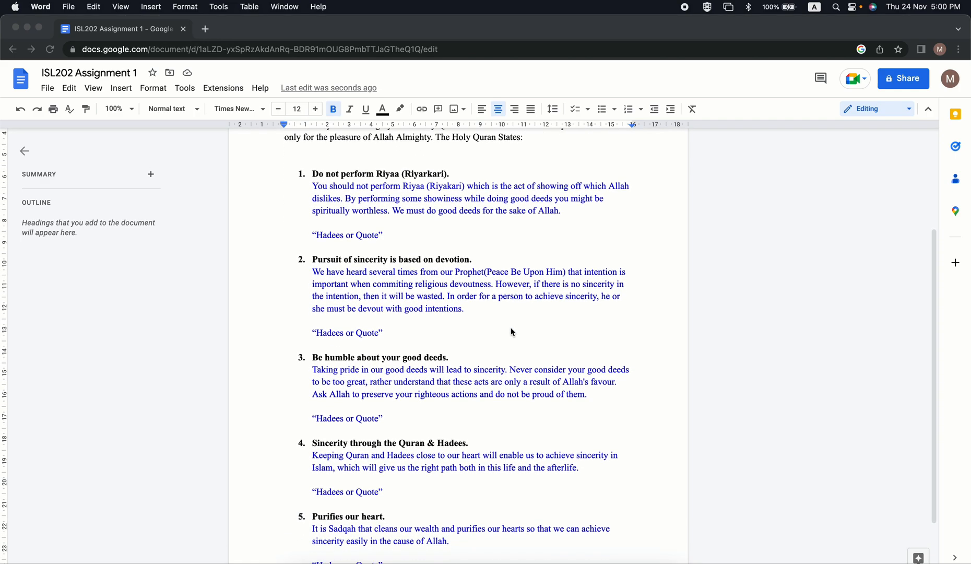
scroll(512, 332, "up", 4)
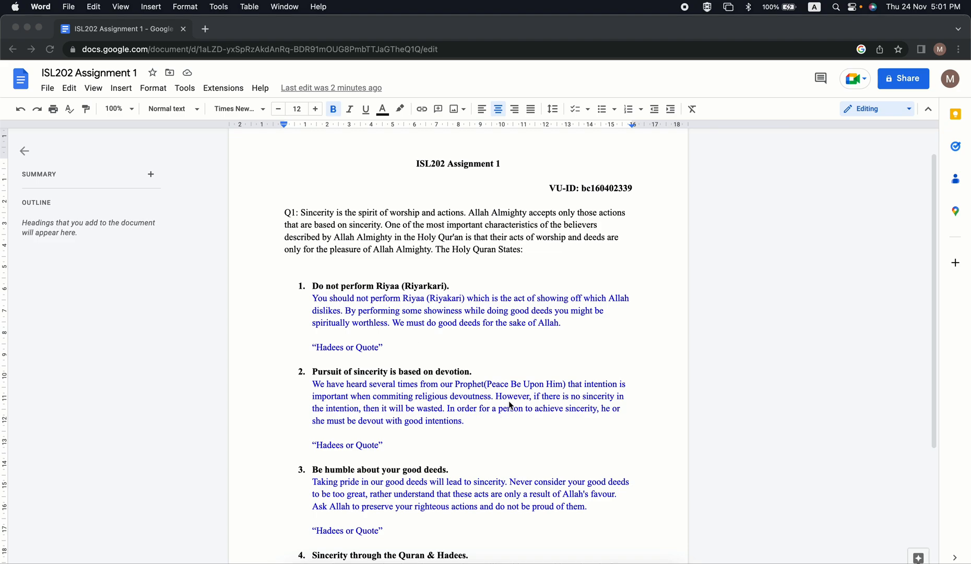
scroll(512, 405, "down", 2)
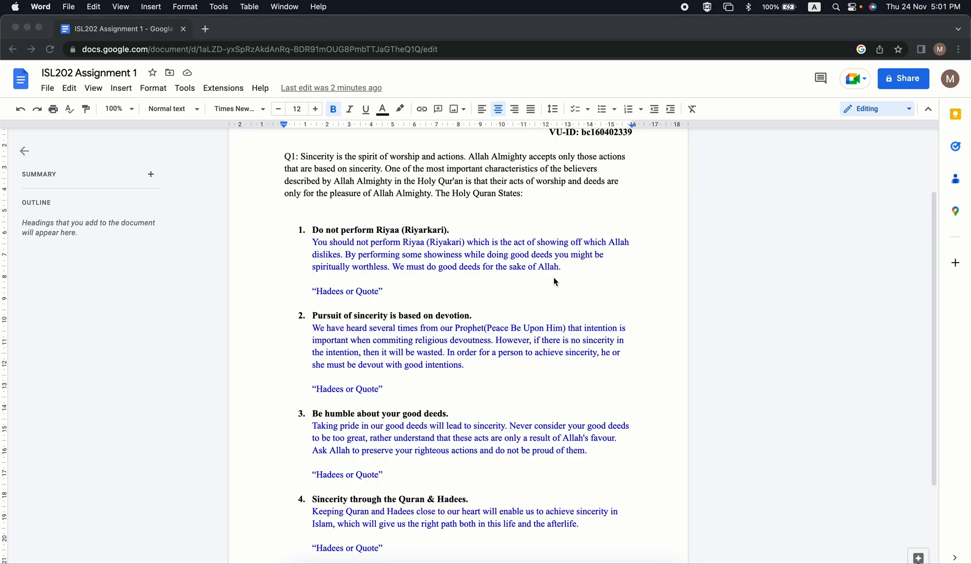
left_click(564, 268)
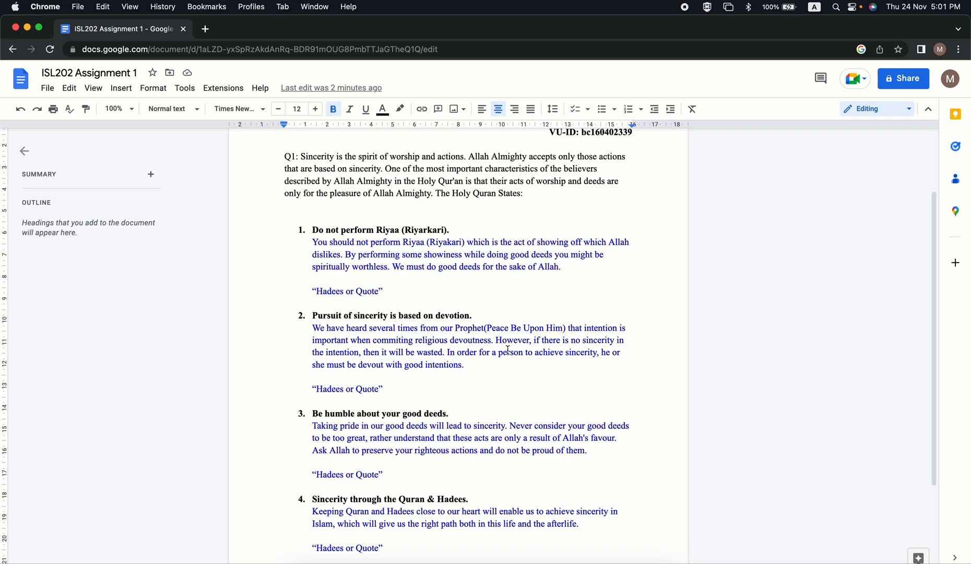
left_click(496, 367)
scroll(497, 367, "down", 2)
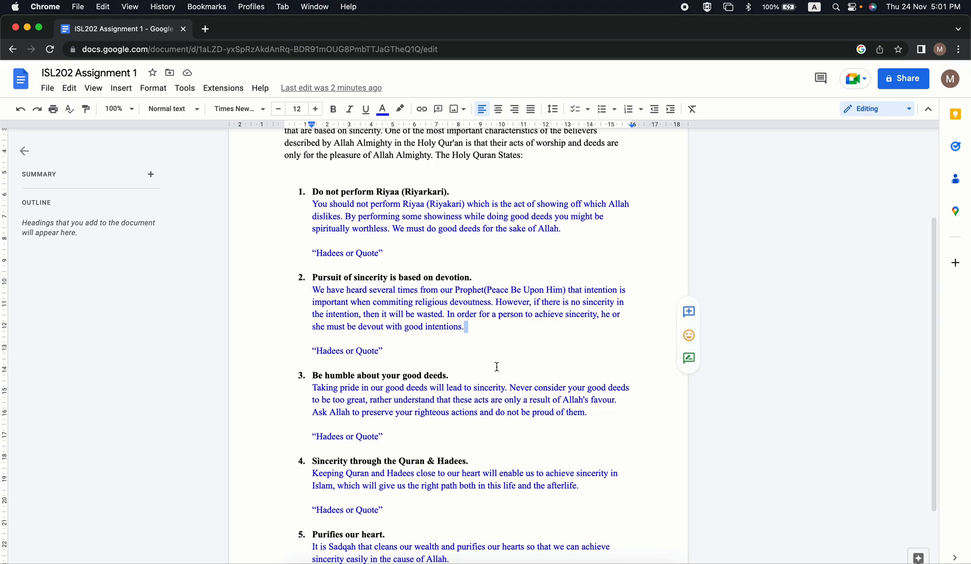
scroll(517, 412, "down", 3)
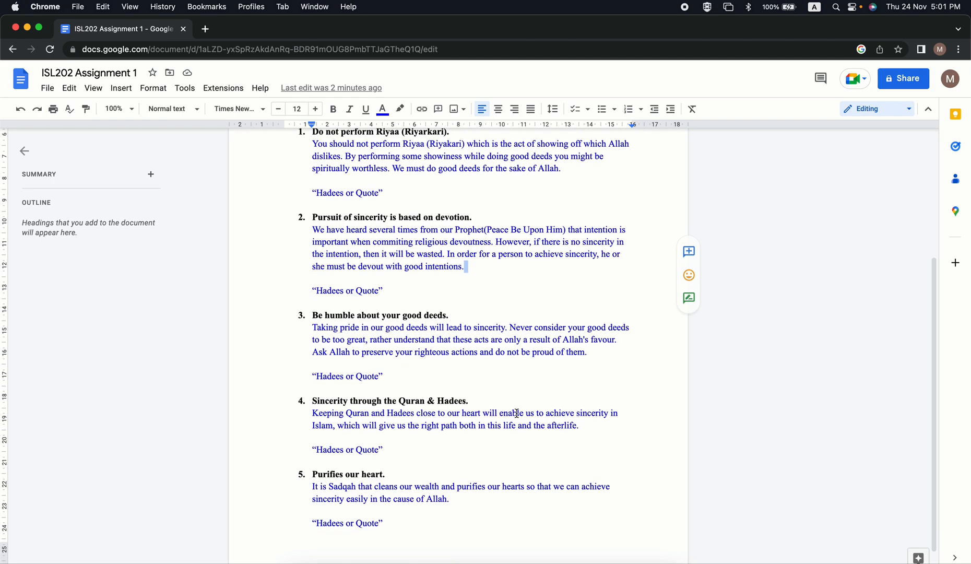
scroll(517, 413, "up", 7)
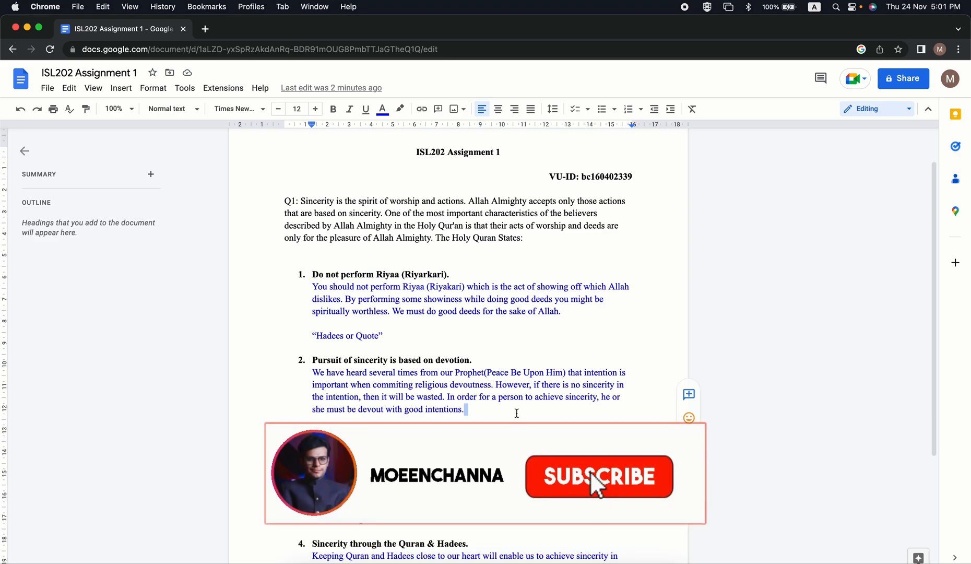